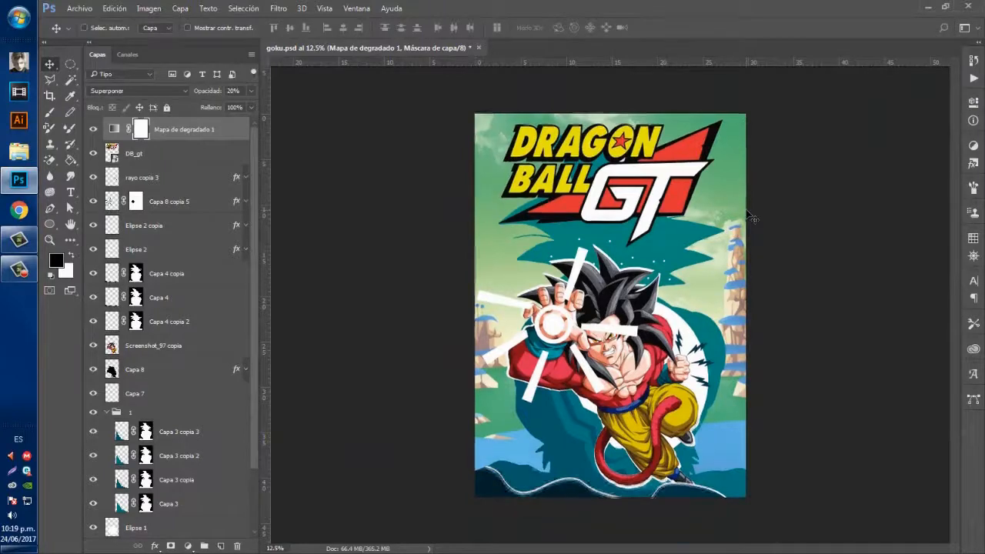
Start a new print document from the A3 preset and name it Goku.
key(ctrl+0)
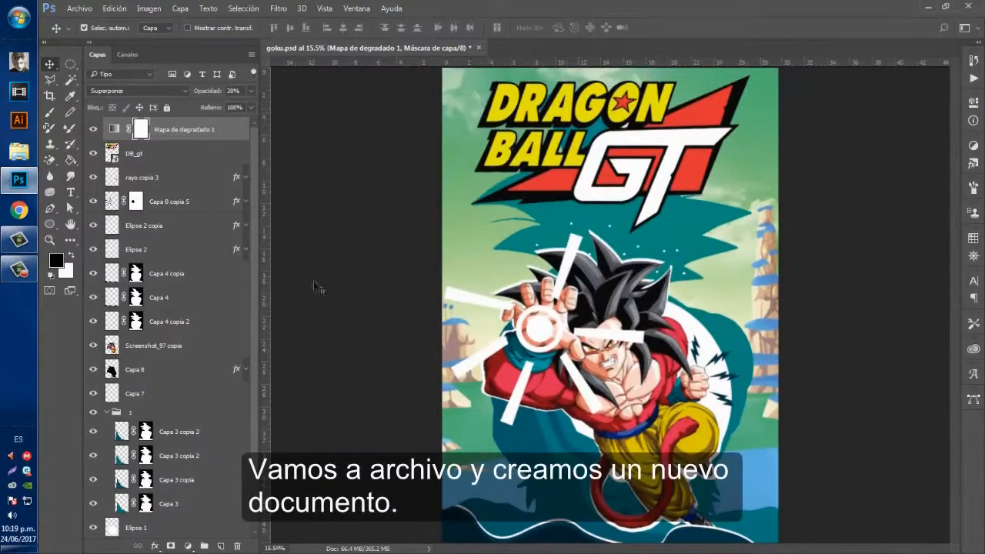
click(80, 9)
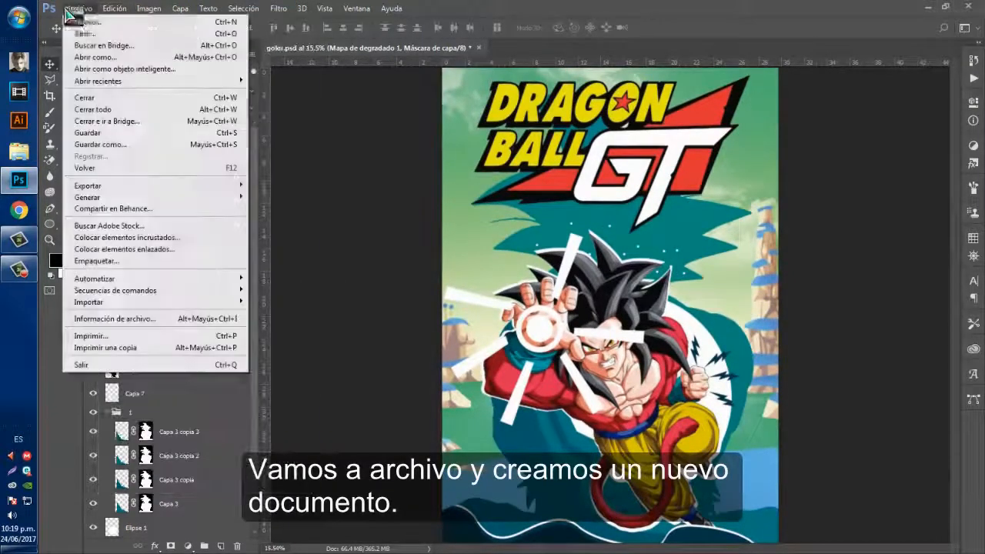
click(81, 22)
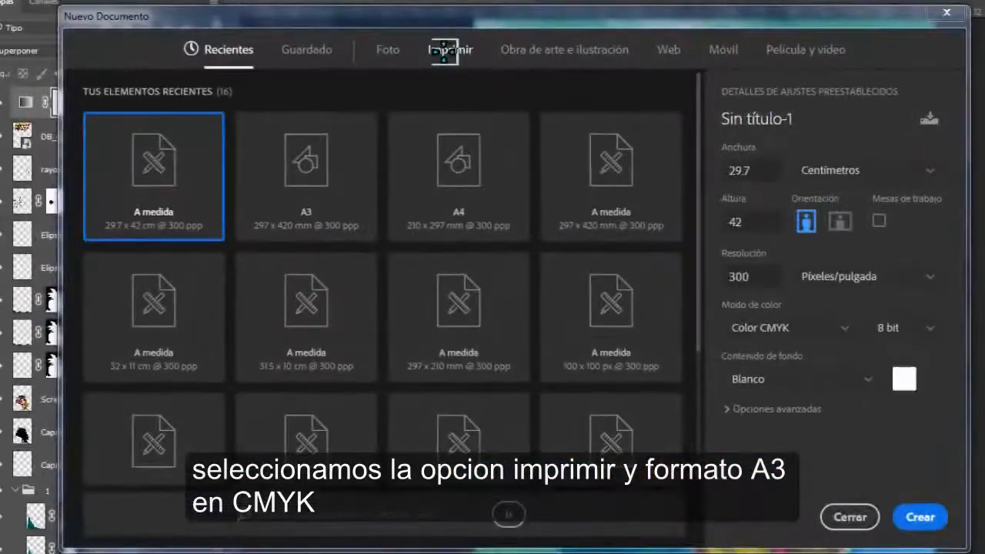
click(441, 54)
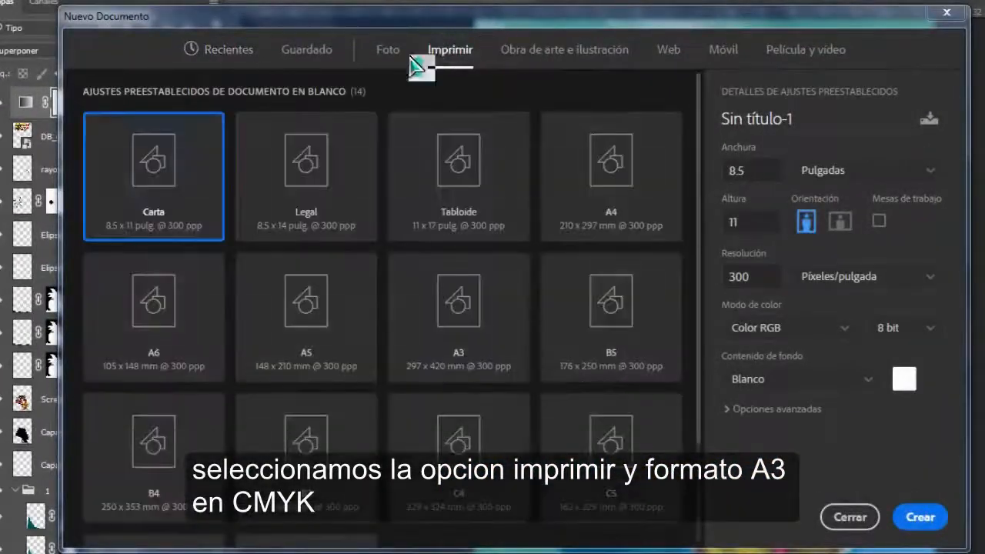
click(455, 327)
click(821, 112)
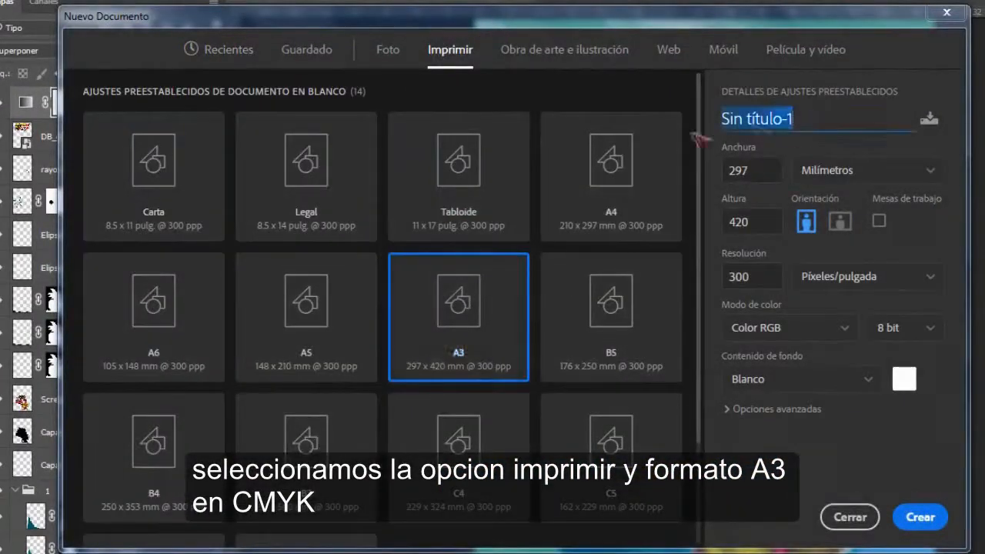
text(Goku)
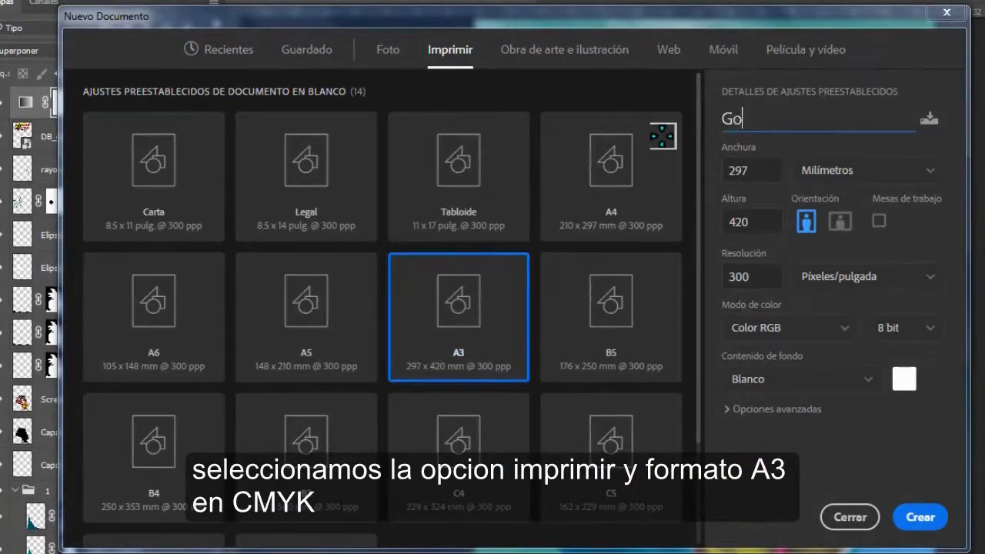
Set the new document's size units to centimetres and keep its resolution at 300 pixels per inch.
click(800, 168)
click(823, 259)
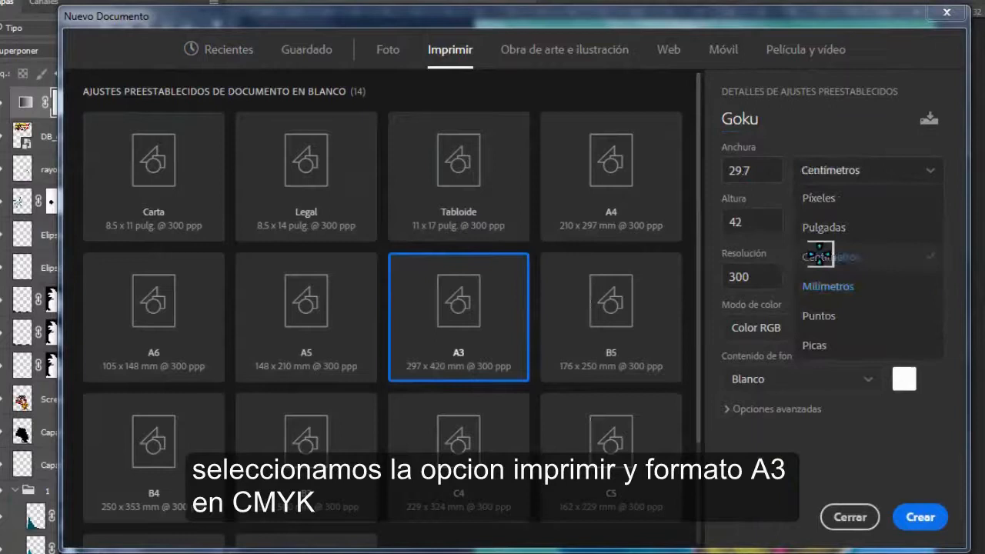
click(750, 170)
click(727, 220)
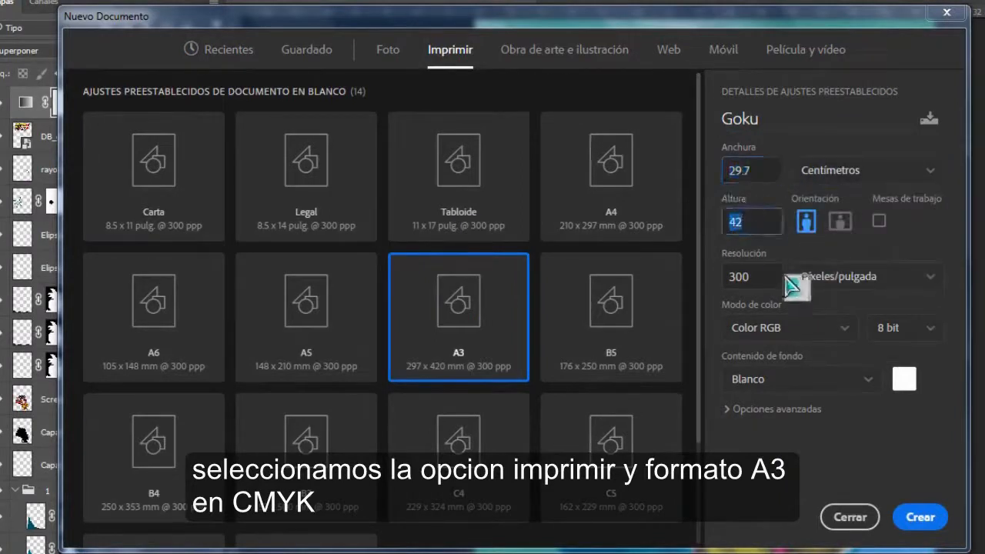
click(778, 279)
click(849, 273)
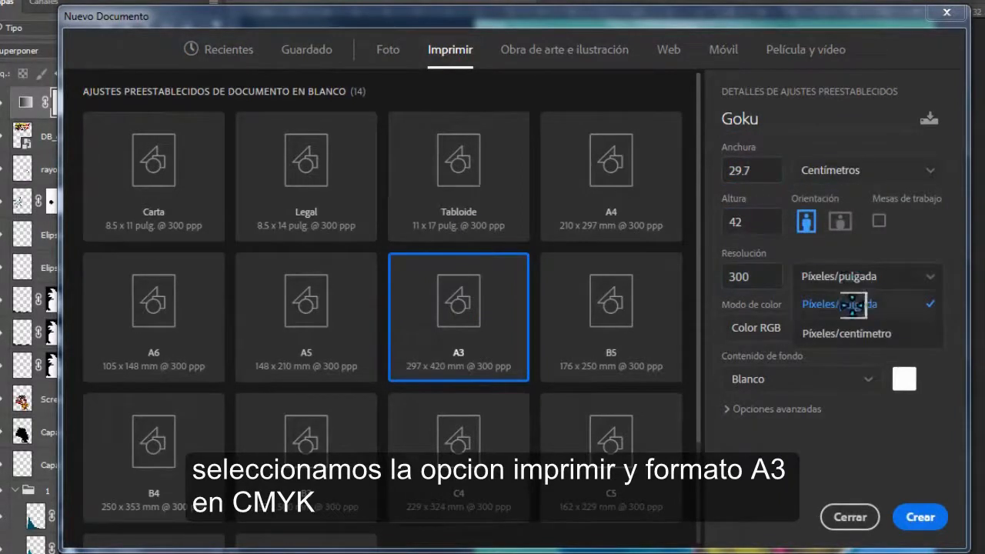
click(853, 301)
Set the colour mode to CMYK at 8 bit and create the document.
click(777, 328)
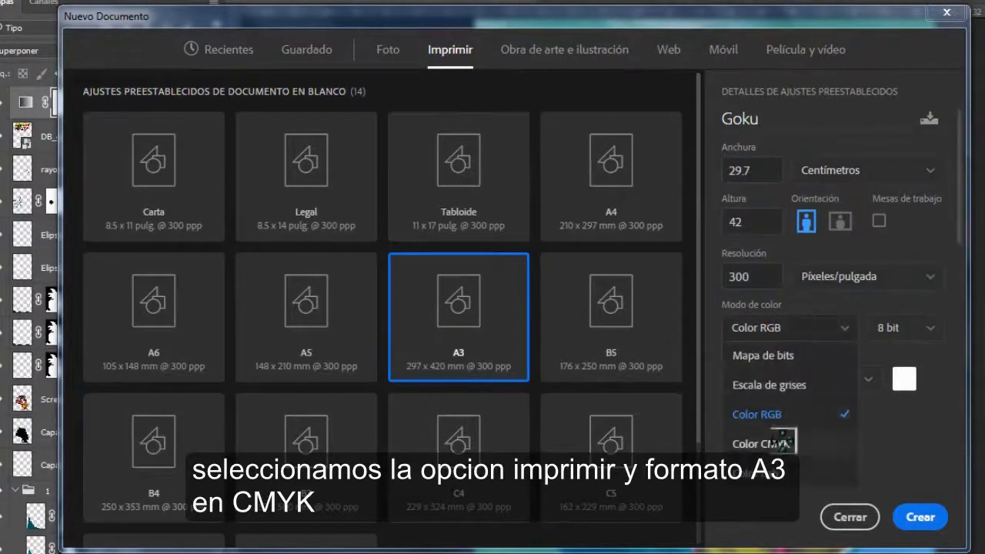
click(782, 444)
click(881, 324)
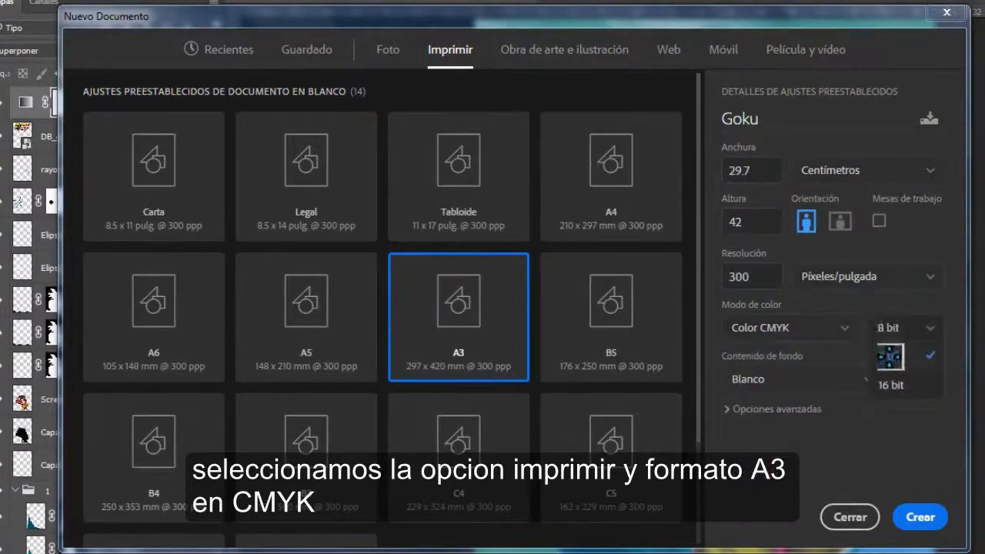
click(891, 358)
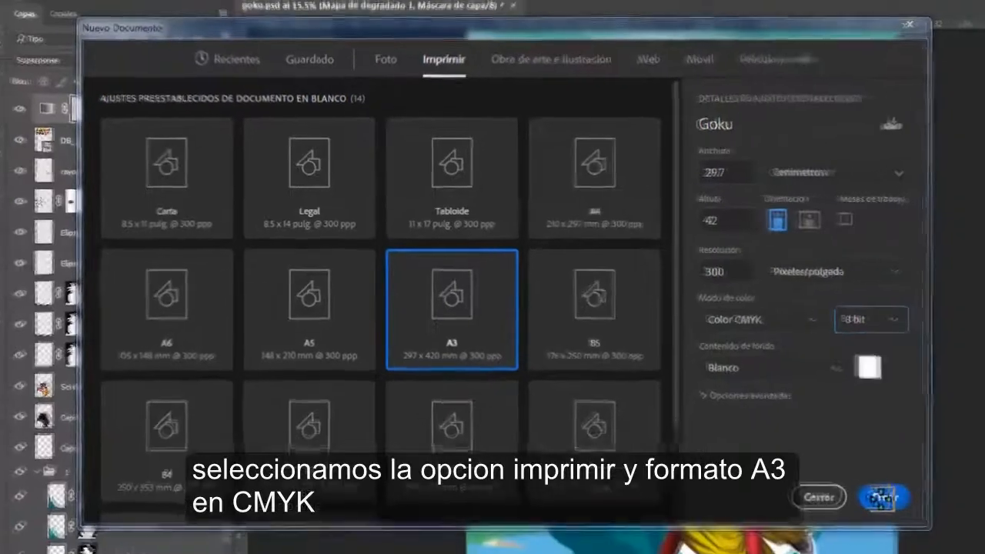
click(882, 498)
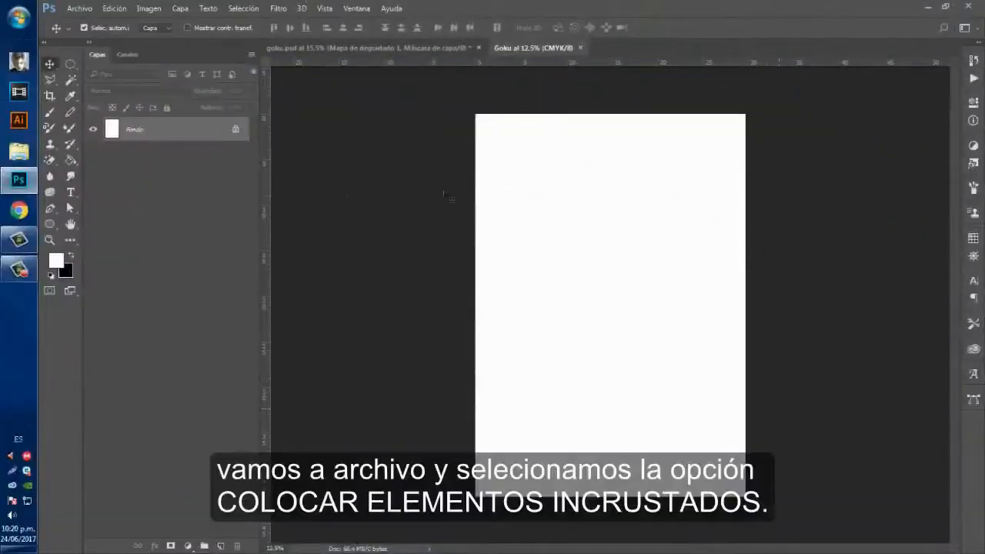
Place the goku (2) image as an embedded element and rasterize its layer.
click(79, 8)
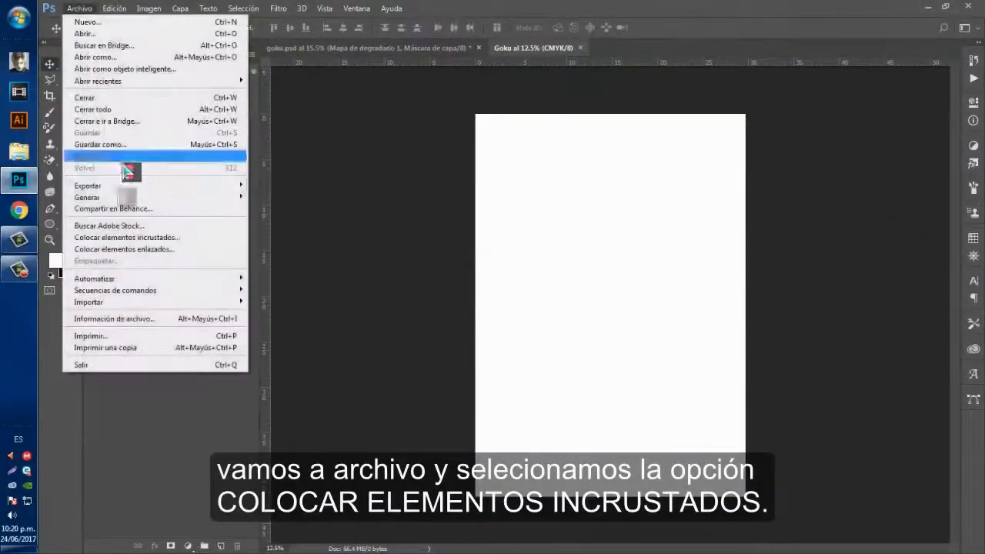
click(115, 237)
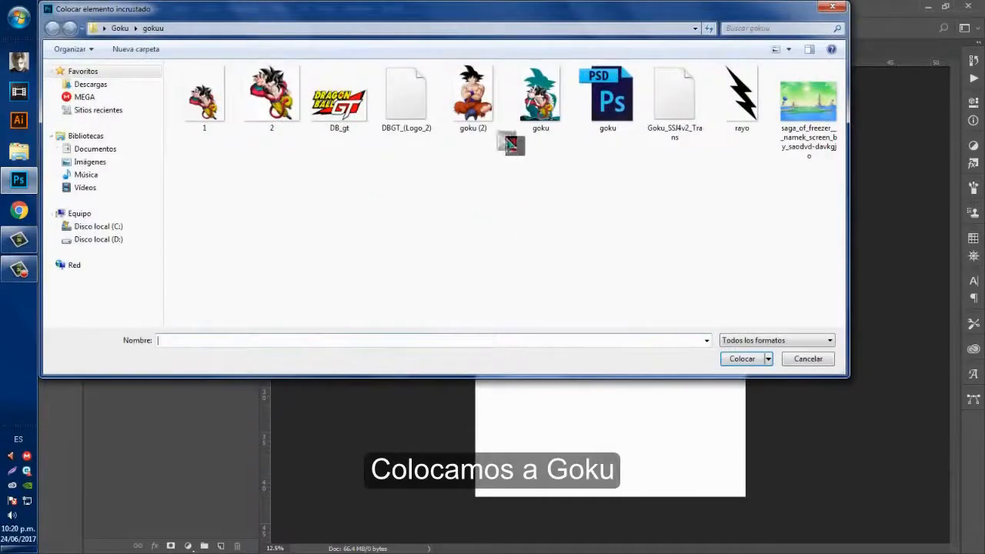
click(477, 104)
click(742, 358)
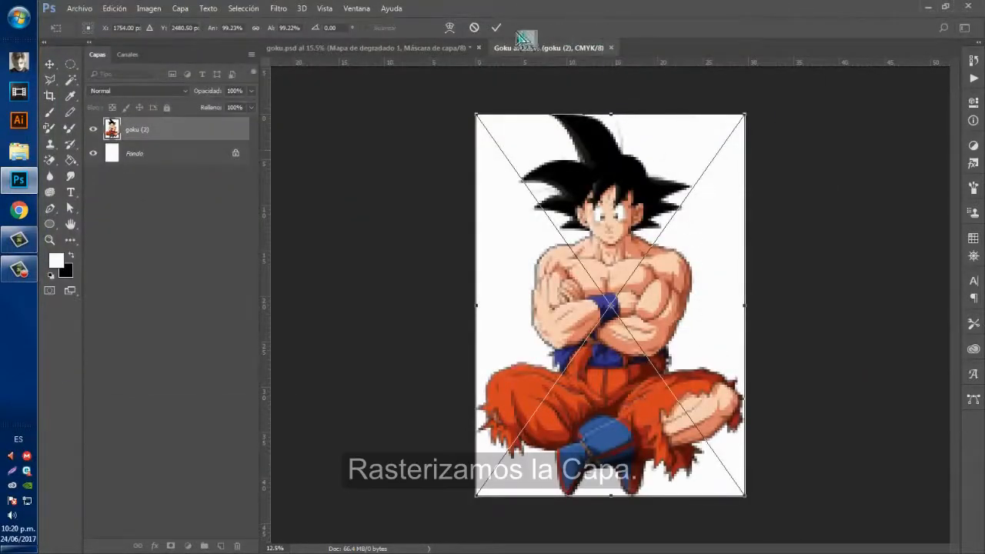
click(497, 27)
right_click(197, 131)
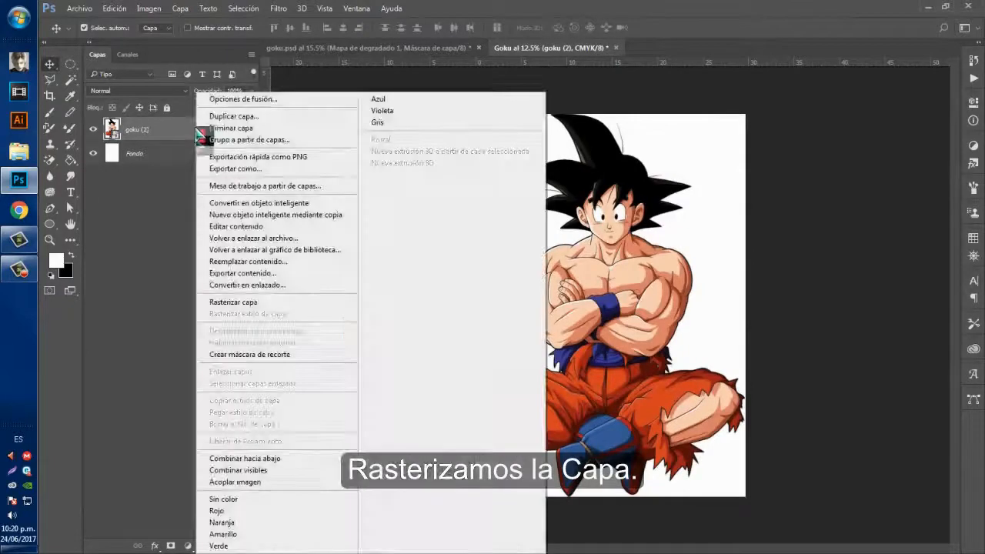
click(221, 299)
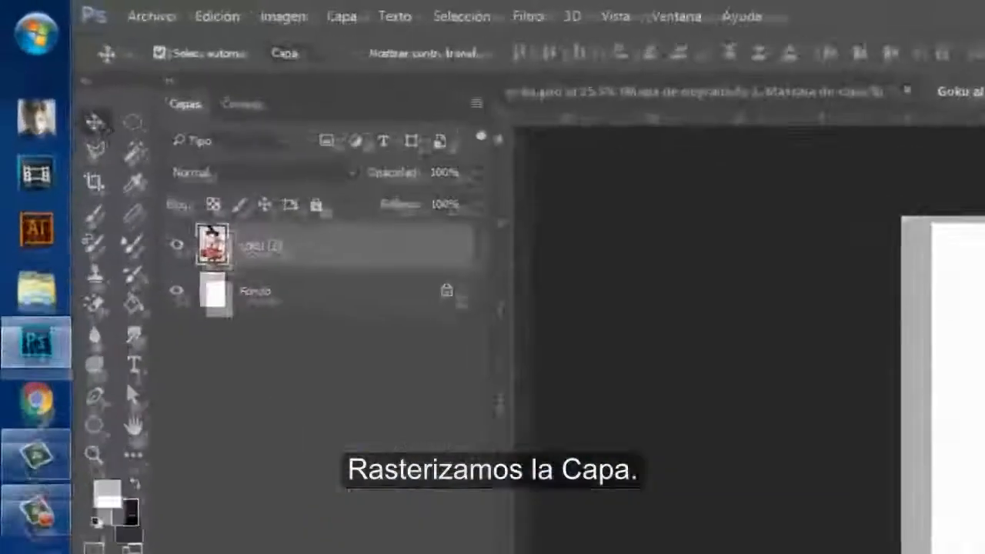
Erase the white background around Goku with the Magic Eraser, hiding the Fondo layer meanwhile and showing it again.
click(51, 159)
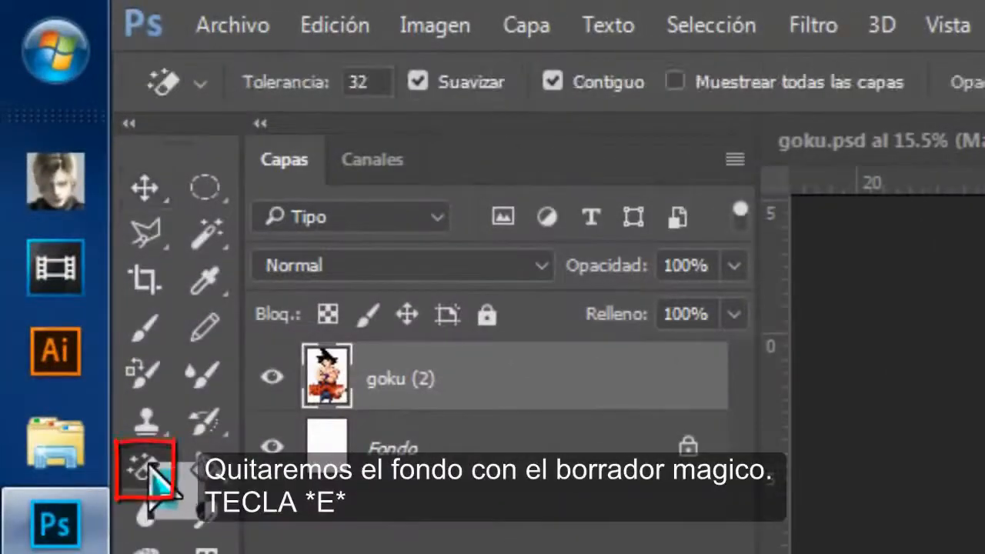
right_click(150, 466)
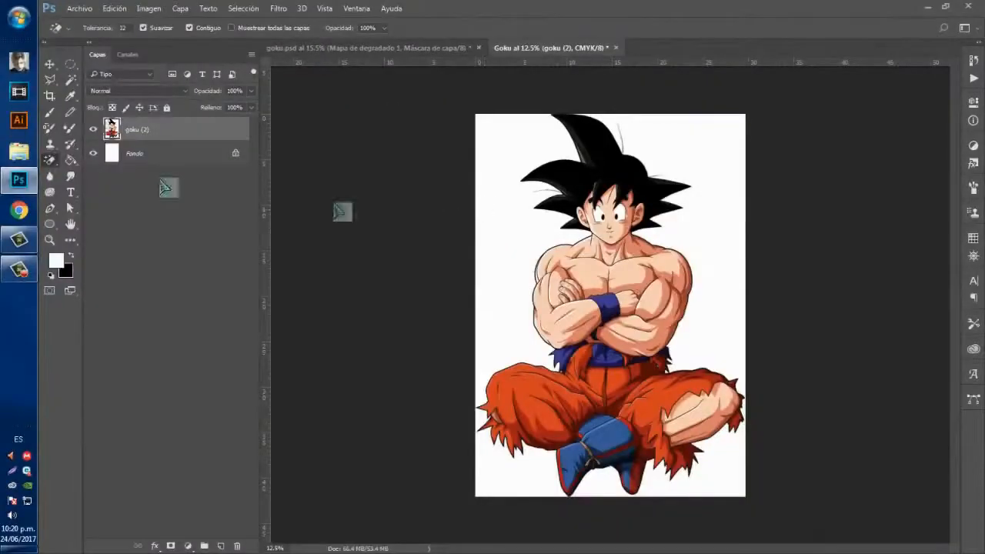
click(94, 153)
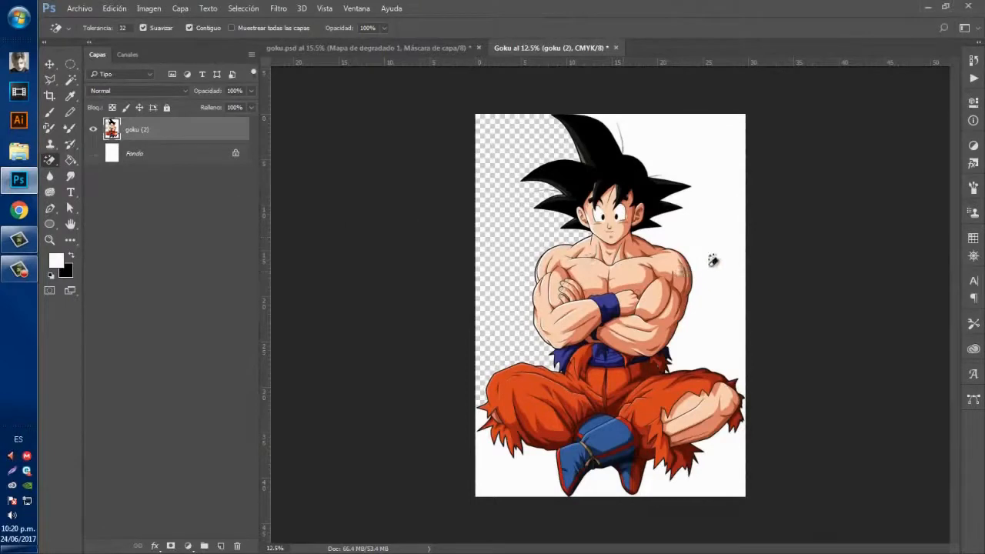
click(713, 261)
click(730, 473)
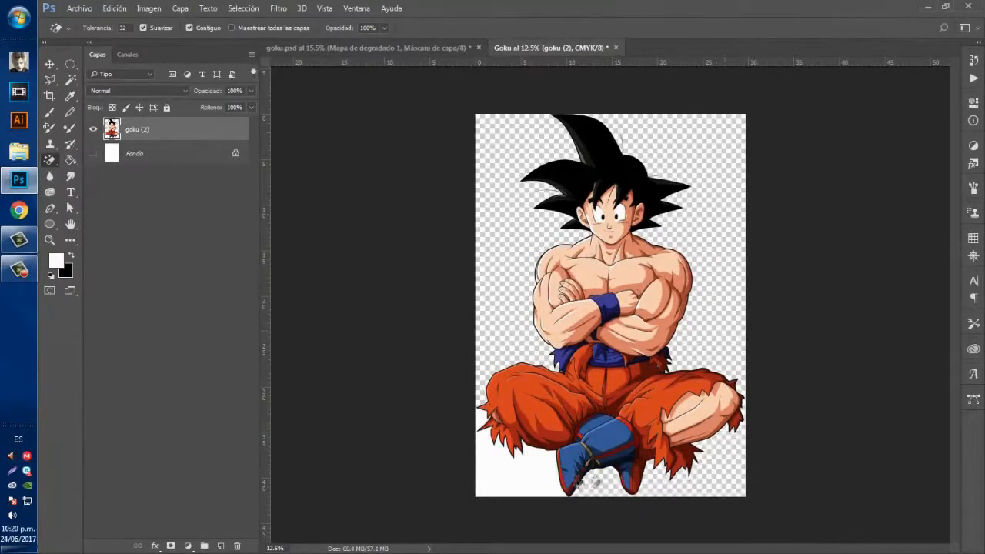
click(534, 483)
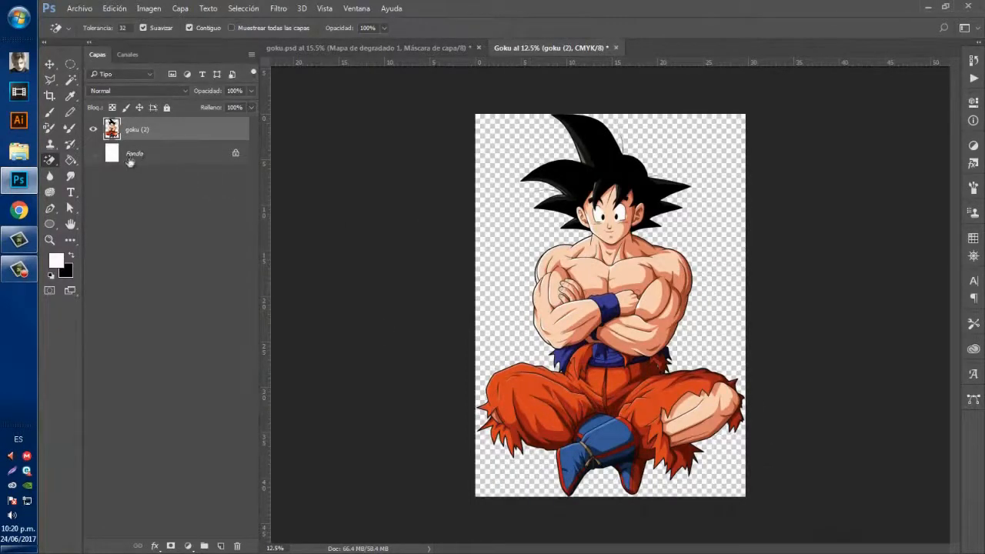
key(v)
click(93, 153)
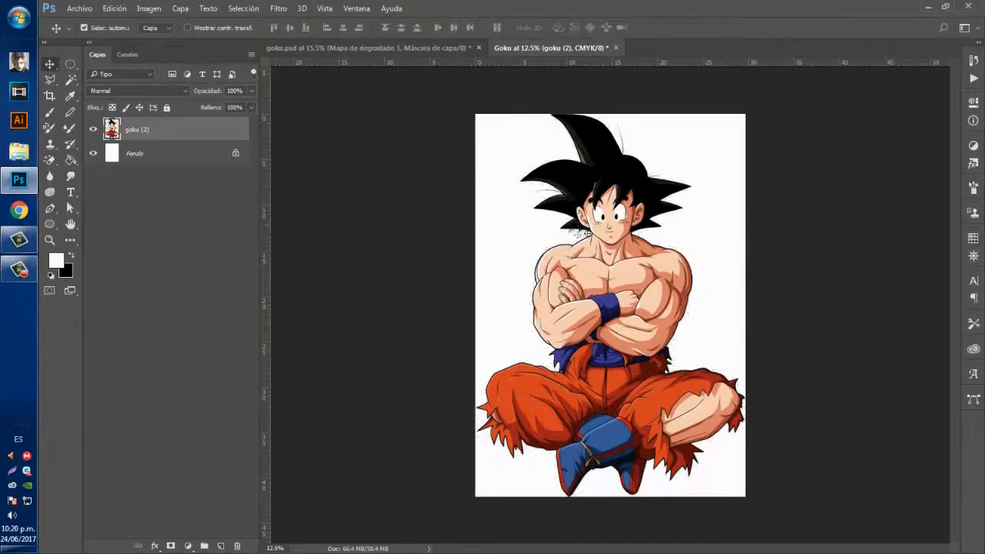
Enlarge the goku (2) layer to about 125% and centre the character on the page with the legs partly cropped.
key(ctrl+t)
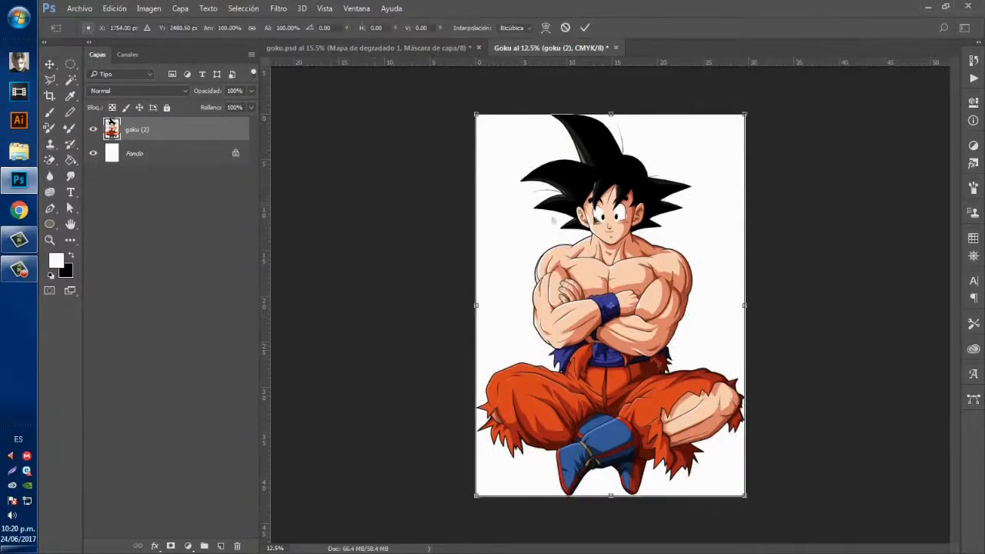
drag(741, 117, 800, 77)
drag(654, 254, 665, 311)
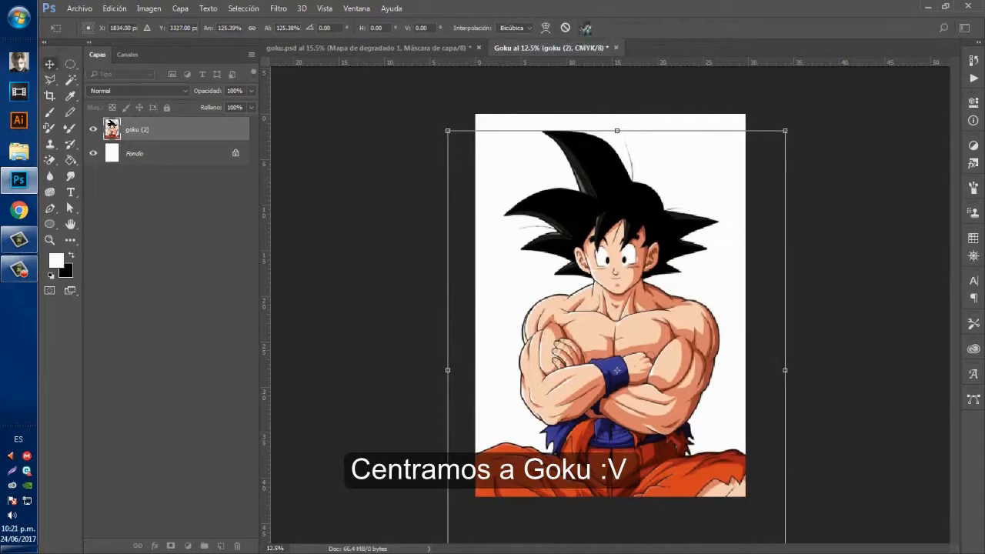
click(585, 27)
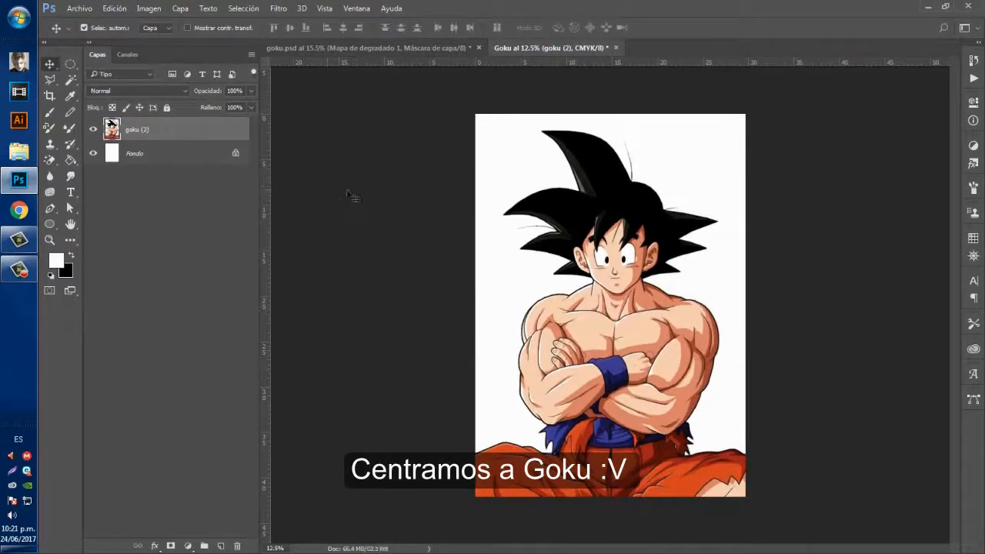
drag(351, 196, 346, 35)
drag(205, 121, 177, 129)
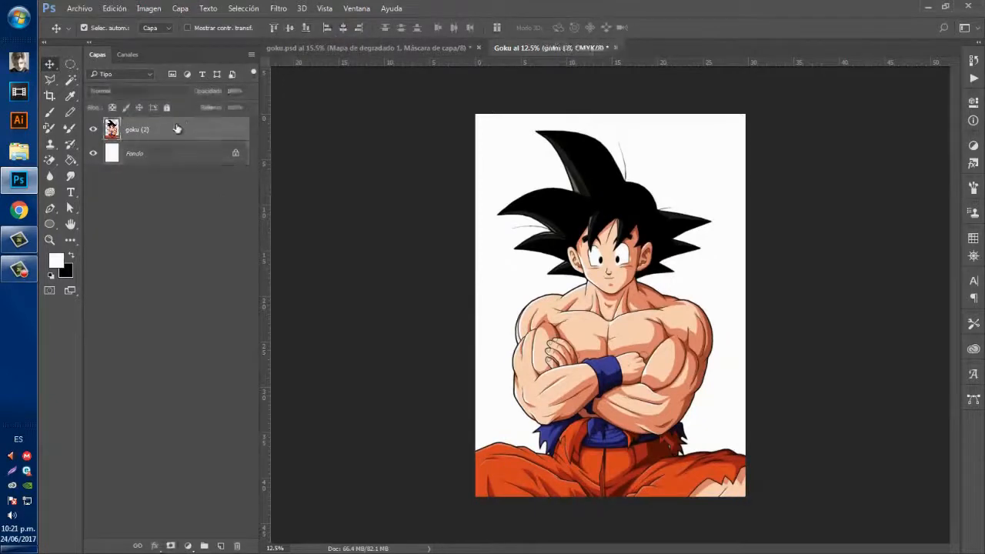
Load the goku (2) layer's outline as a selection and fill it with black on a new layer.
ctrl+click(112, 128)
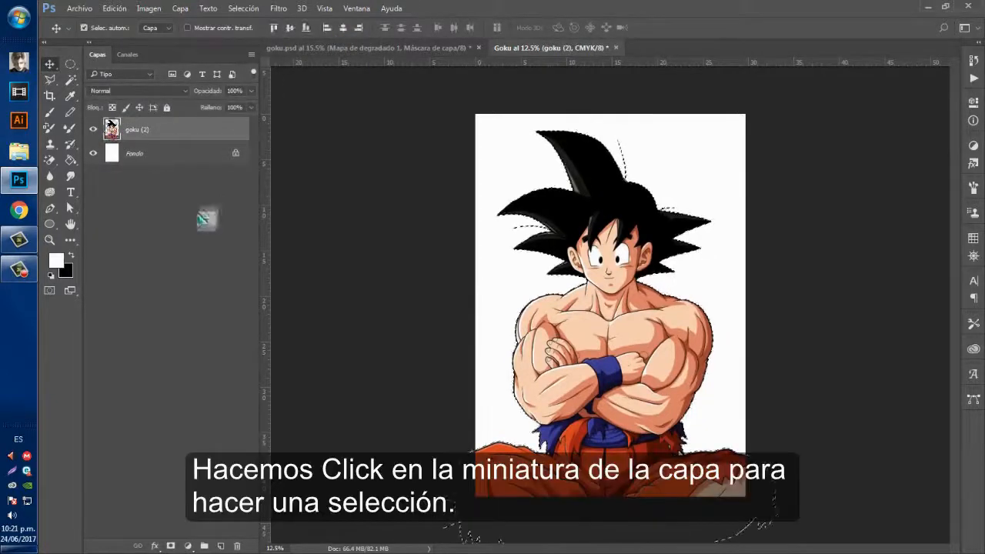
click(220, 545)
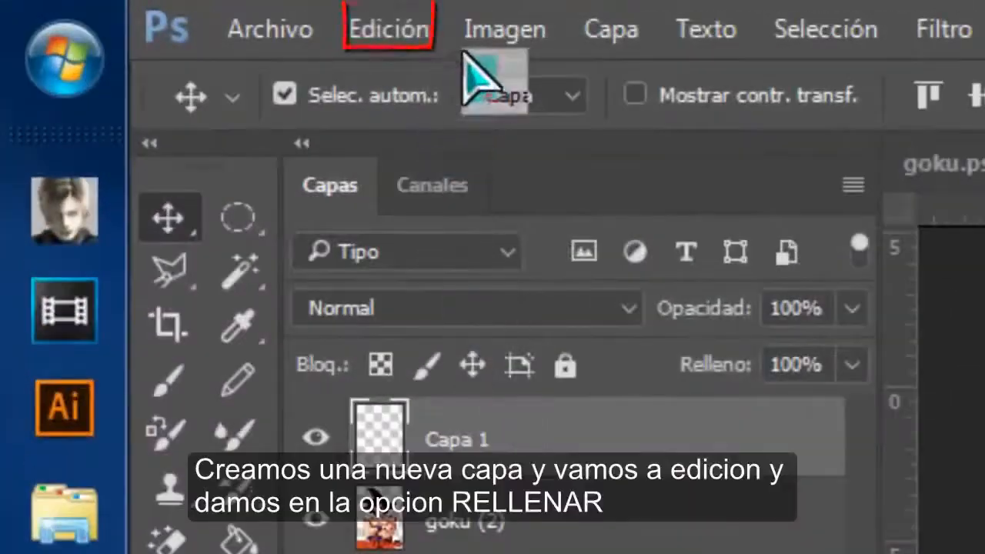
click(308, 23)
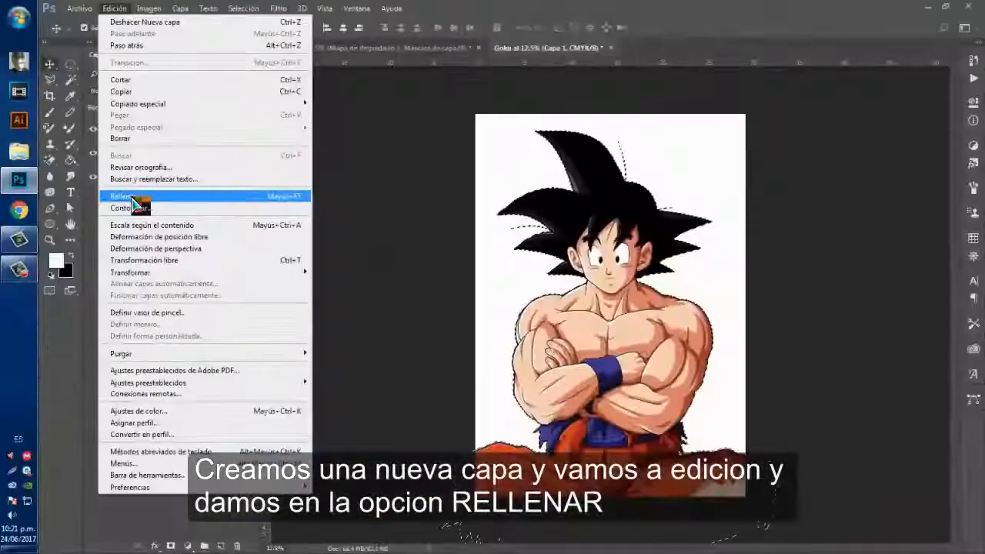
click(347, 549)
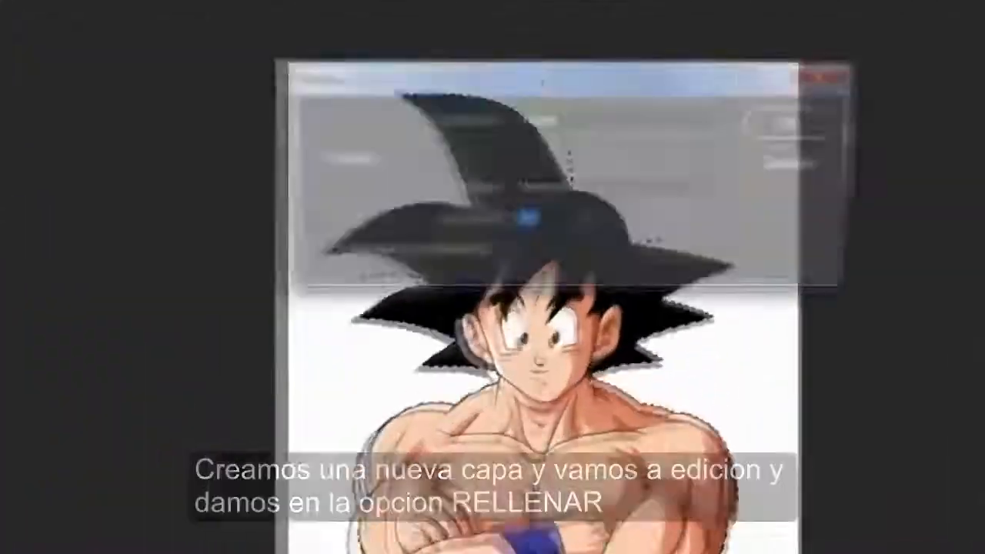
click(562, 96)
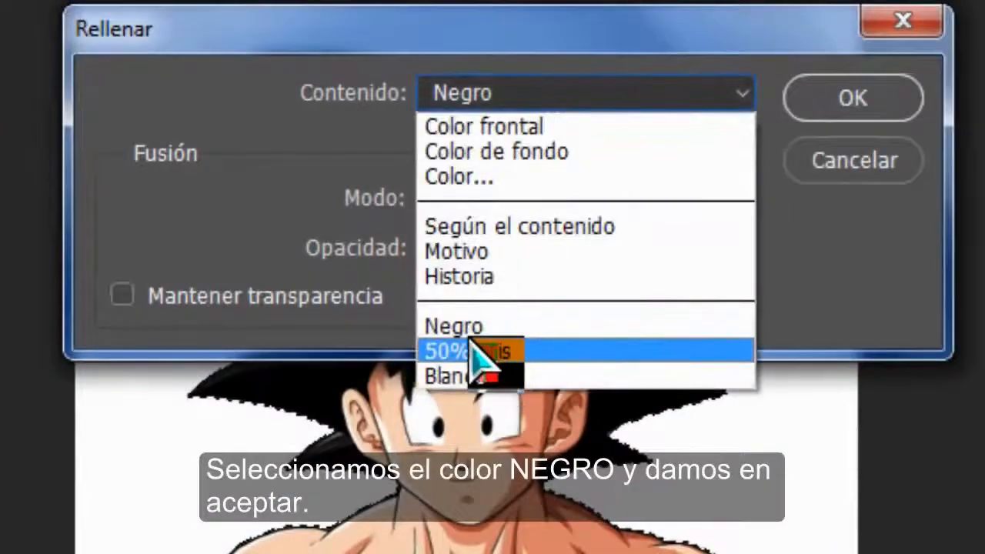
click(471, 327)
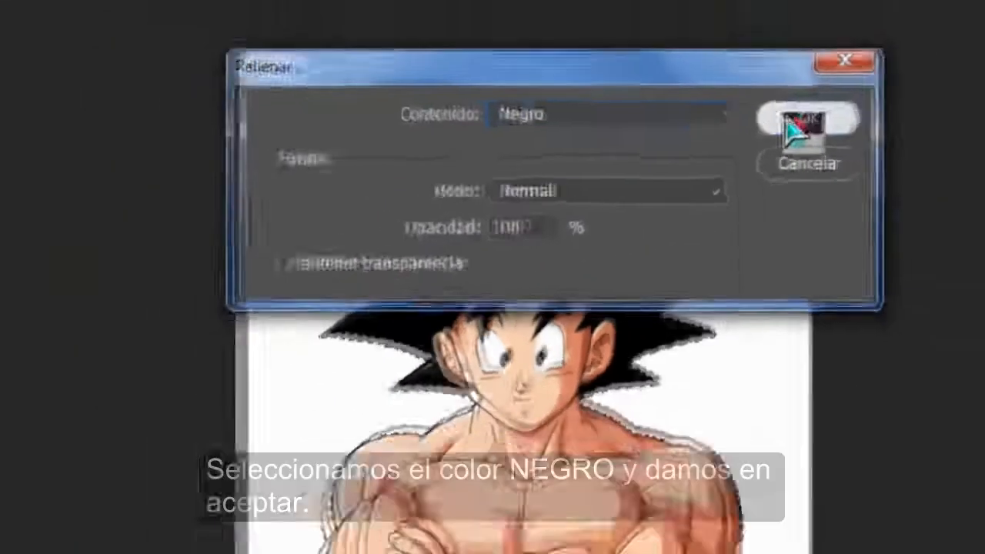
click(799, 130)
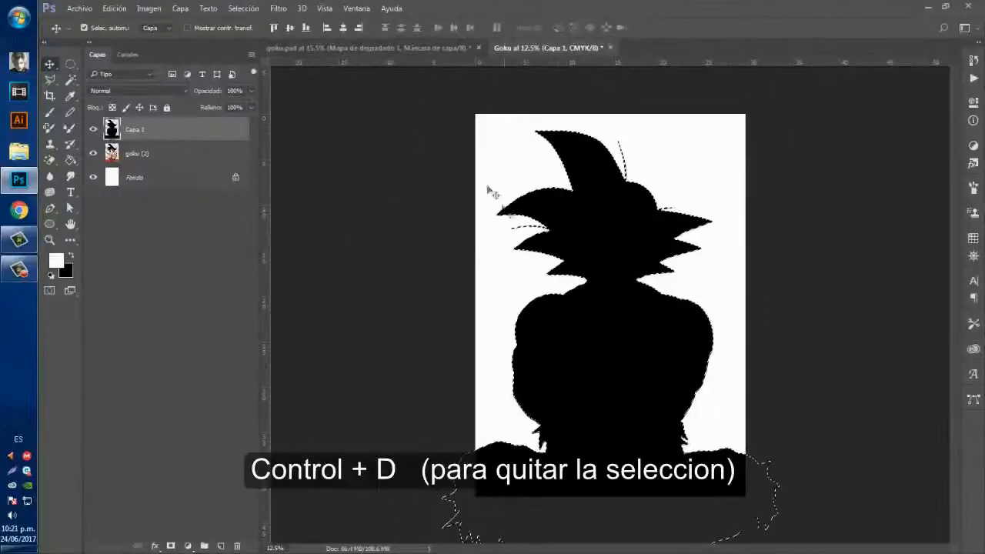
Clear the selection around the black silhouette and delete the goku (2) layer.
key(ctrl+d)
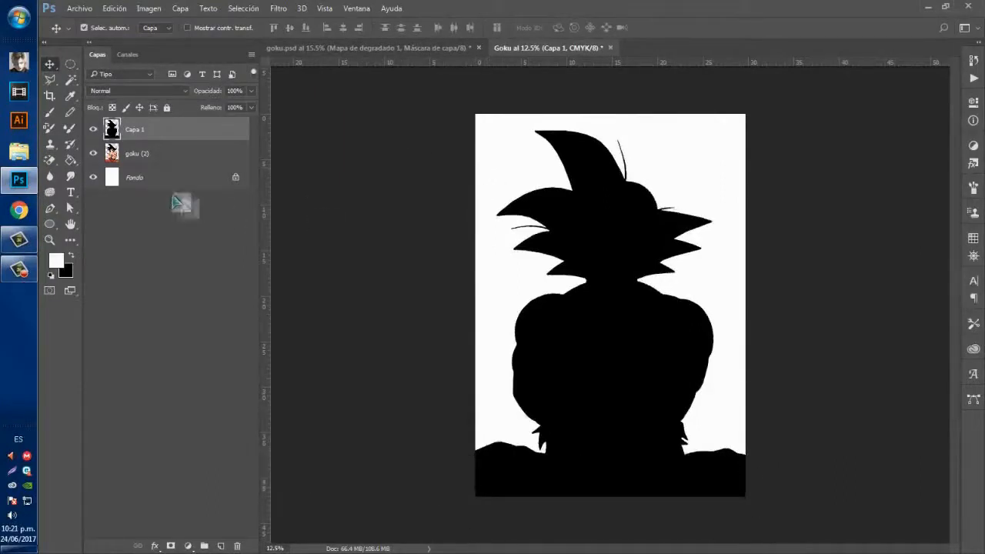
drag(166, 160, 237, 542)
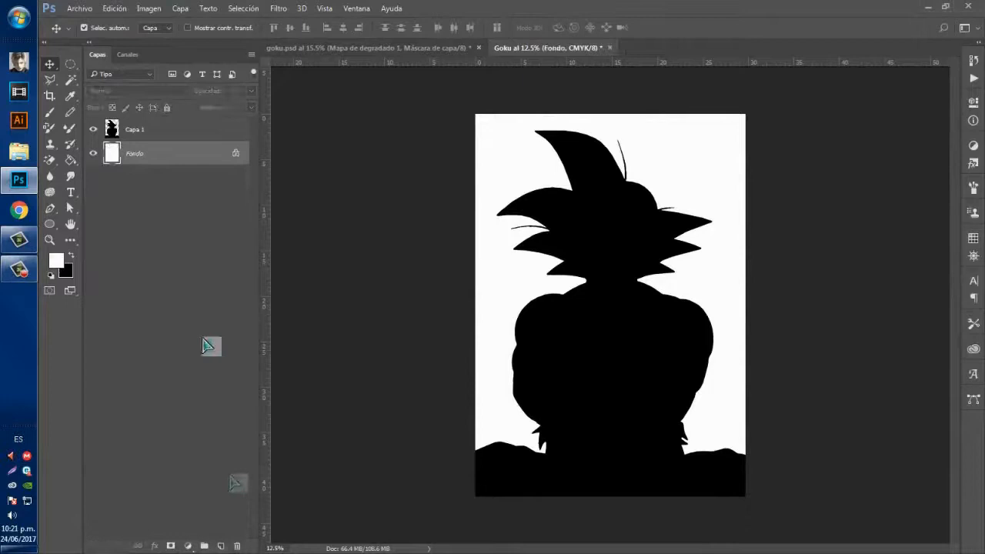
Apply the teal gradient style preset to the silhouette layer Capa 1.
click(200, 137)
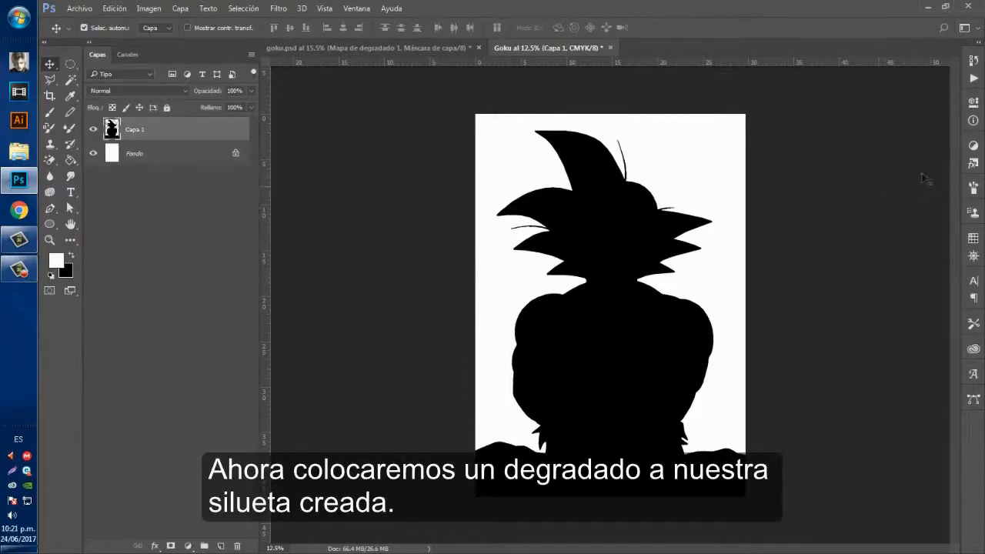
click(973, 165)
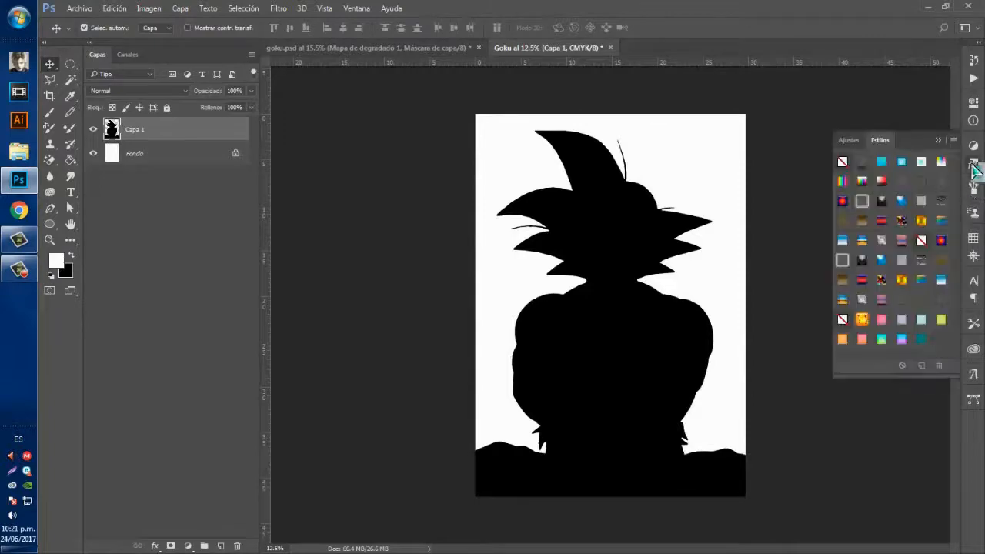
click(922, 340)
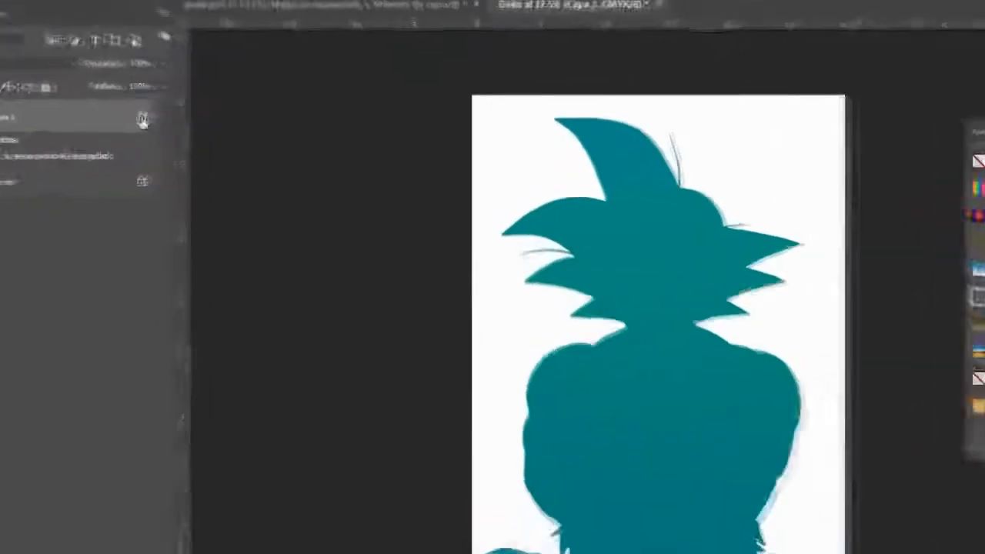
Open Capa 1's Gradient Overlay in the gradient editor and check the hex colour of the first colour stop.
double_click(236, 131)
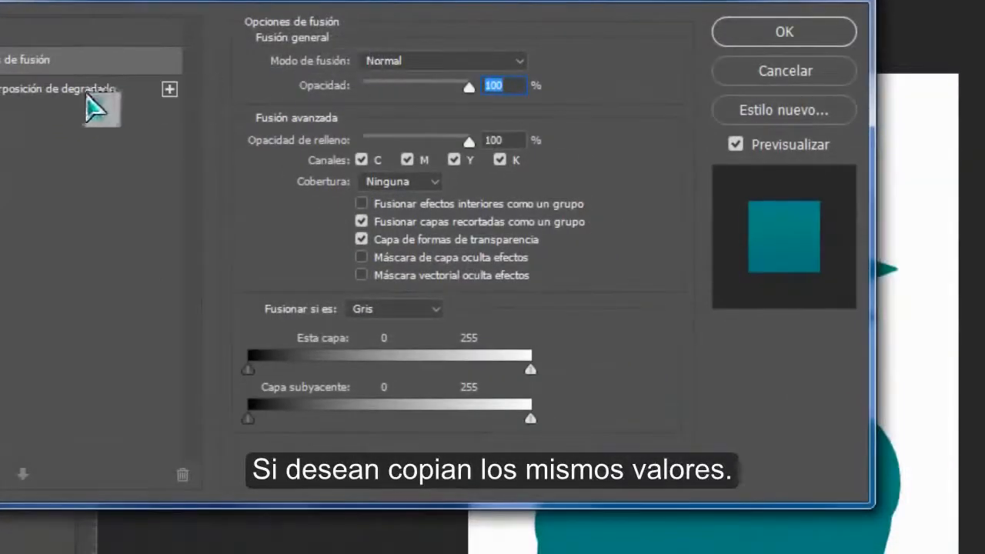
click(154, 118)
click(481, 108)
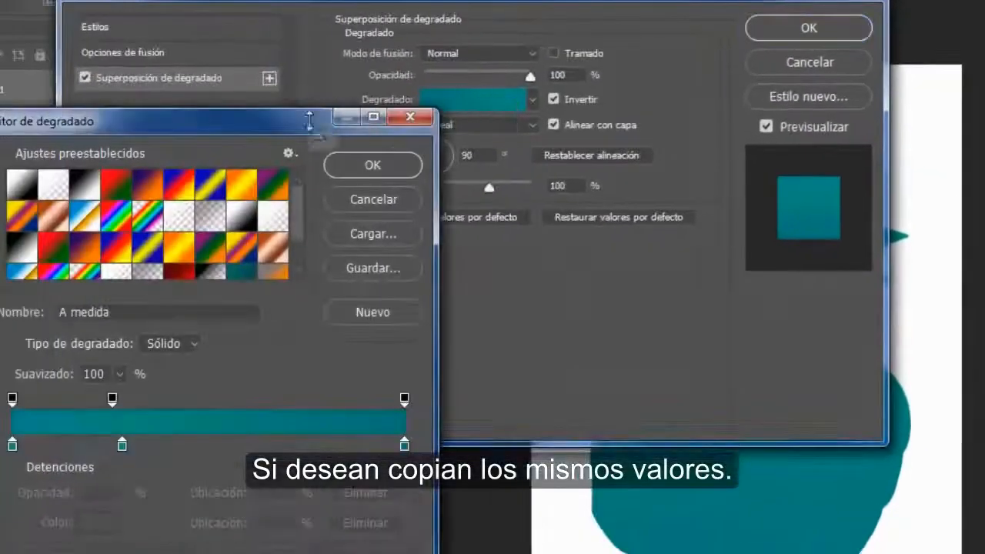
drag(312, 123, 350, 17)
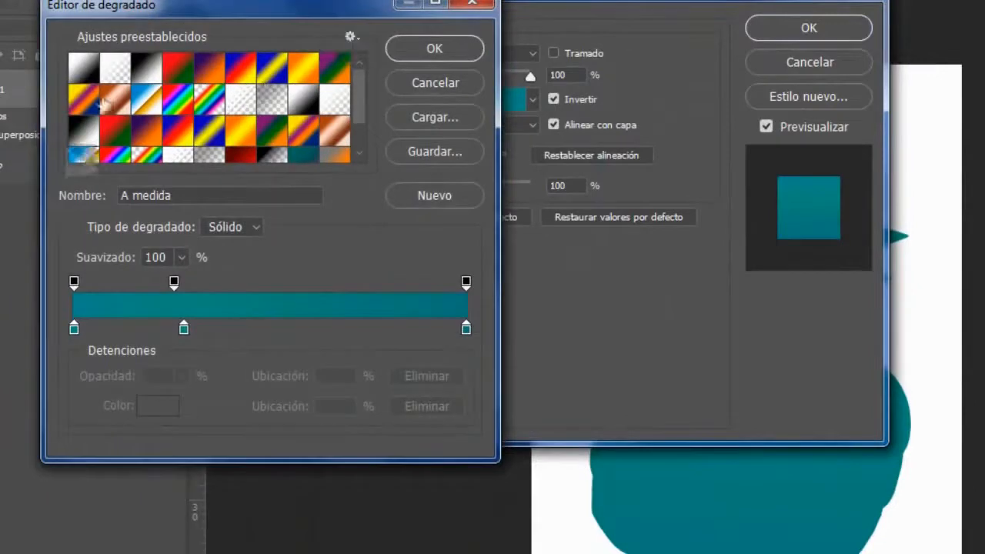
click(74, 329)
double_click(74, 331)
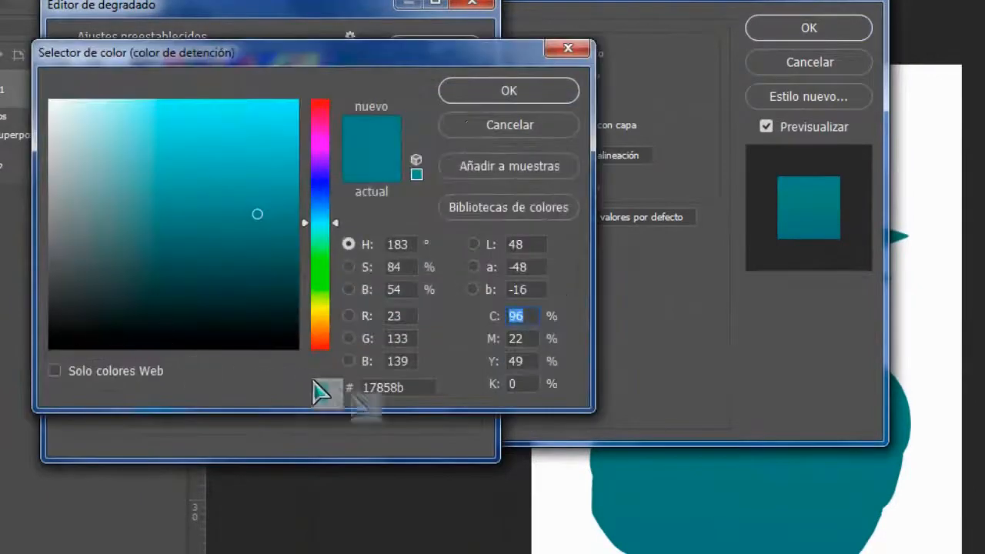
drag(389, 388, 352, 407)
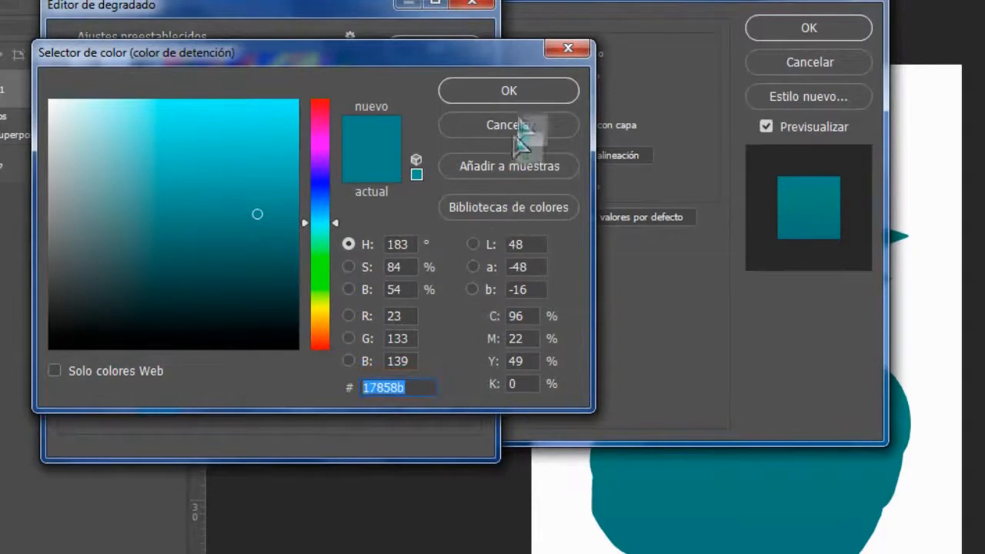
click(517, 92)
Check the hex colours of the middle and end gradient stops, close the layer style and collapse Capa 1's effects.
double_click(183, 330)
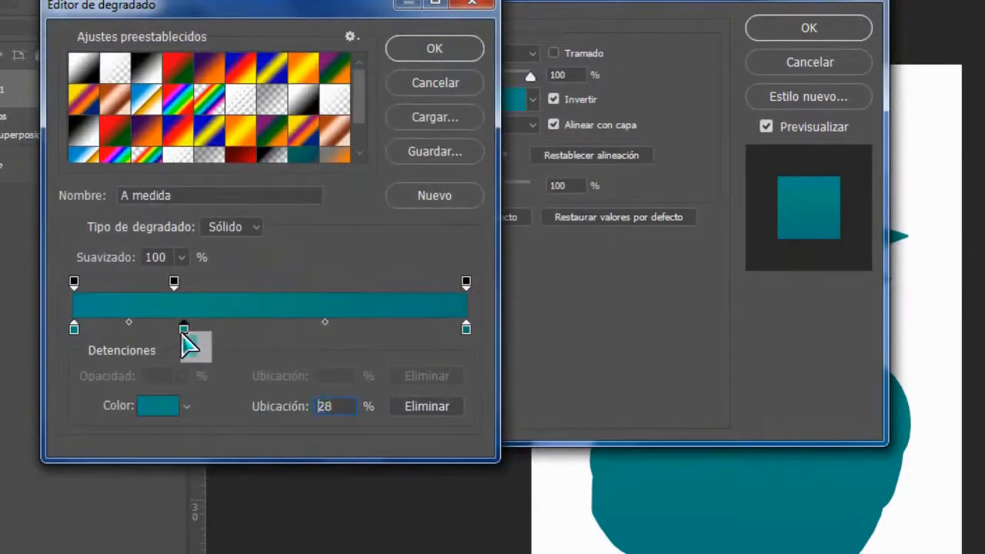
click(419, 388)
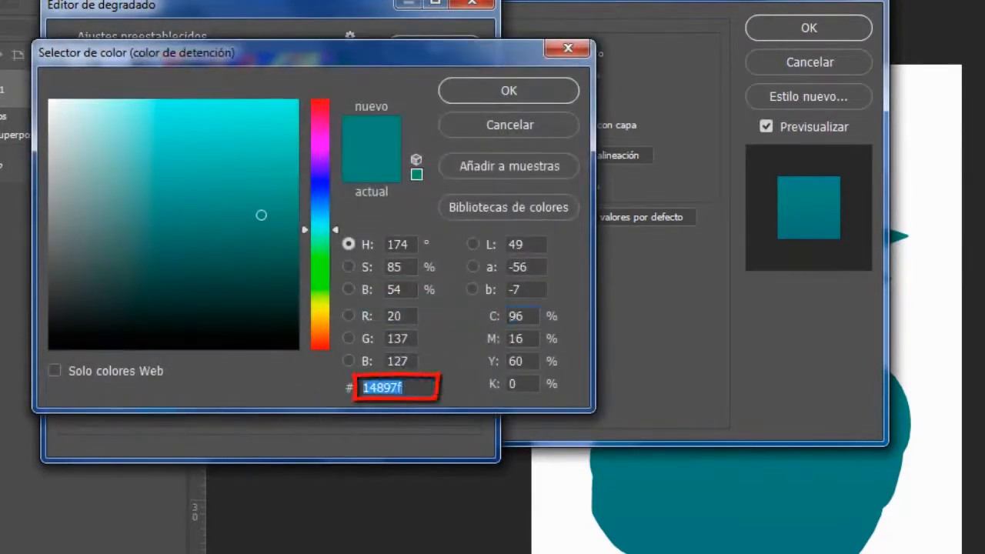
click(534, 97)
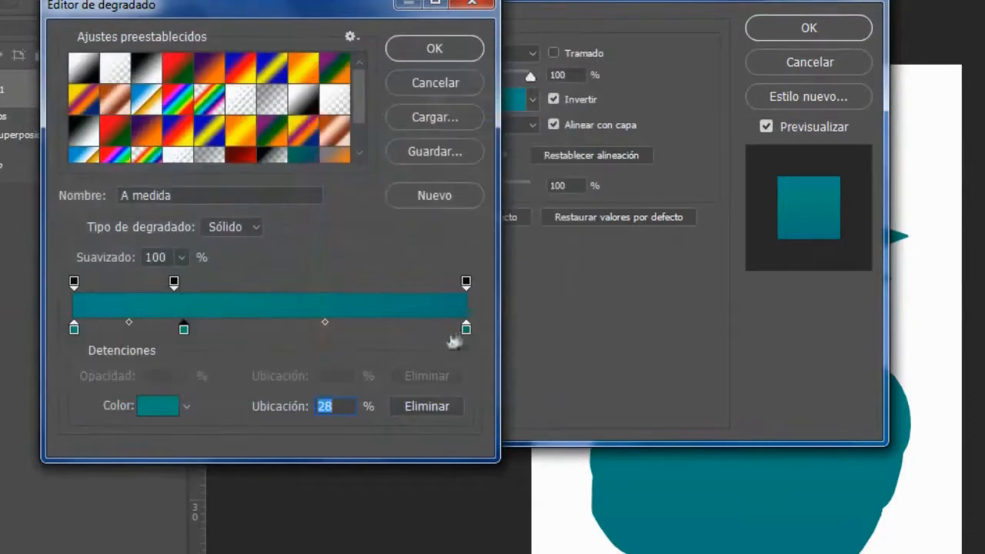
double_click(466, 331)
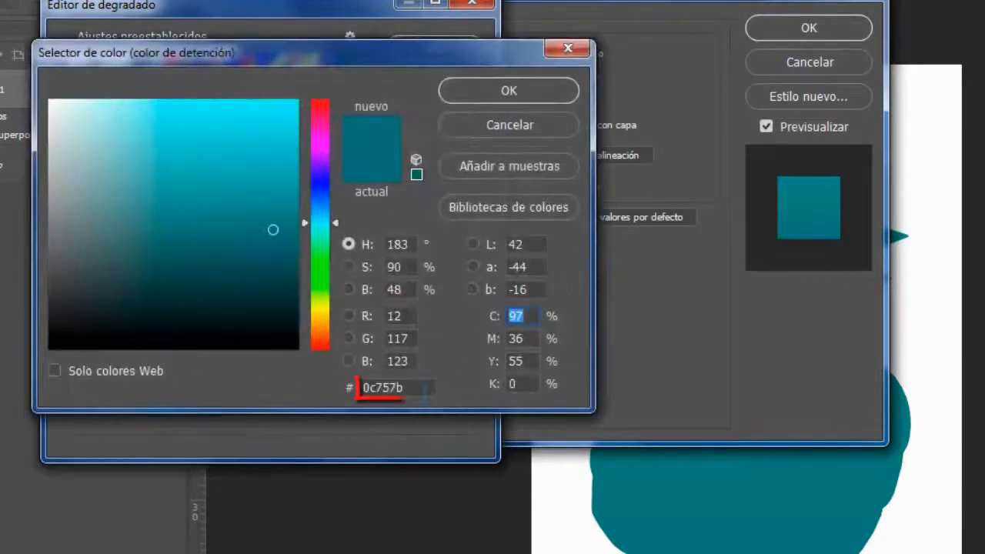
click(517, 94)
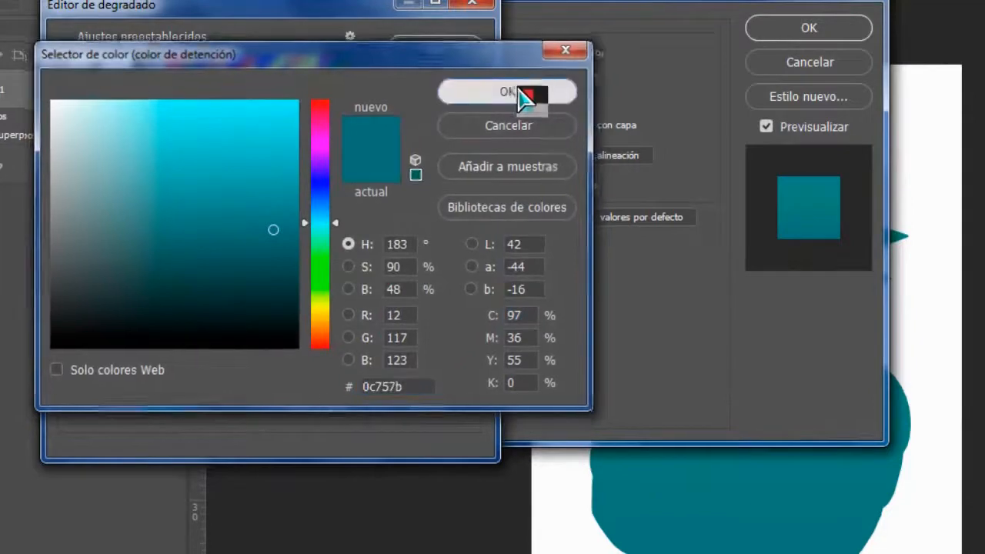
click(435, 53)
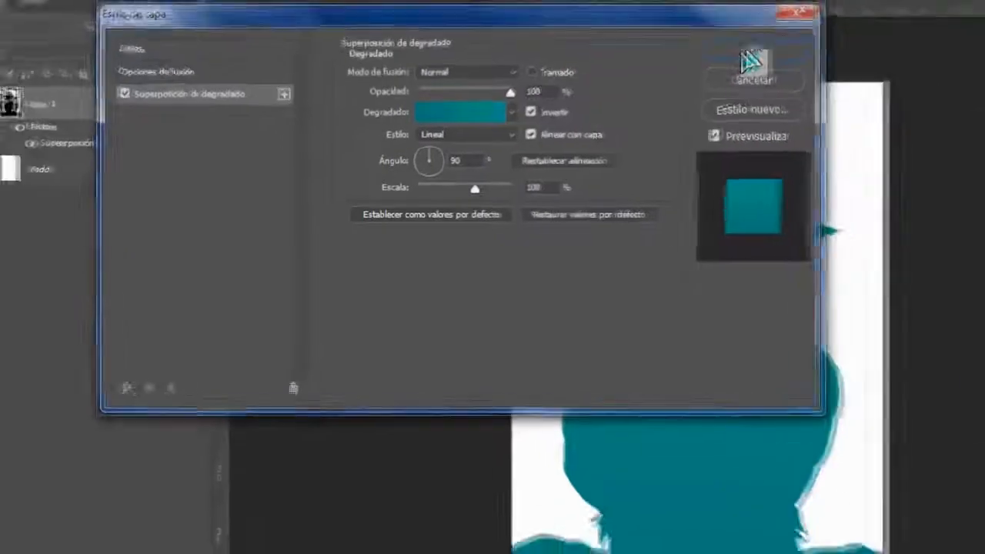
click(804, 31)
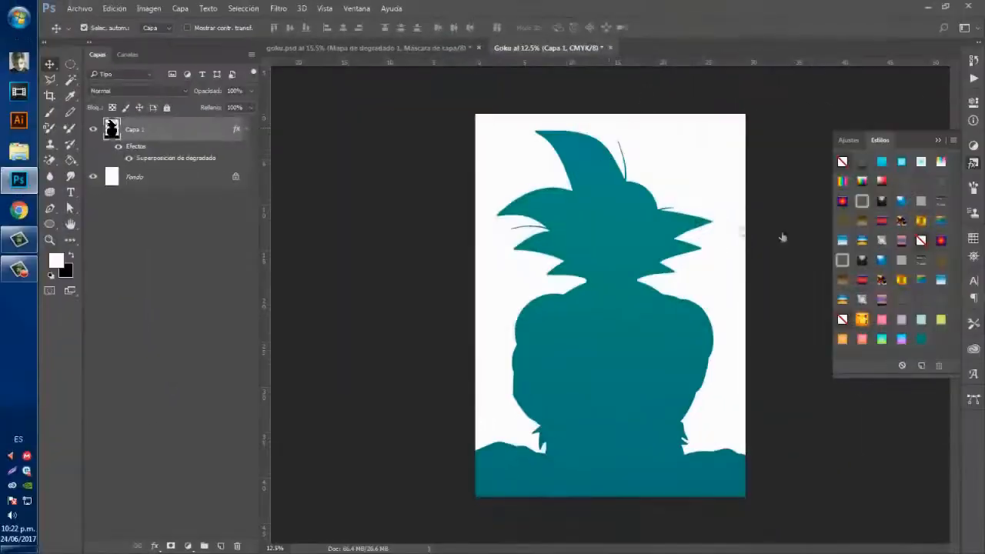
click(938, 141)
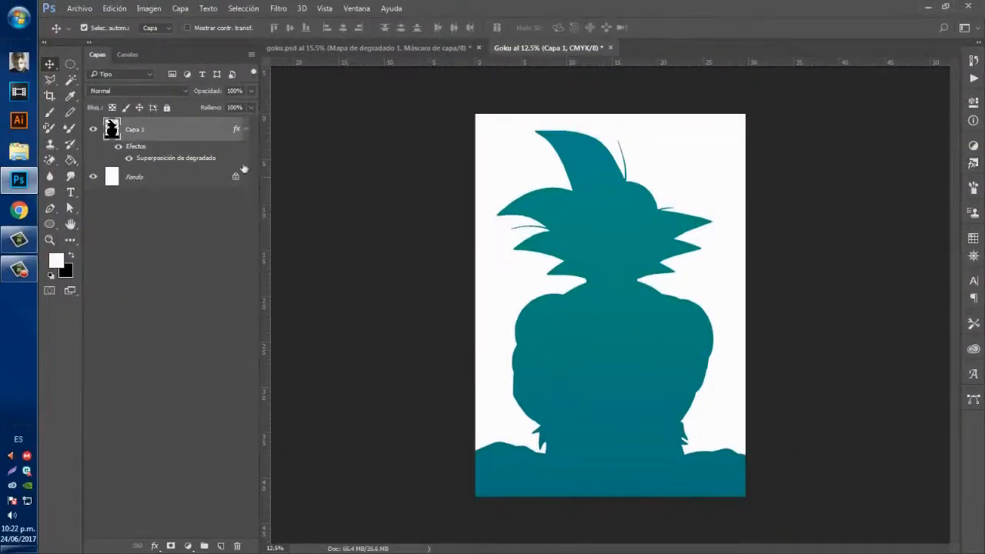
click(245, 136)
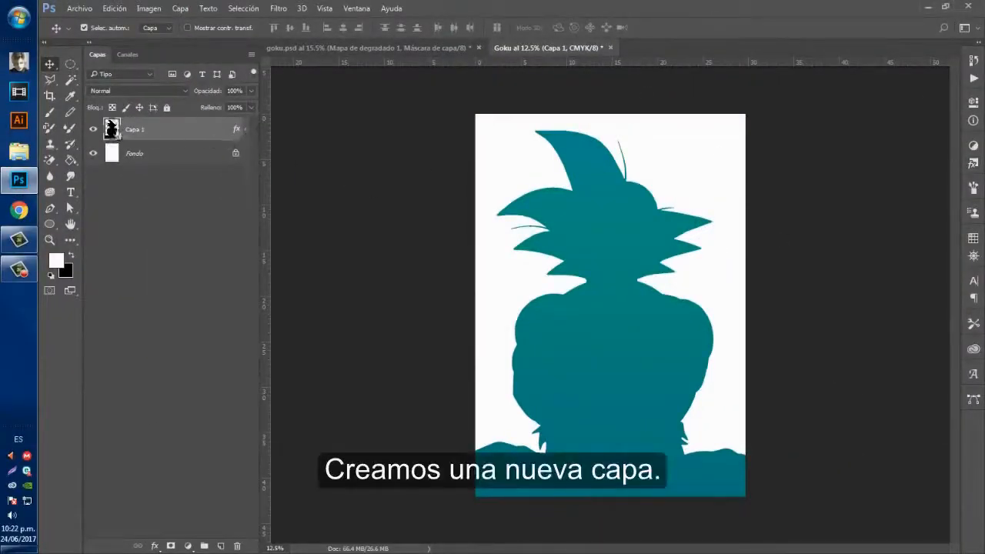
On a new layer, outline a hill sloping across the page's lower part with the Pen tool and convert the path into a selection.
click(221, 546)
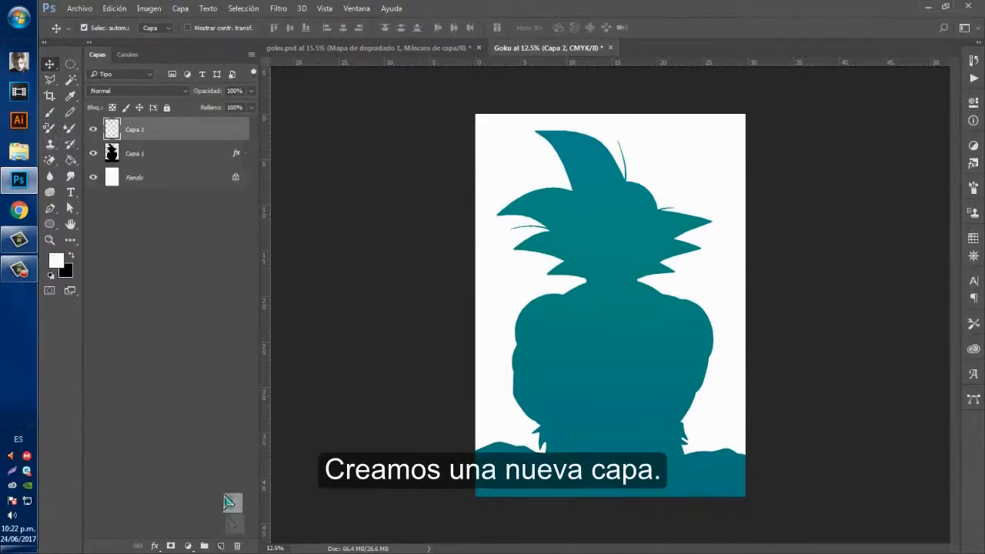
key(p)
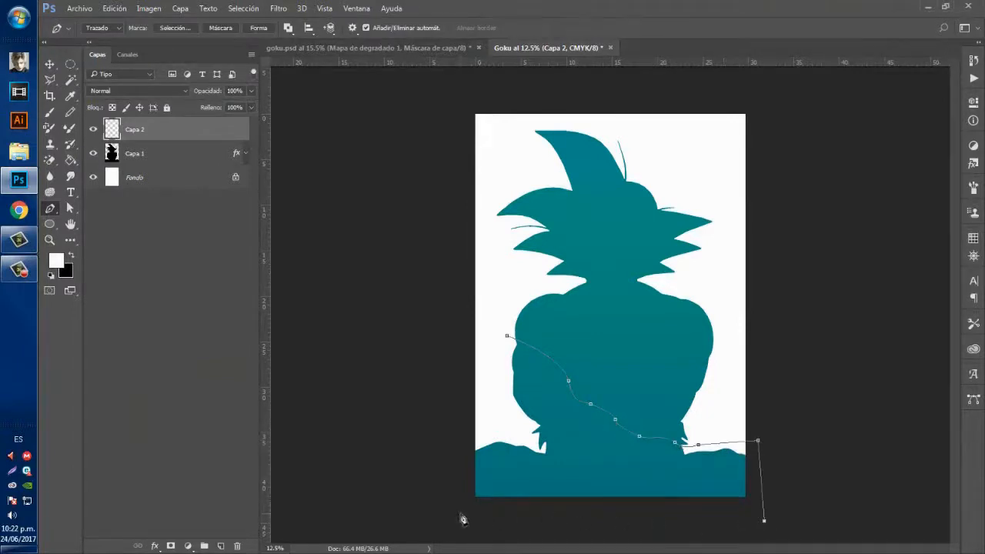
right_click(528, 352)
click(585, 85)
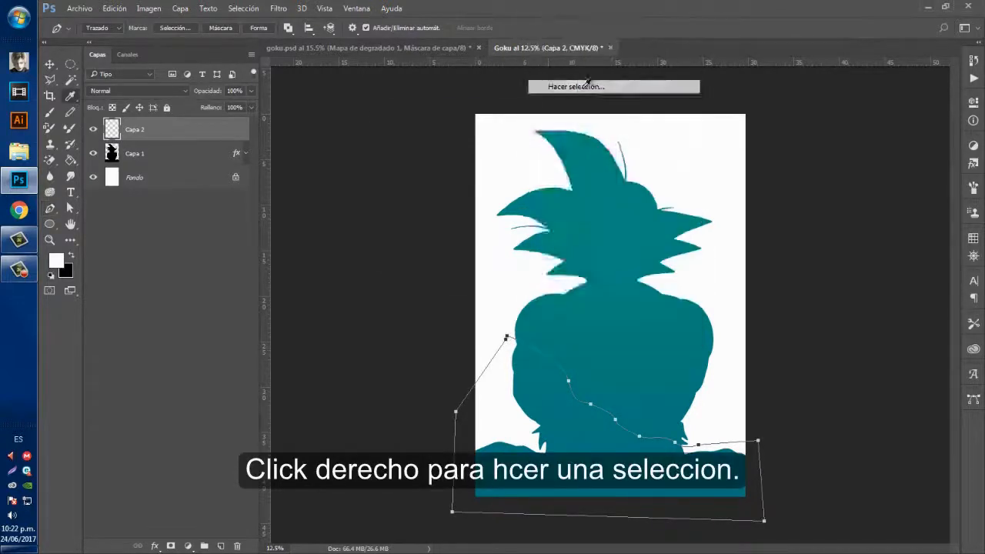
click(562, 158)
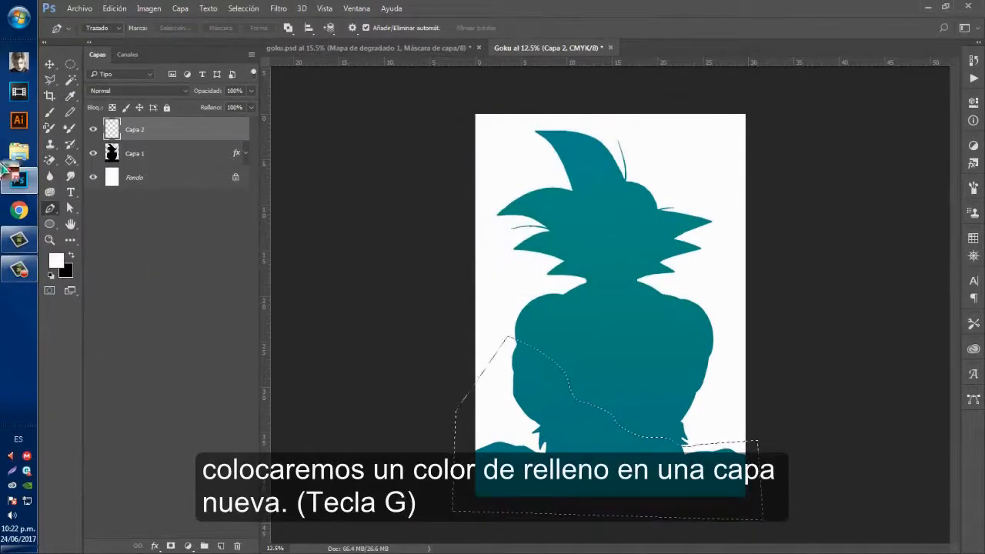
Fill the hill selection on Capa 2 with teal #13757b using the Paint Bucket and deselect it.
key(g)
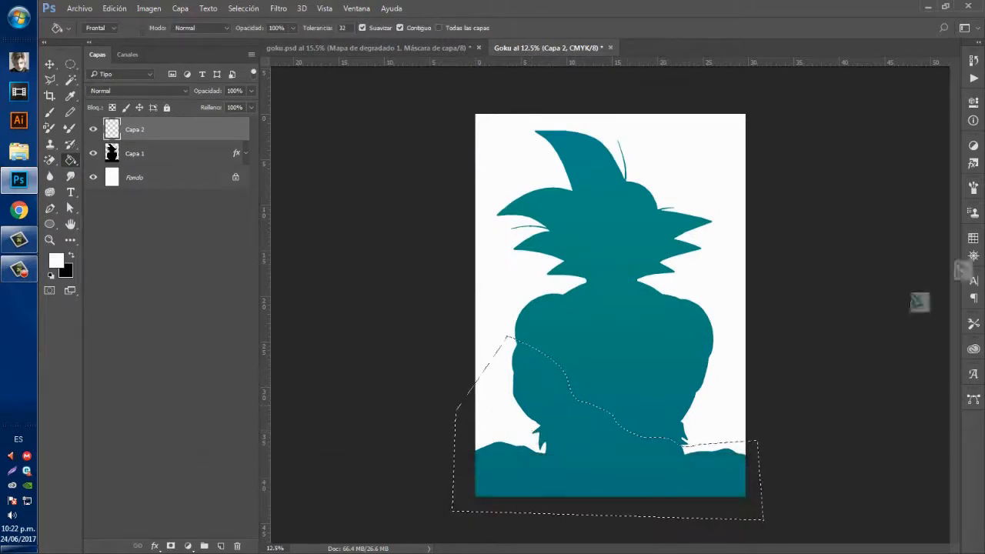
click(973, 237)
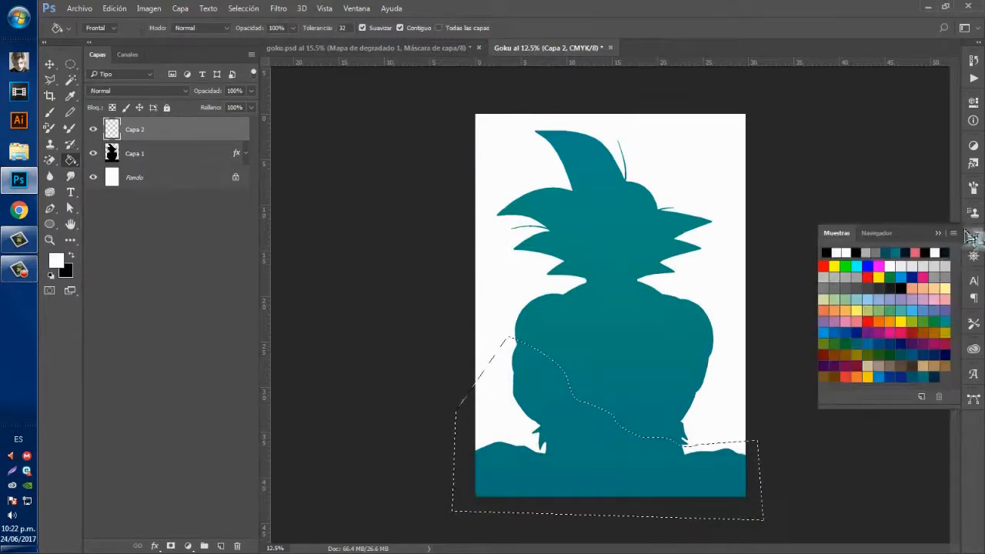
click(925, 376)
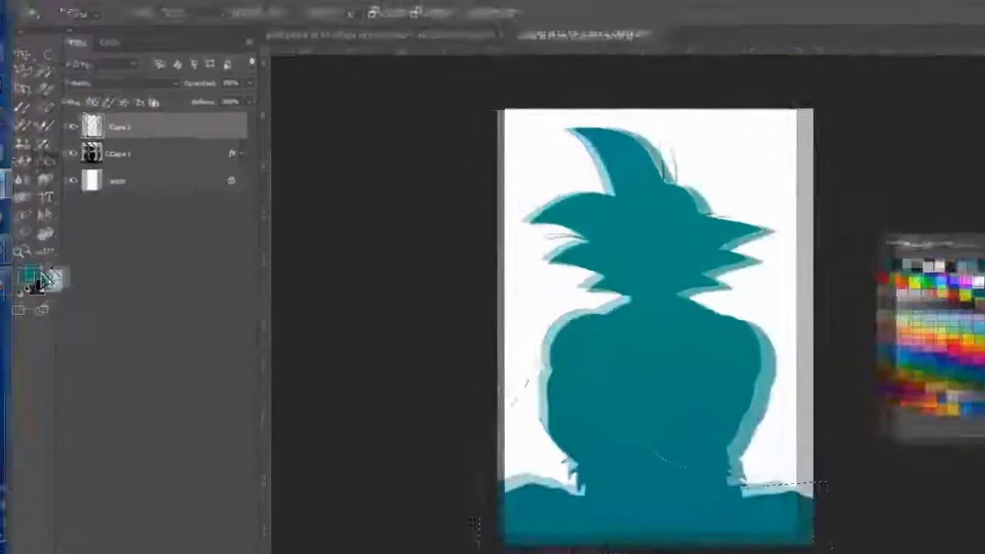
click(55, 260)
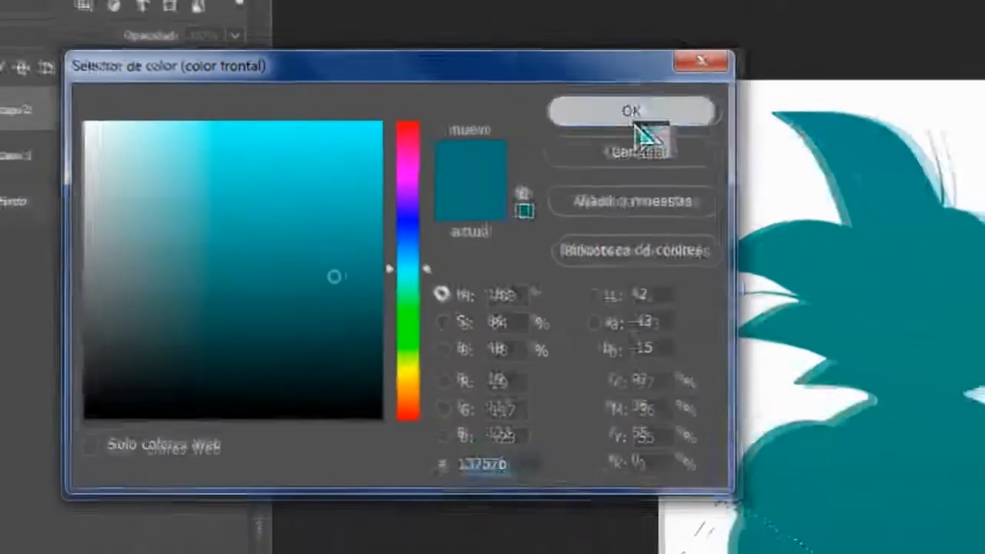
click(668, 109)
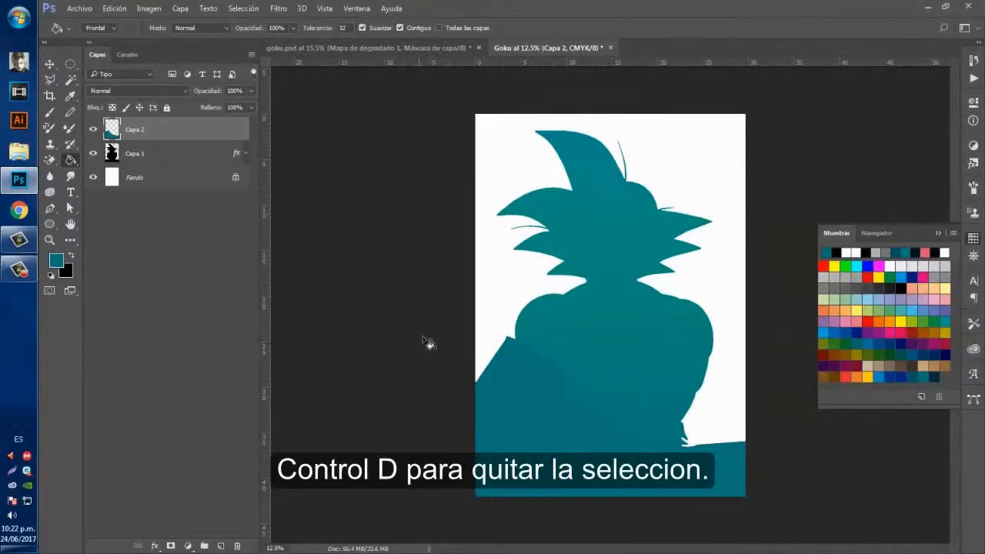
Duplicate the hill layer Capa 2 and place the copy directly beneath the original.
key(v)
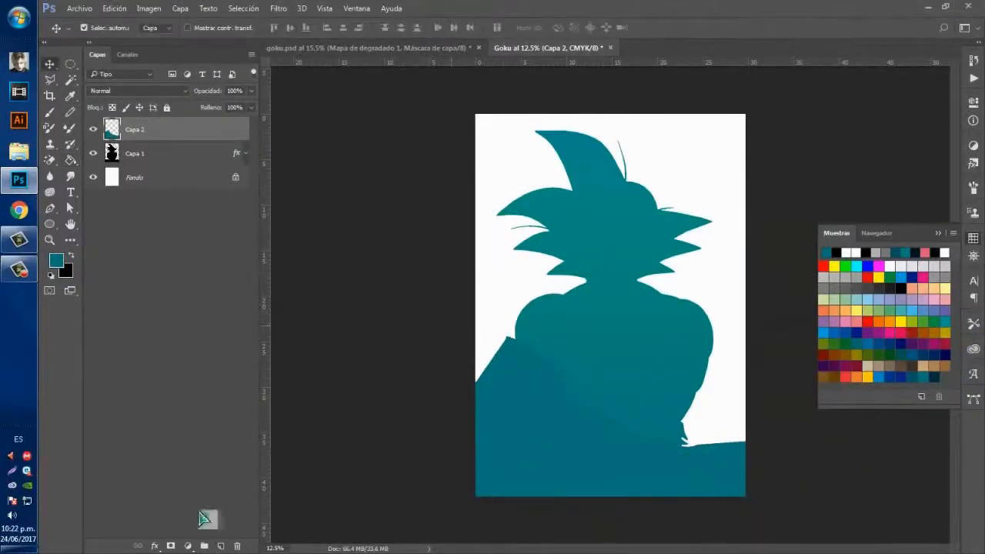
key(ctrl+j)
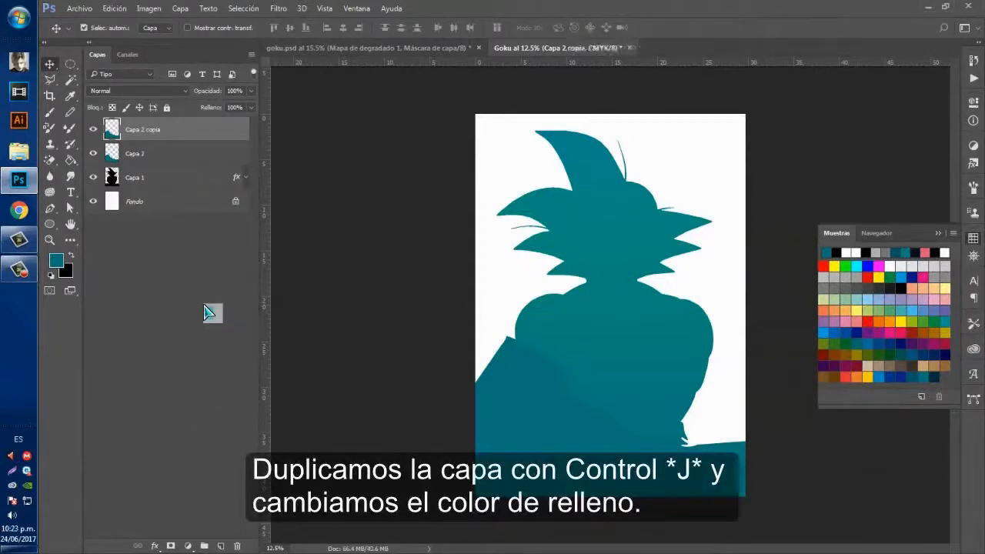
drag(181, 137, 175, 162)
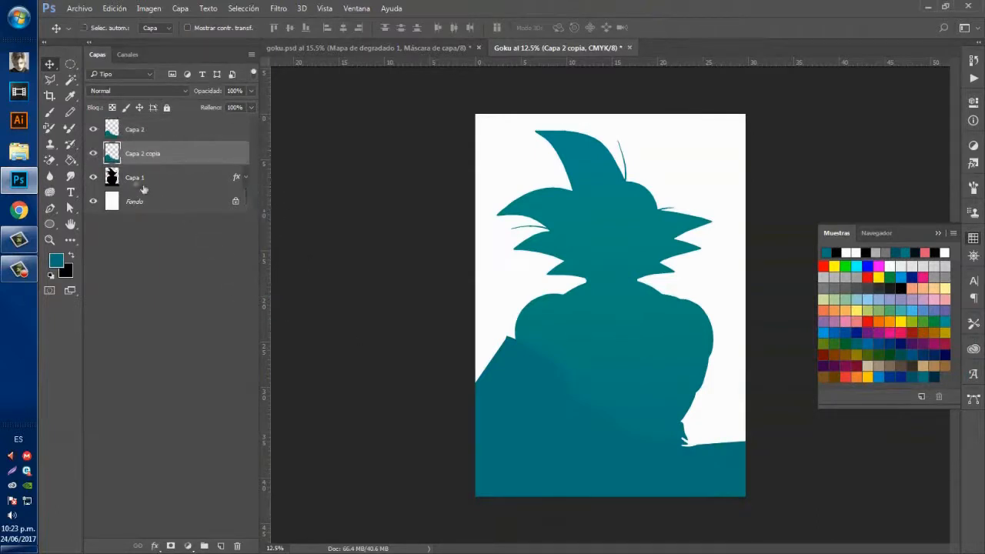
Fill the hill on Capa 2 copia with darker teal #2b5562 using the Paint Bucket and clear the selection.
ctrl+click(112, 154)
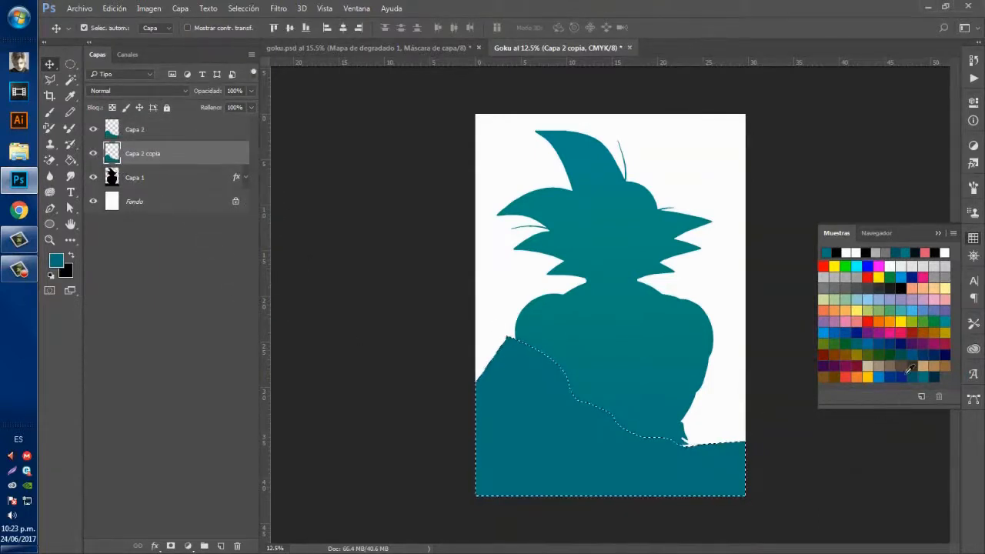
click(911, 370)
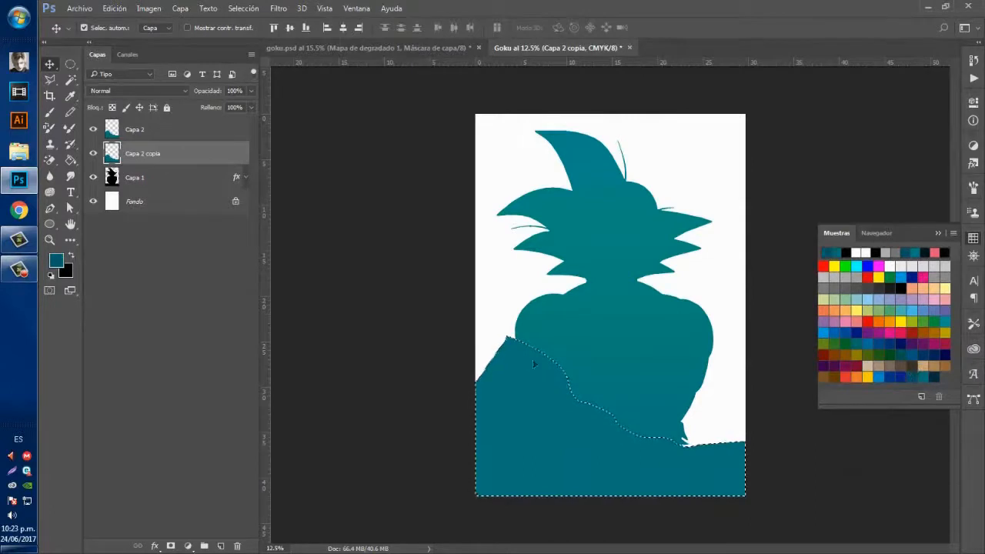
click(56, 261)
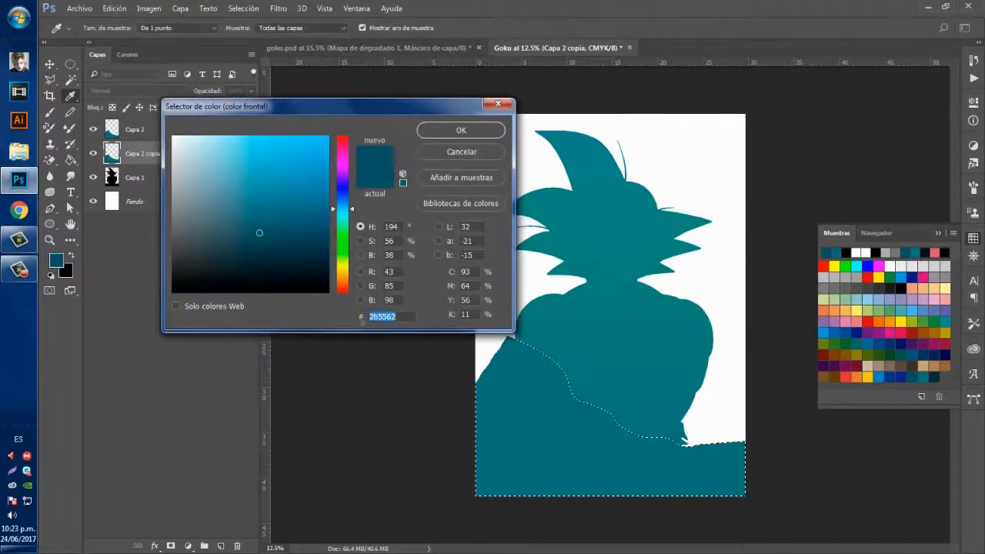
click(445, 134)
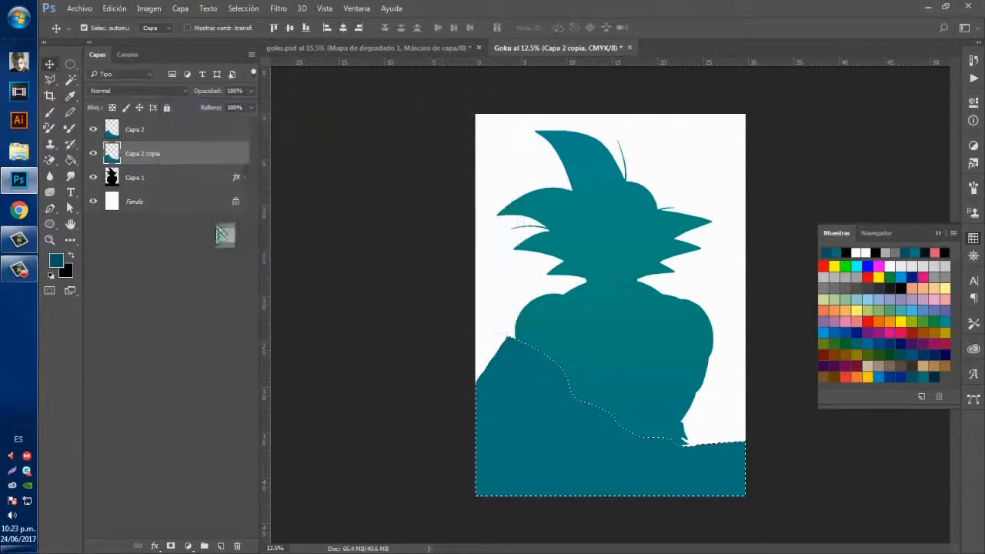
key(g)
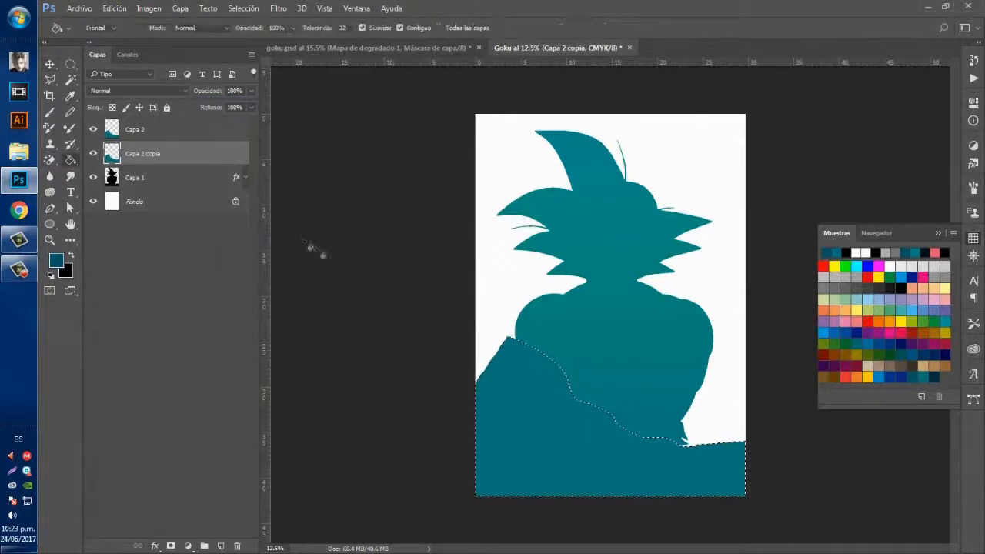
click(524, 431)
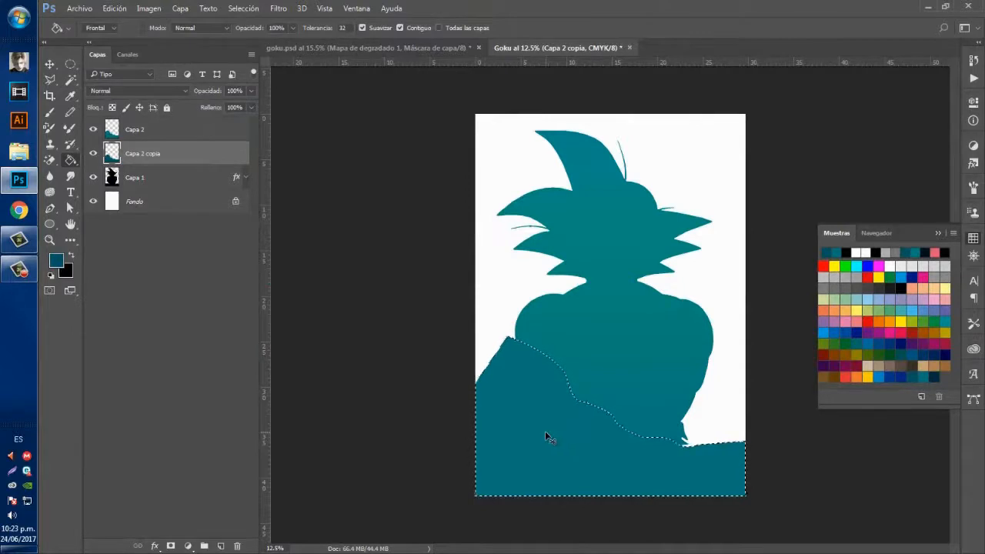
key(ctrl+d)
key(v)
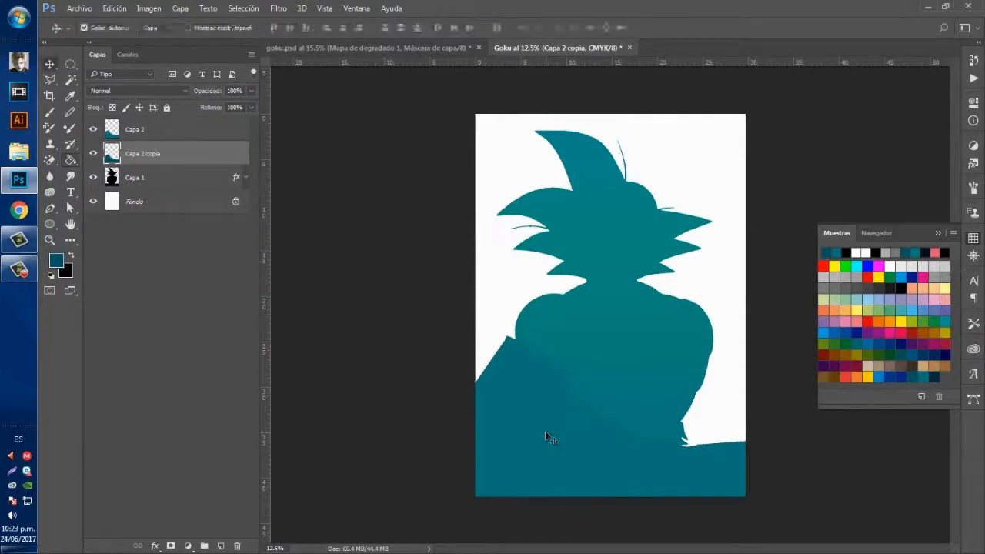
Toggle Capa 2's visibility to compare the hills, and place Capa 2 directly beneath Capa 2 copia with the dark hill offset slightly downward.
click(548, 429)
click(183, 158)
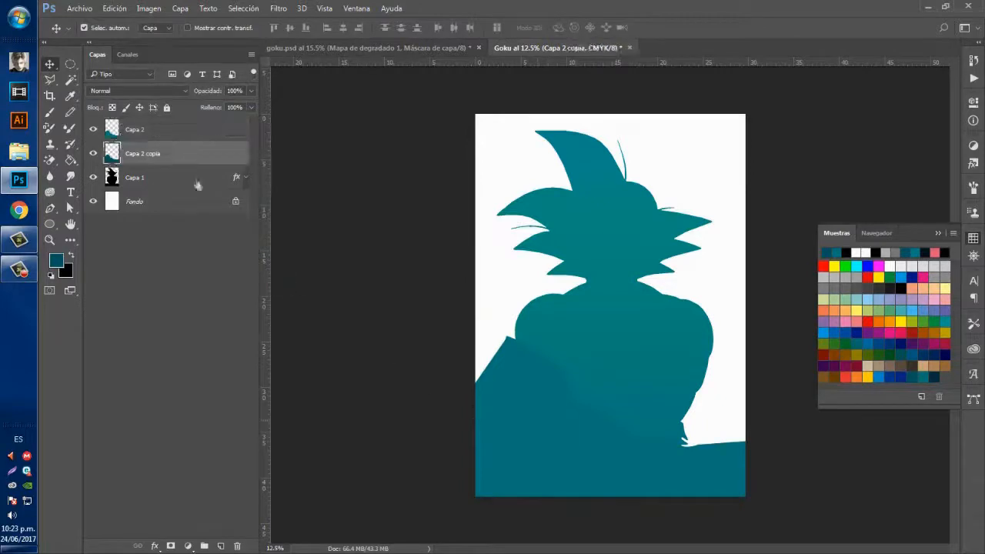
click(94, 130)
click(95, 131)
drag(128, 132, 143, 163)
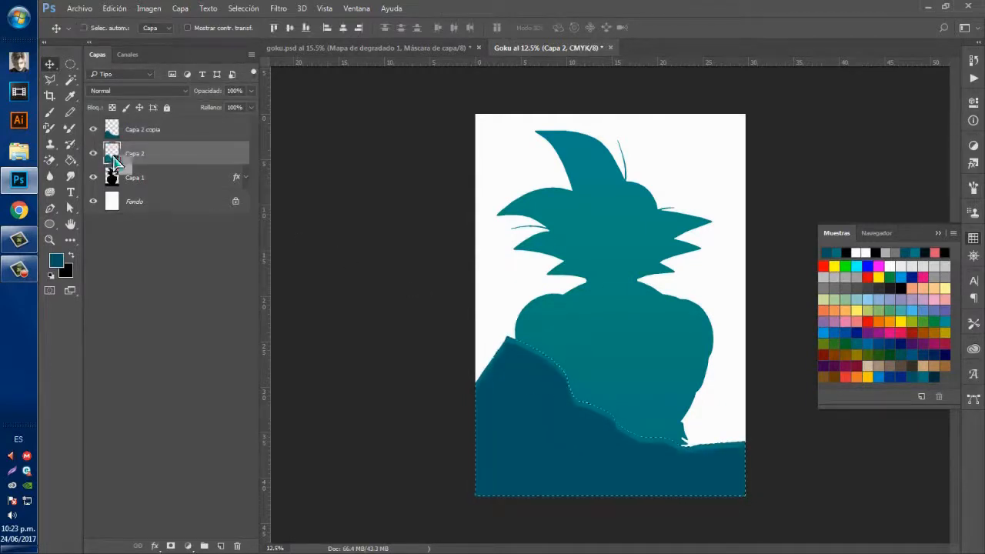
Add layer masks to Capa 2 and Capa 2 copia from the outline of Capa 1's silhouette.
ctrl+click(112, 154)
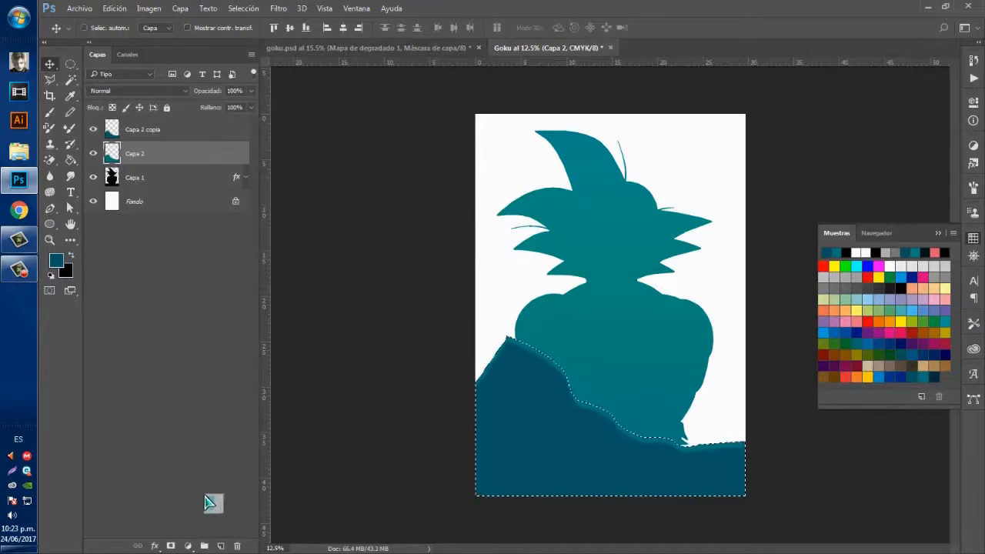
key(ctrl+d)
ctrl+click(112, 178)
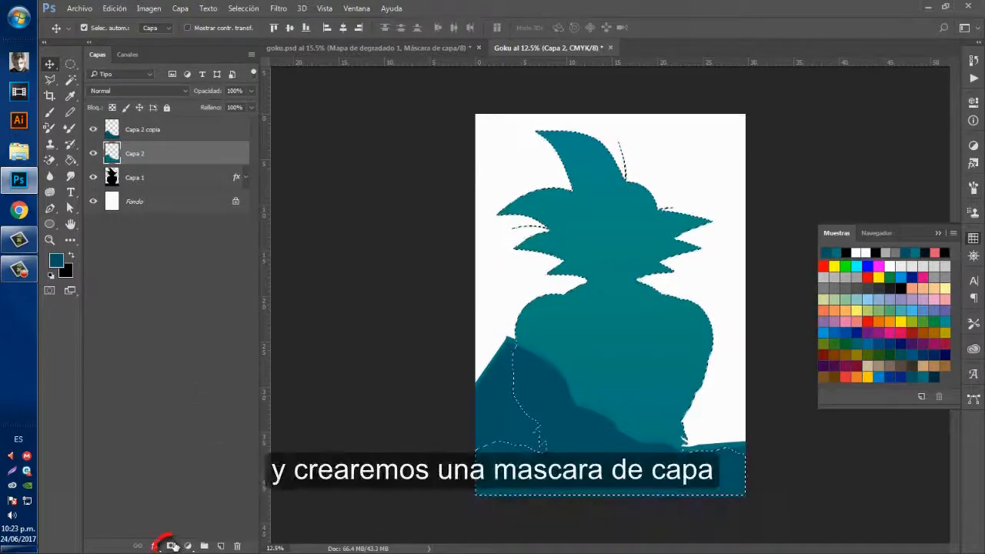
click(171, 546)
click(133, 132)
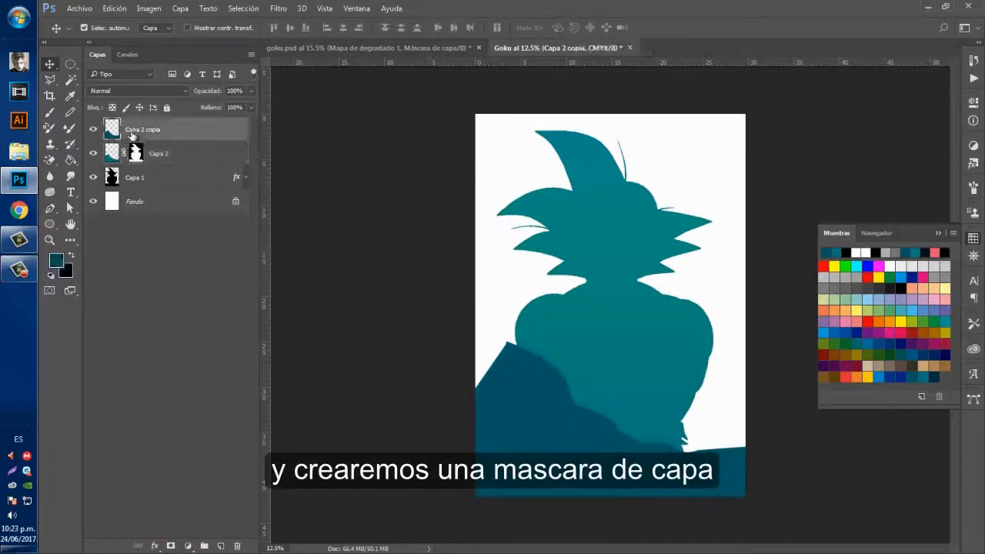
ctrl+click(114, 177)
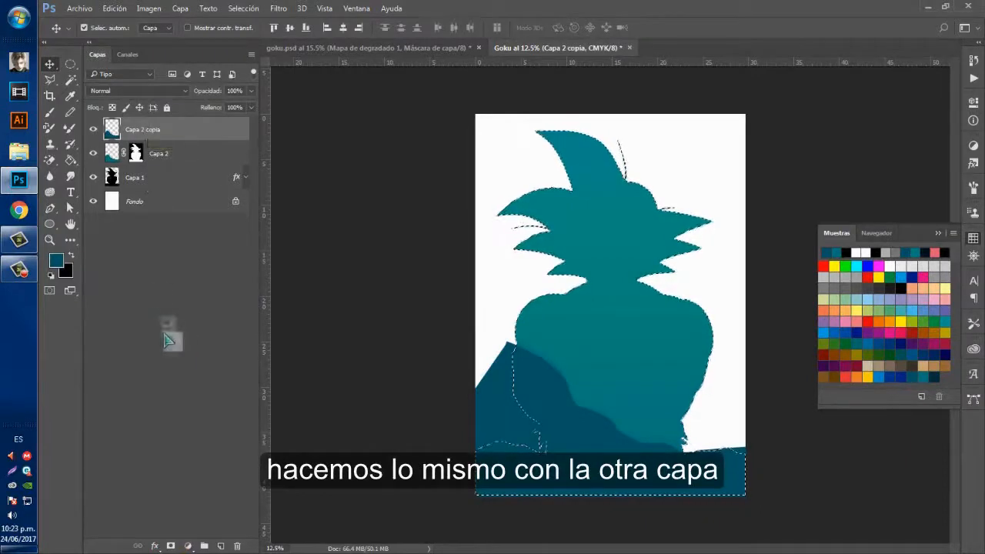
click(171, 546)
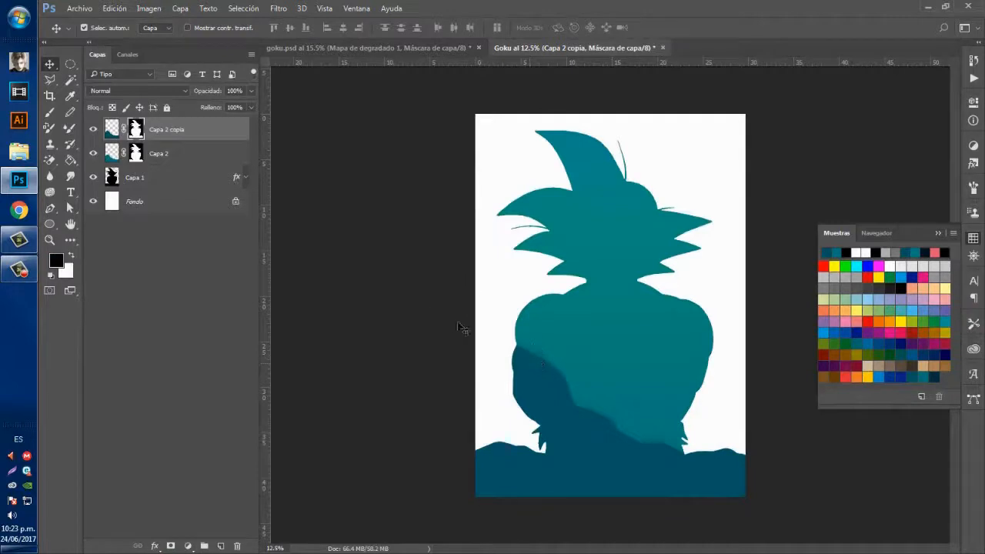
Duplicate Capa 2 copia and delete the layer mask from the duplicate.
click(184, 135)
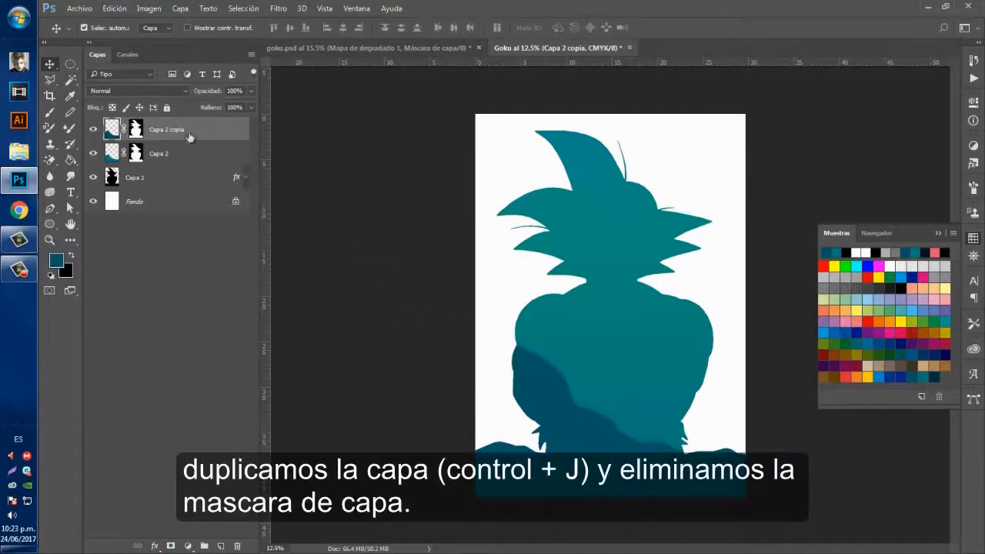
key(ctrl+j)
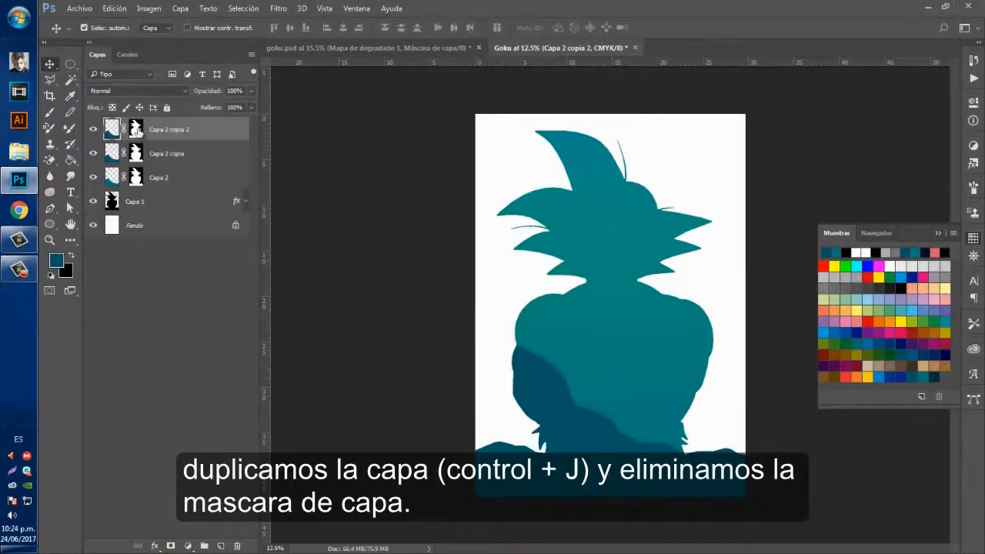
right_click(137, 129)
click(158, 151)
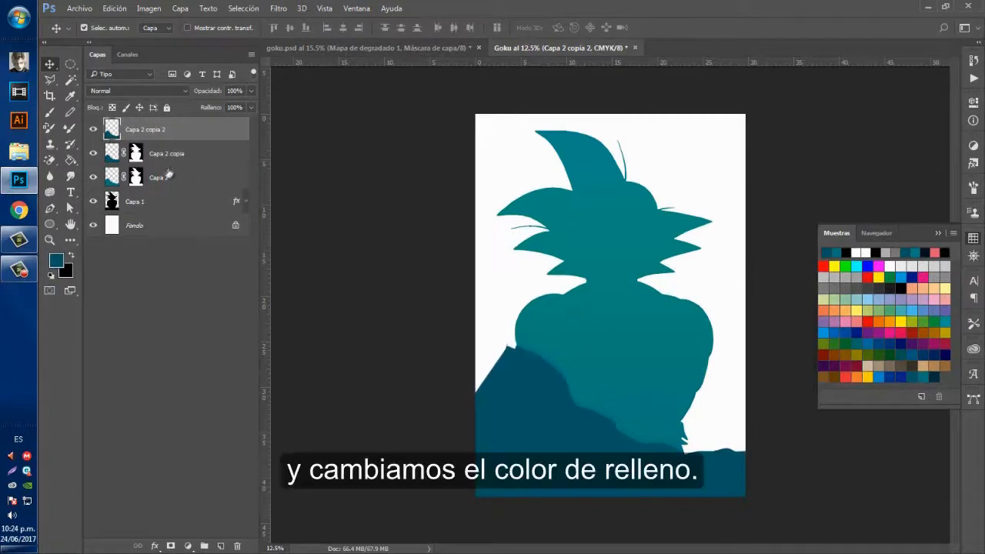
Fill the hill on Capa 2 copia 2 with the very dark blue-teal swatch and deselect it.
ctrl+click(112, 133)
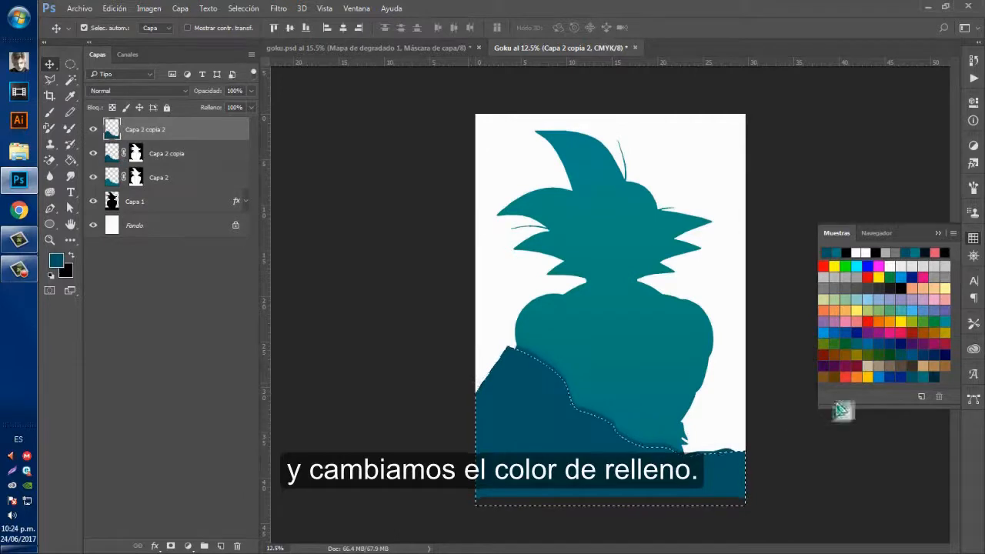
mouse_move(934, 377)
mouse_down()
mouse_move(290, 311)
mouse_move(215, 279)
mouse_move(176, 302)
mouse_move(161, 281)
mouse_move(385, 356)
mouse_move(512, 441)
mouse_up()
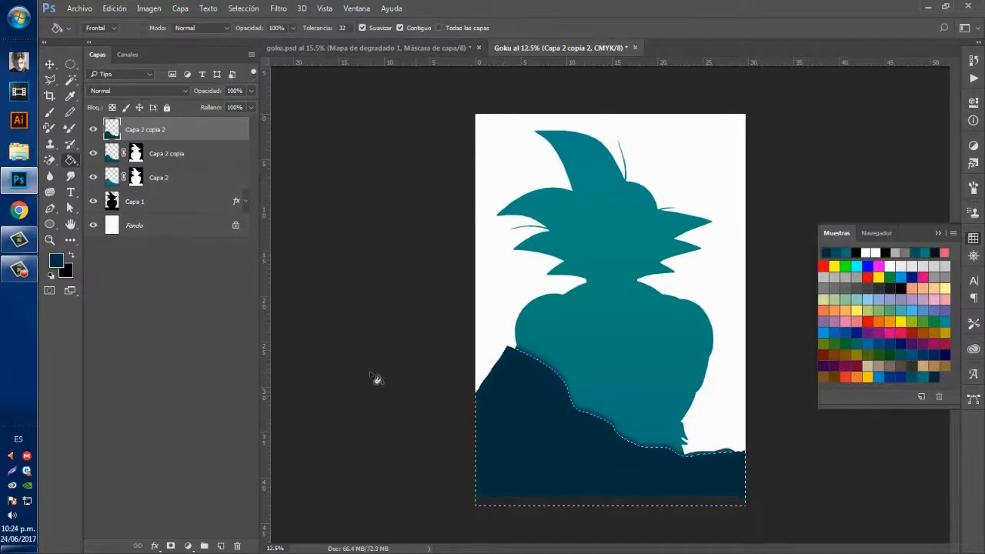
key(ctrl+d)
Mask Capa 2 copia 2 with the outline of Capa 1's silhouette and target its layer content.
ctrl+click(113, 204)
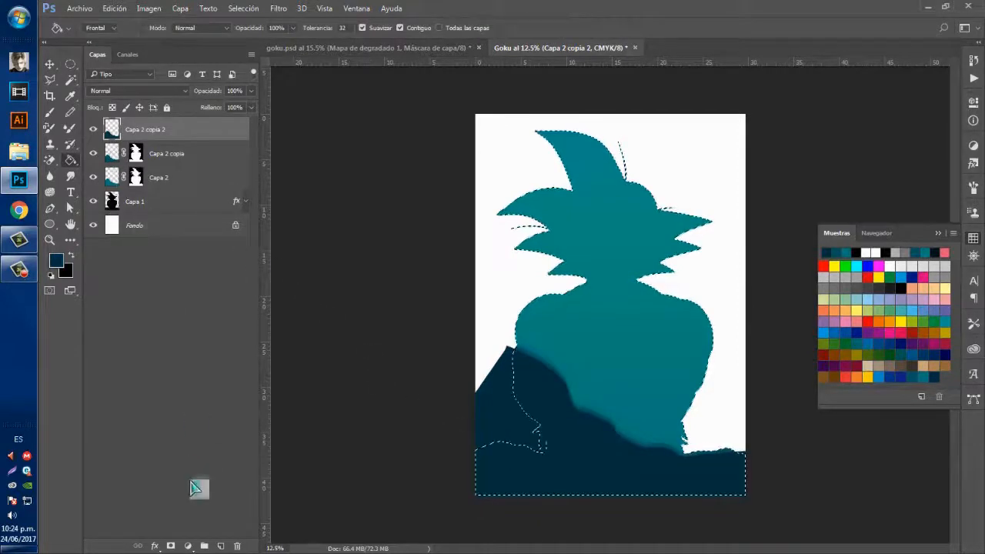
click(173, 546)
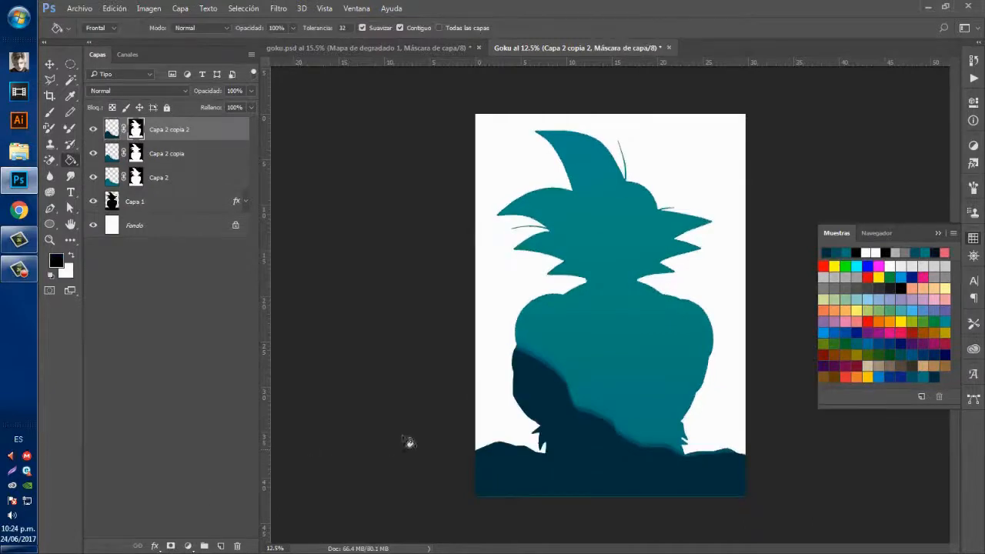
key(v)
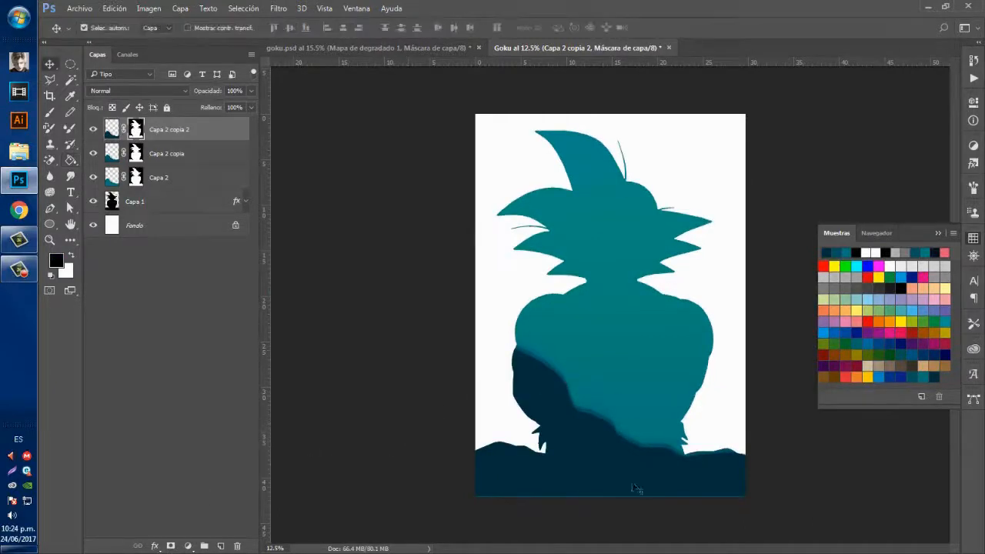
drag(677, 474, 667, 470)
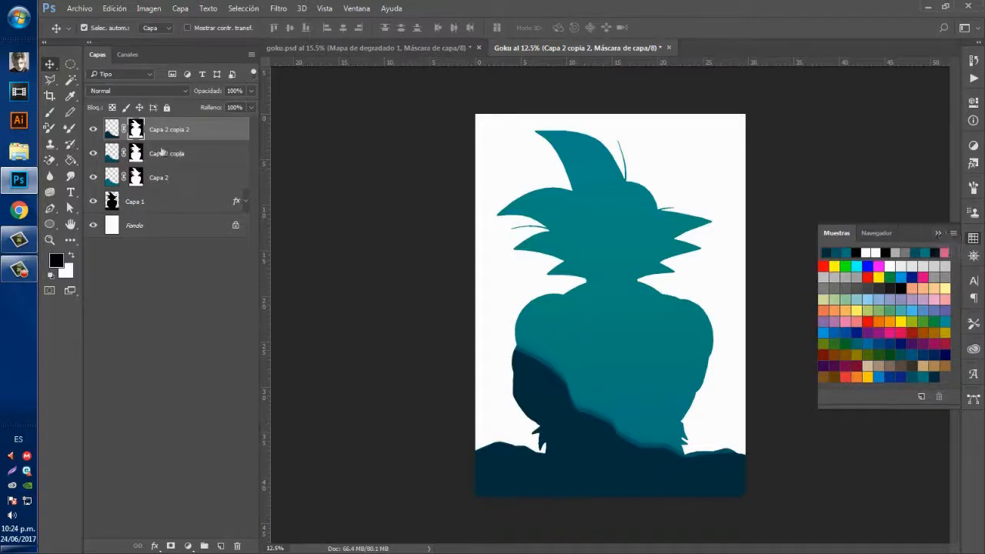
click(222, 136)
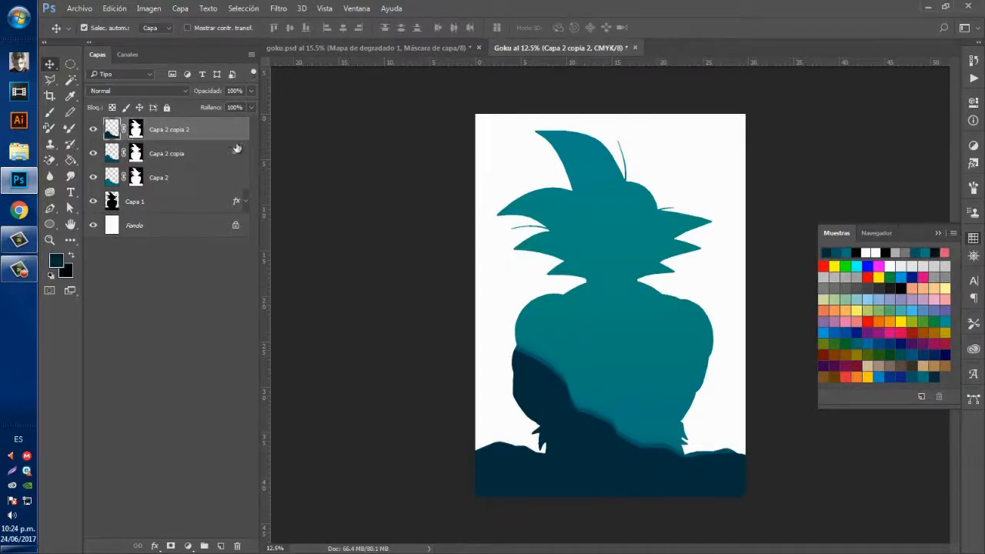
Draw a perfect circle about 1974 px across over the figure's back with the Ellipse tool, directly above Capa 1.
click(169, 202)
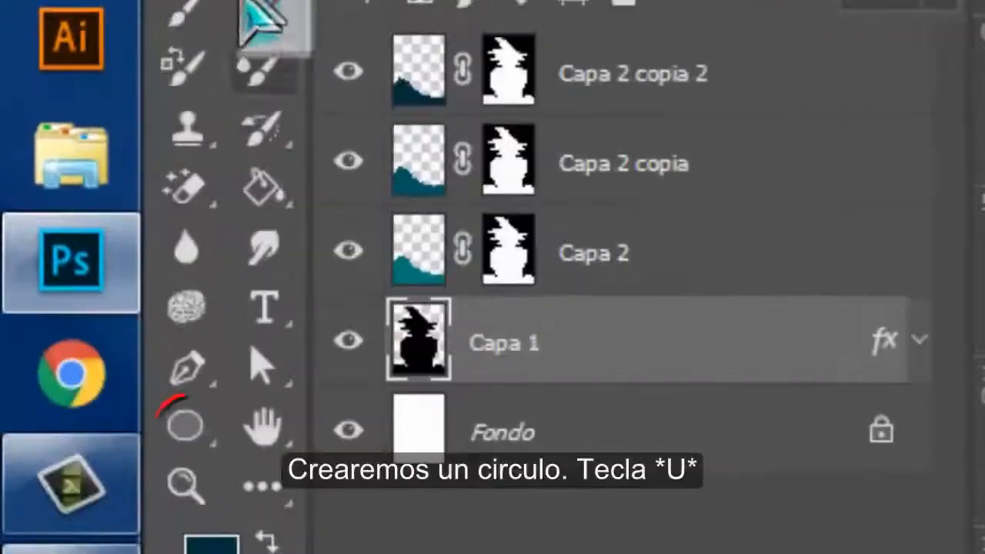
right_click(194, 425)
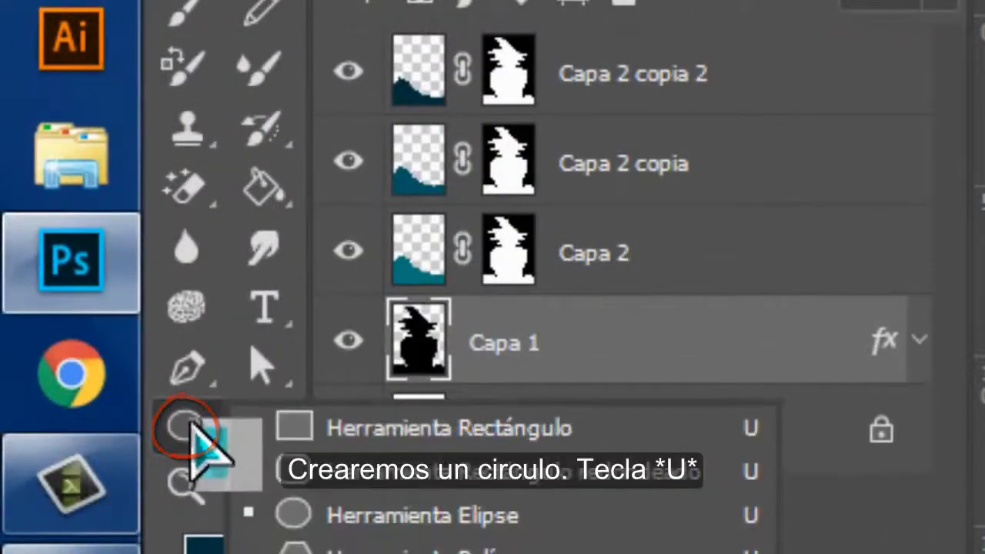
click(358, 530)
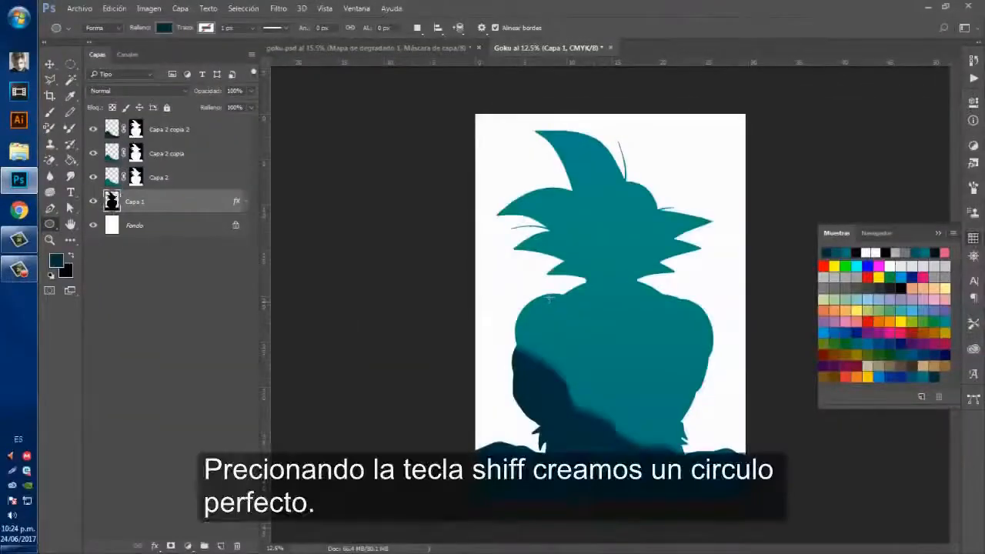
drag(534, 284, 689, 477)
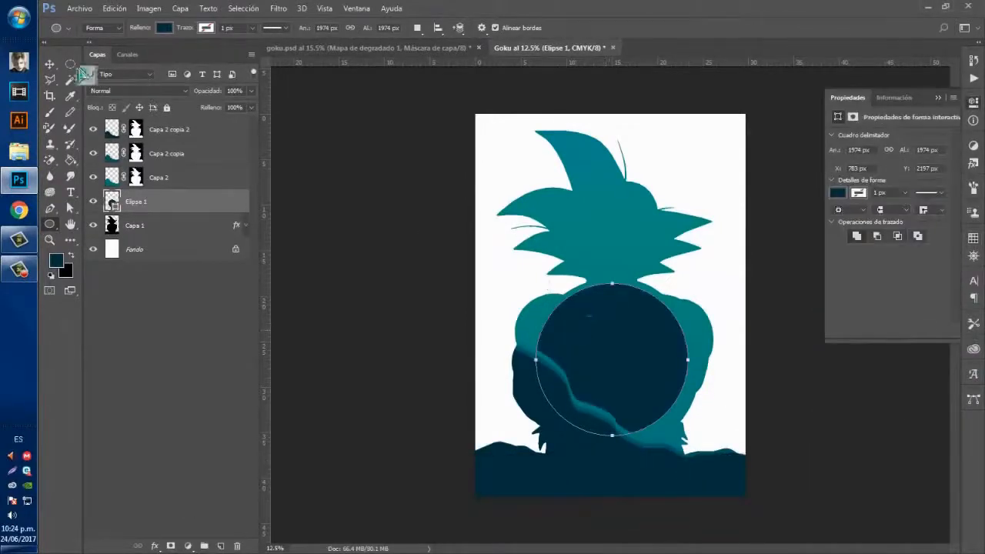
Change the circle's fill colour to white and hide the shape properties.
click(49, 64)
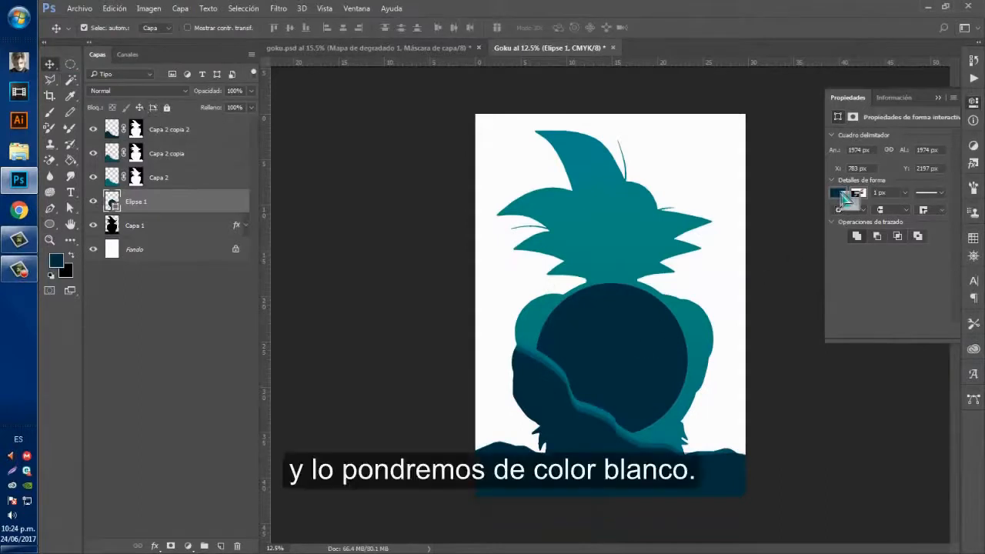
click(839, 193)
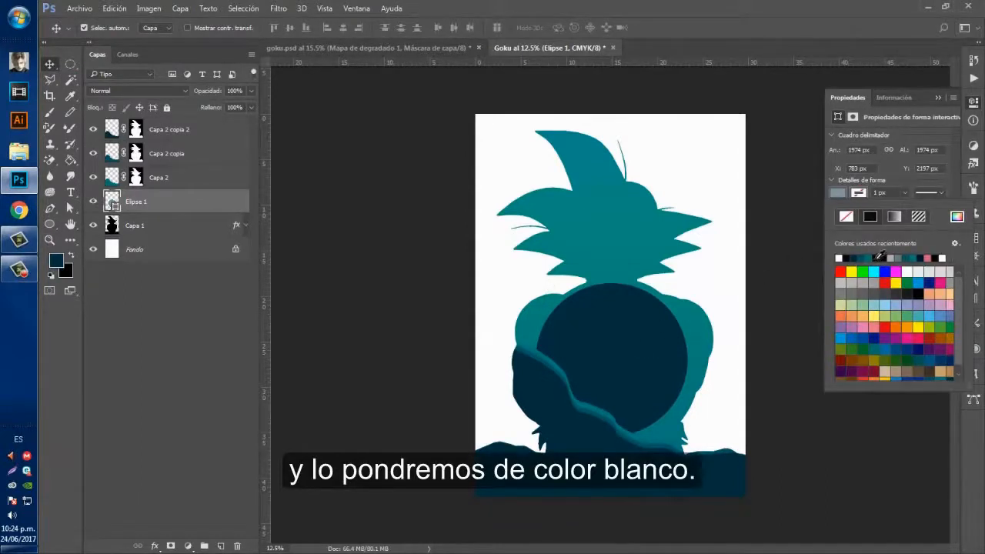
click(882, 257)
click(941, 98)
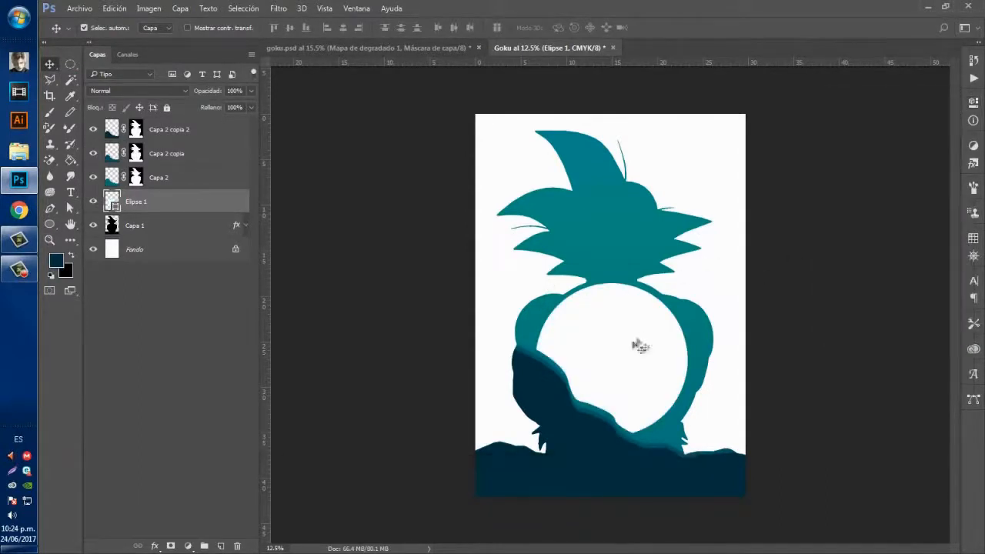
Move the white circle slightly down across the figure's back and enlarge it to about 105.67%.
drag(622, 347, 623, 354)
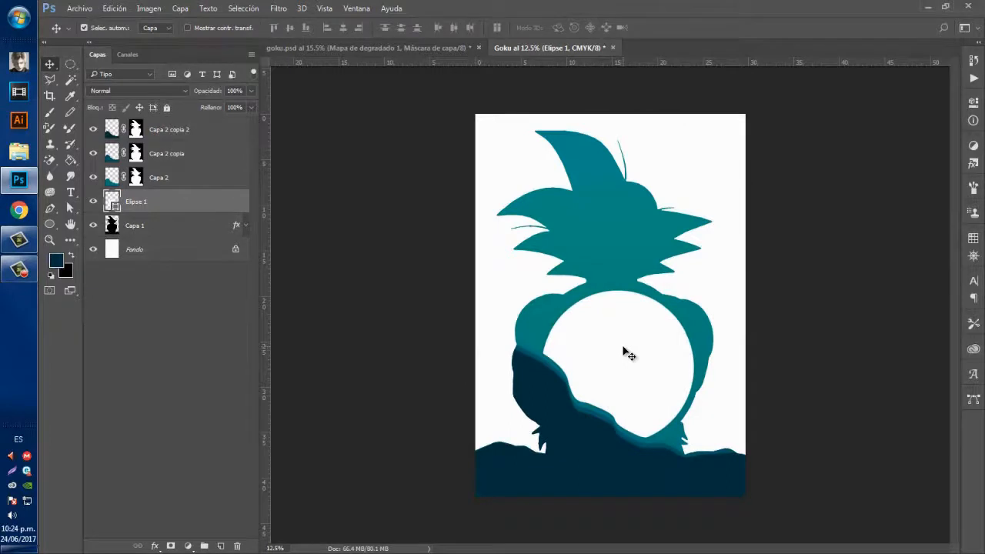
key(ctrl+t)
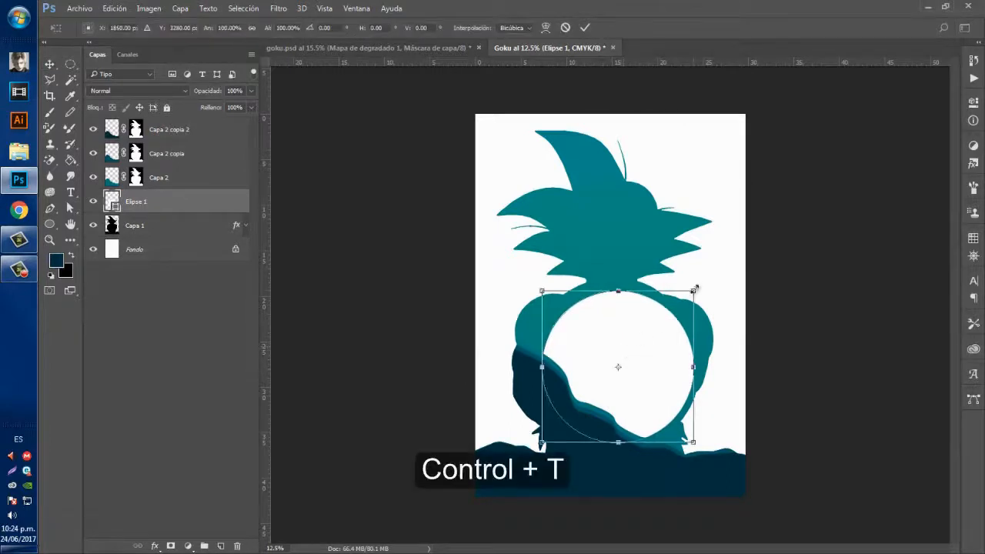
drag(695, 288, 697, 287)
drag(661, 335, 654, 334)
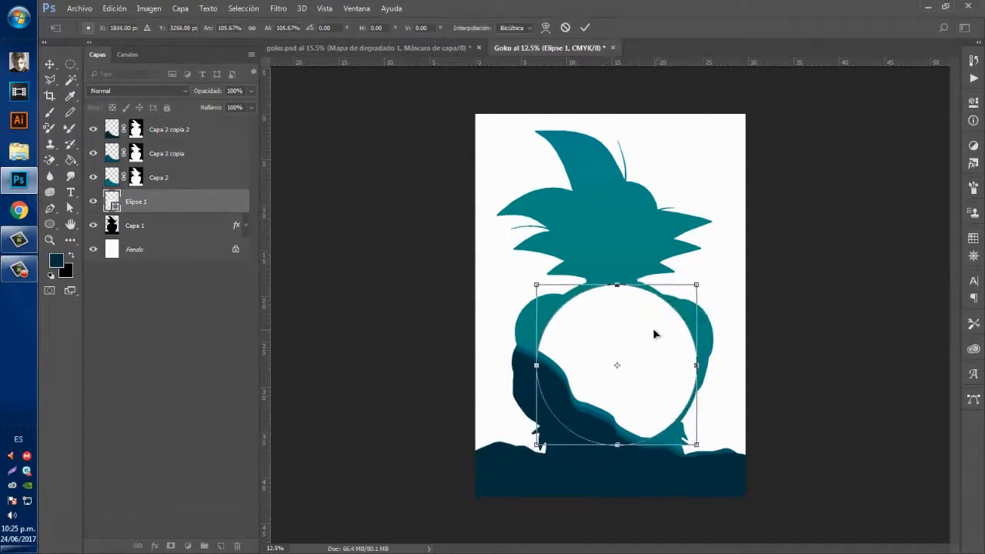
key(Return)
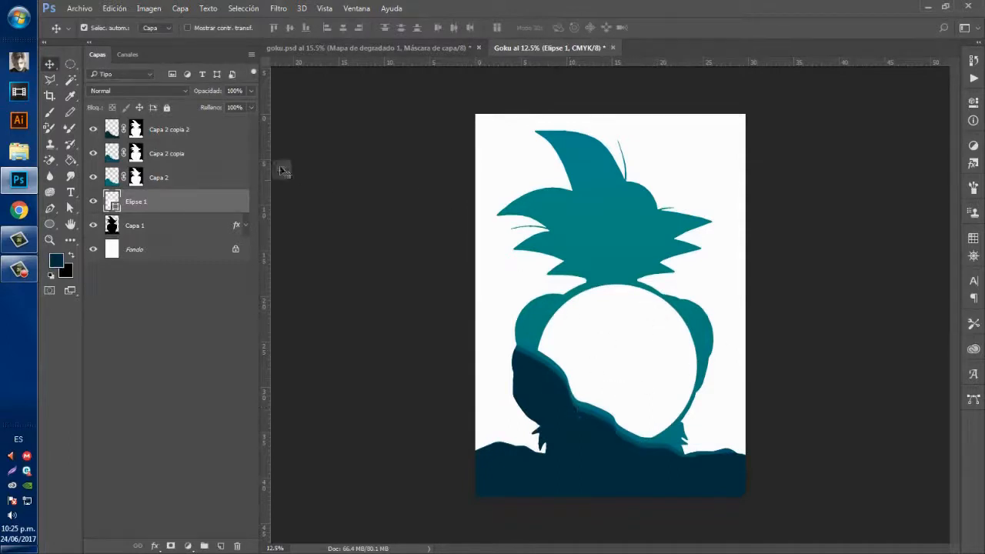
Add a new empty layer directly above Capa 2 copia 2.
click(220, 133)
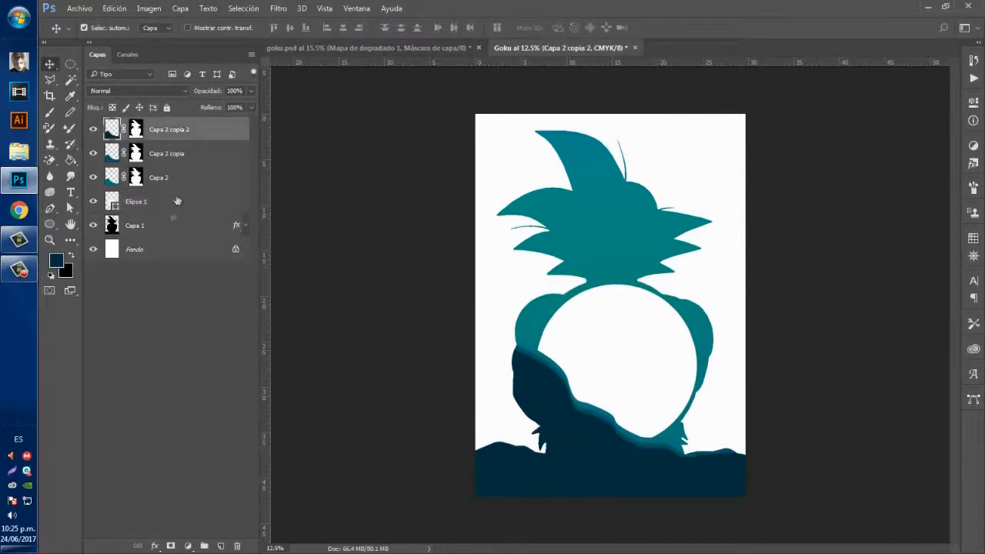
mouse_move(177, 201)
mouse_down()
mouse_move(154, 322)
mouse_move(140, 223)
mouse_move(171, 198)
mouse_up()
click(175, 128)
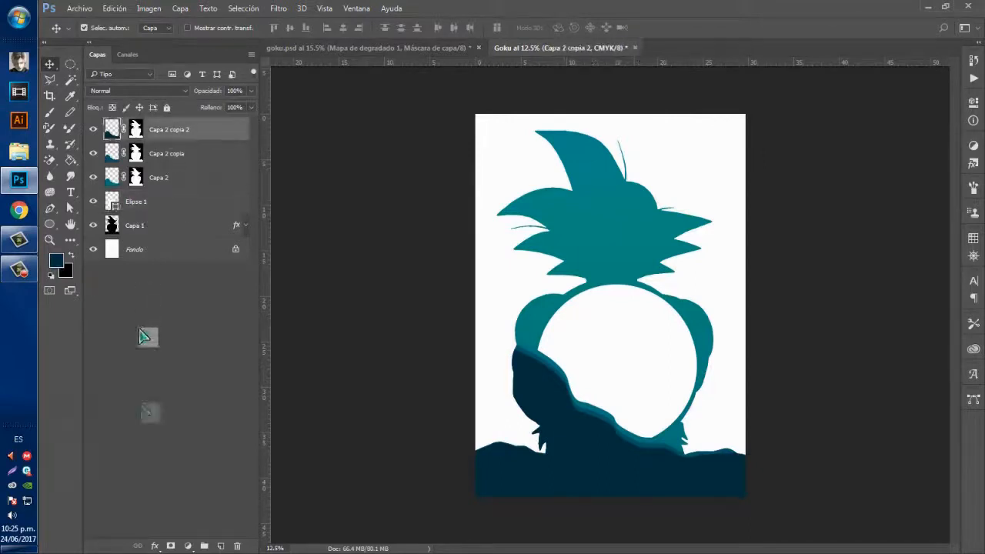
click(221, 546)
Draw a closed wavy hill path across the poster's base with the Pen tool and convert it to a selection with 0 pixels feather.
key(p)
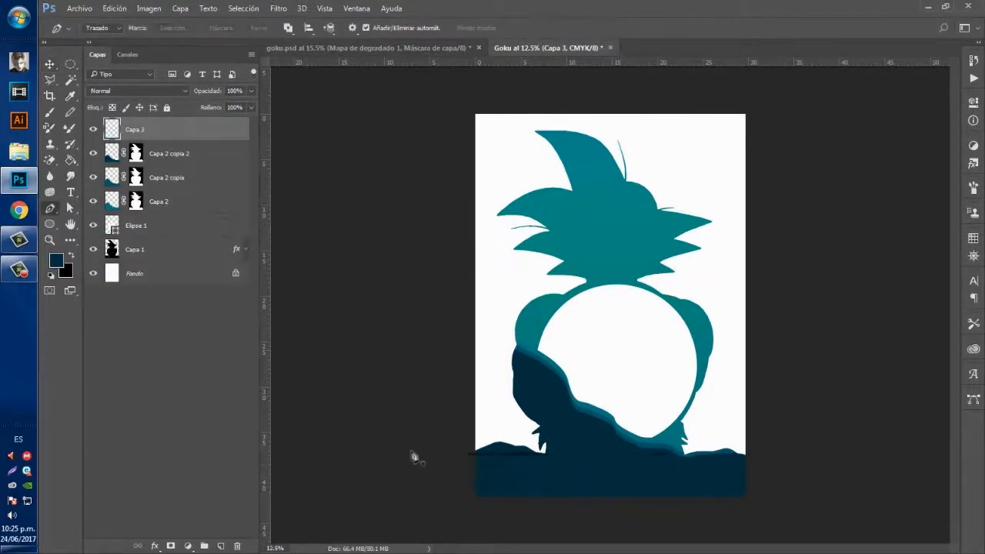
click(467, 429)
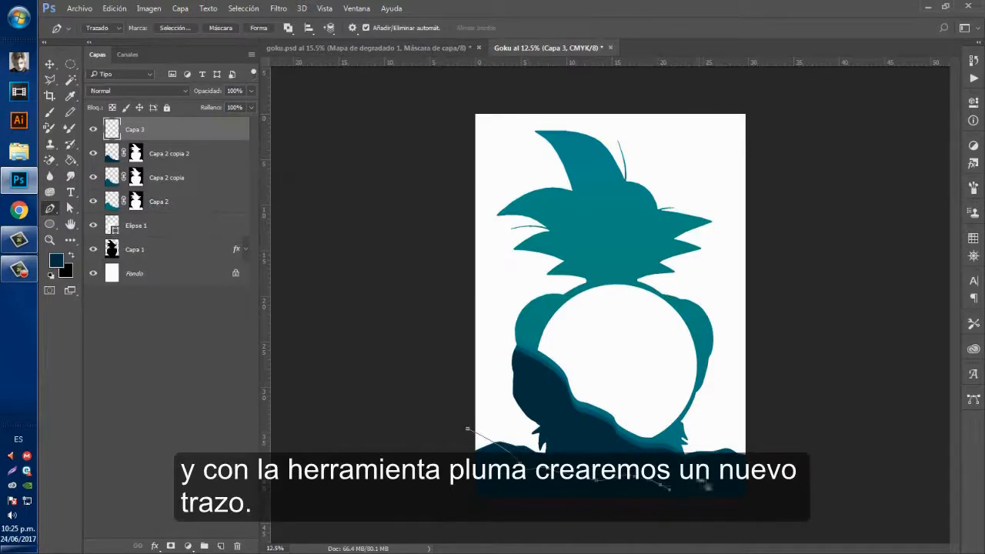
drag(767, 540, 764, 537)
click(451, 527)
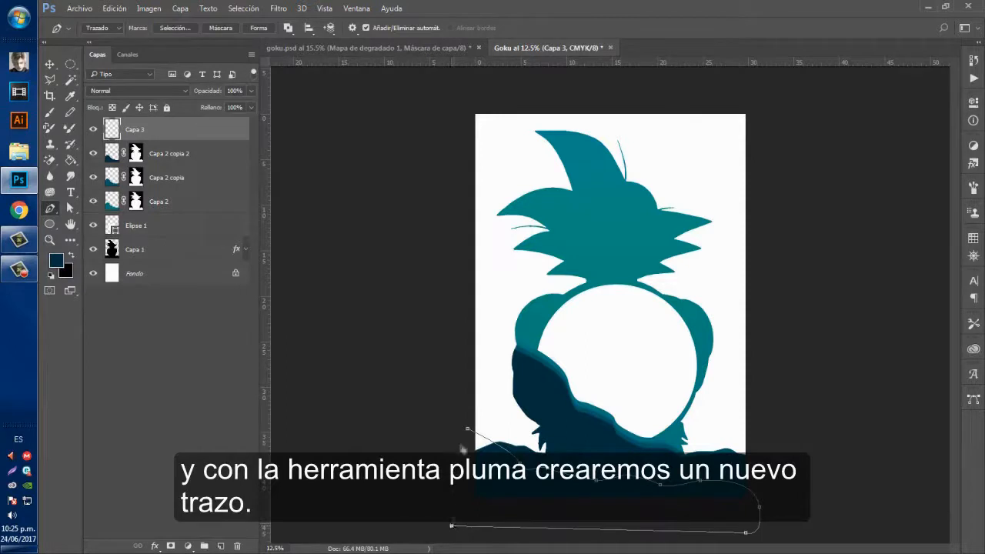
right_click(467, 432)
click(440, 403)
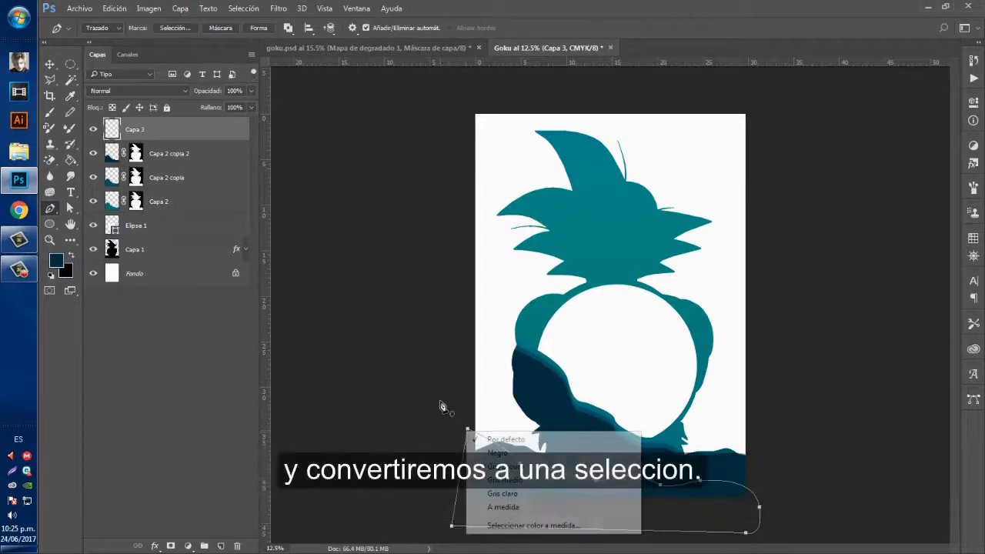
click(185, 31)
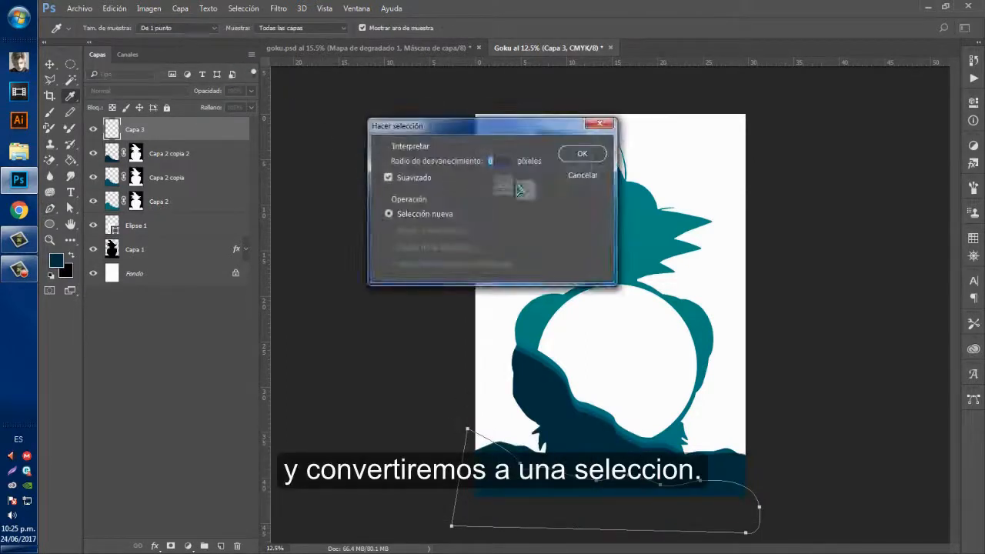
click(582, 157)
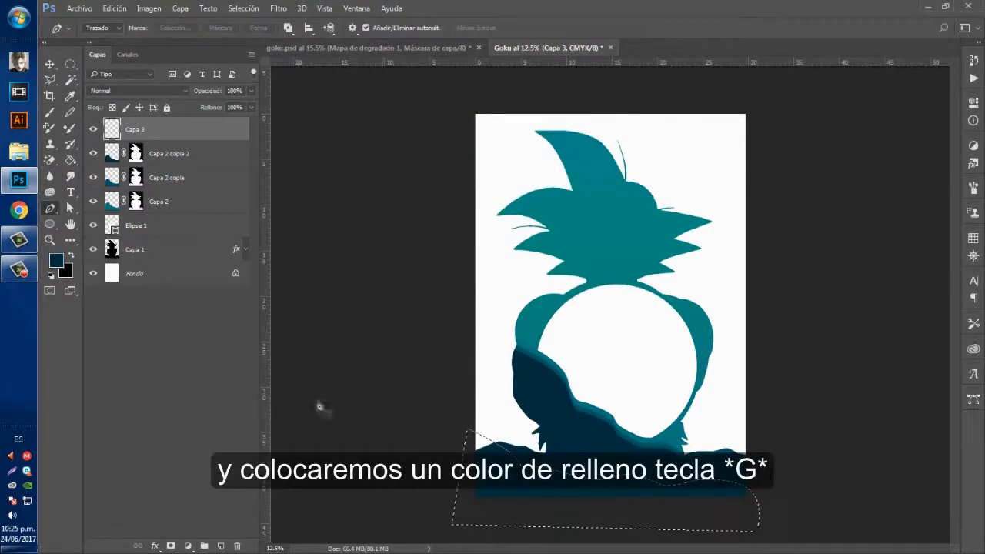
Fill the hill selection on Capa 3 with the teal colour 13757b using the Paint Bucket.
key(g)
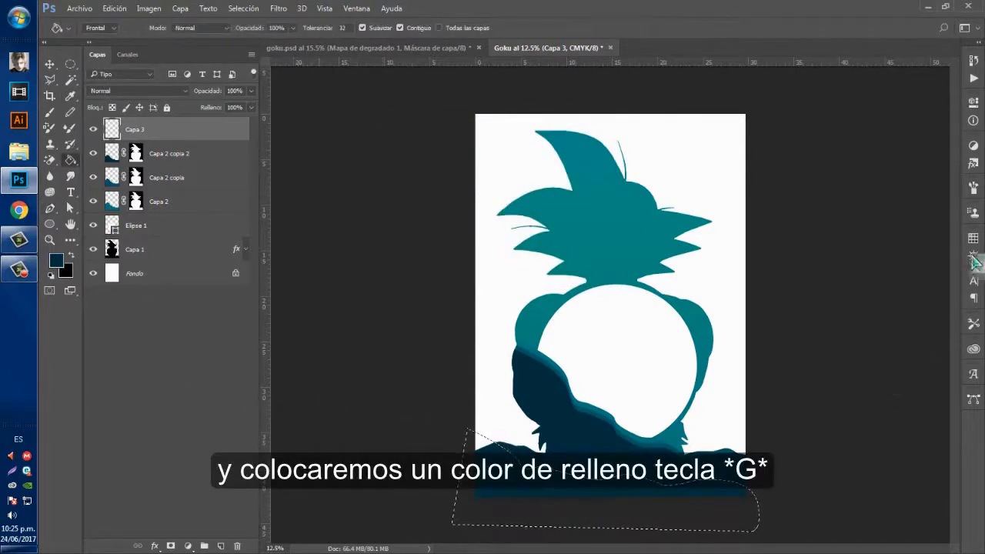
click(974, 239)
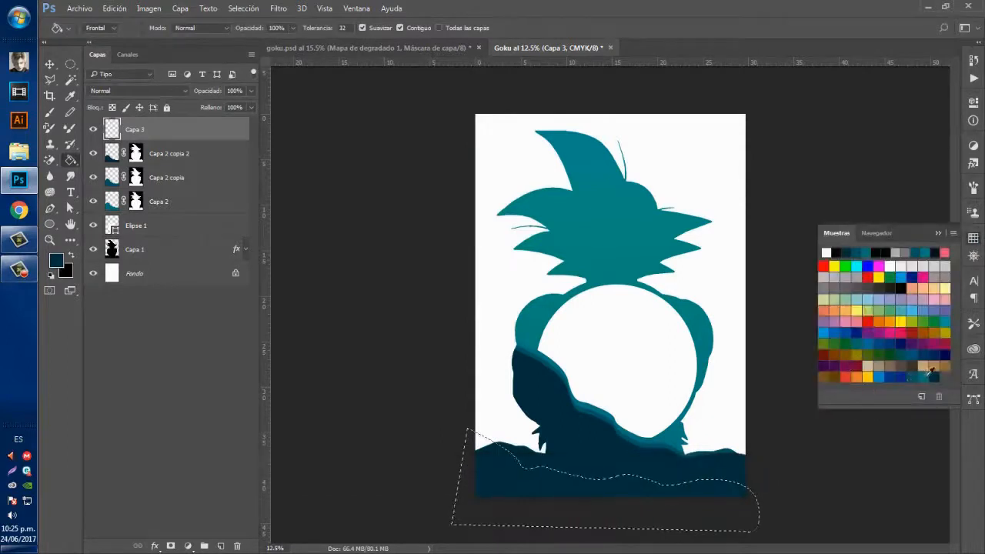
click(924, 375)
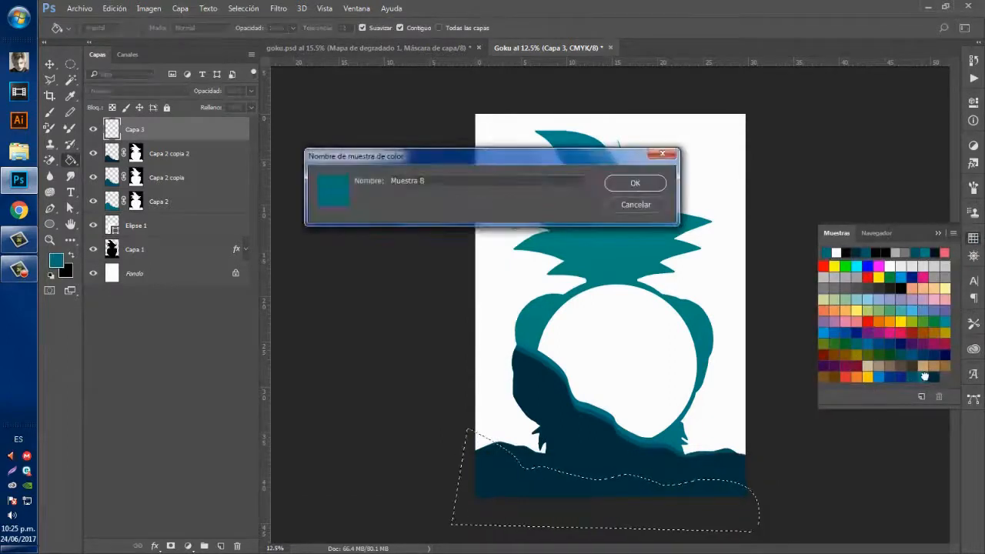
click(636, 185)
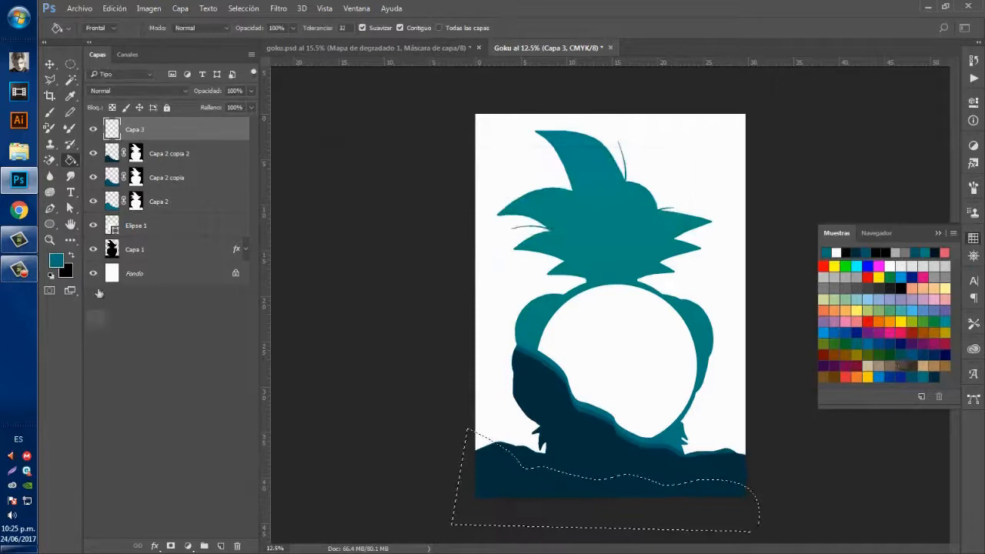
click(55, 260)
double_click(401, 316)
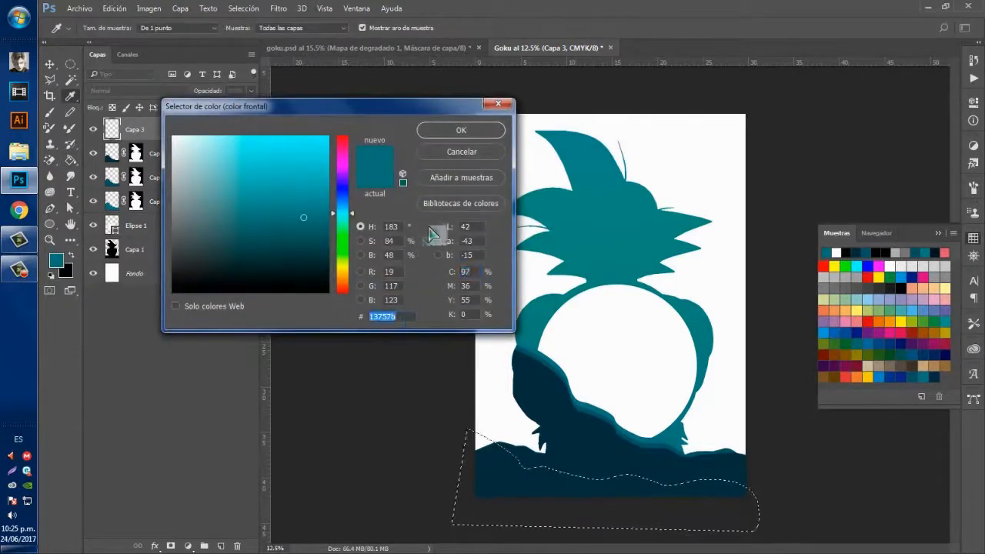
click(461, 131)
key(g)
click(523, 490)
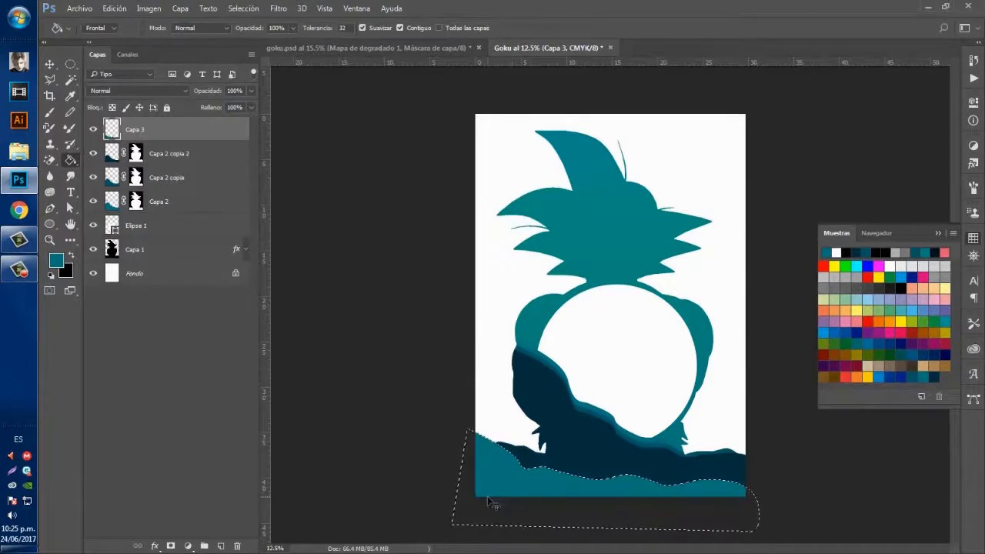
Clear the active selection and duplicate the Capa 3 hill layer twice.
ctrl+click(113, 250)
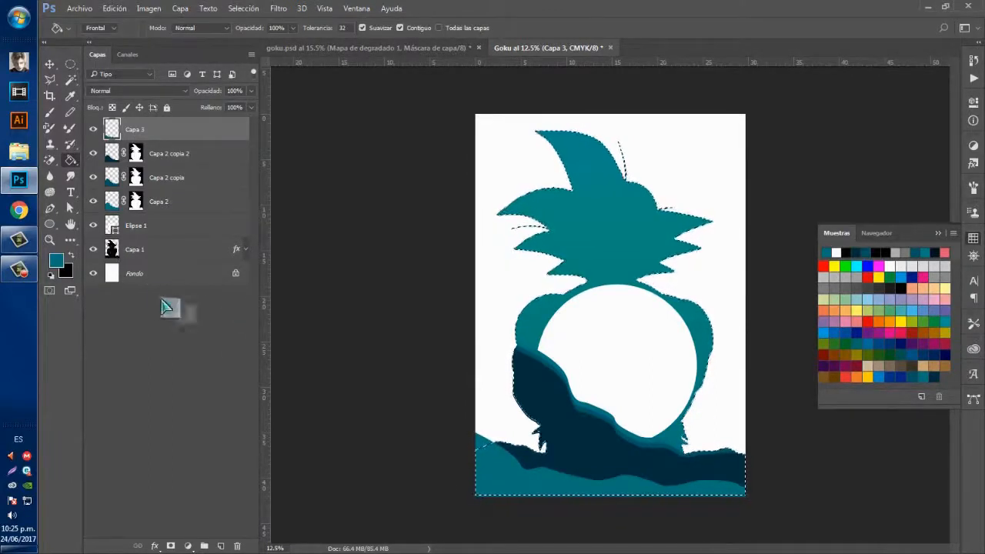
key(ctrl+d)
key(v)
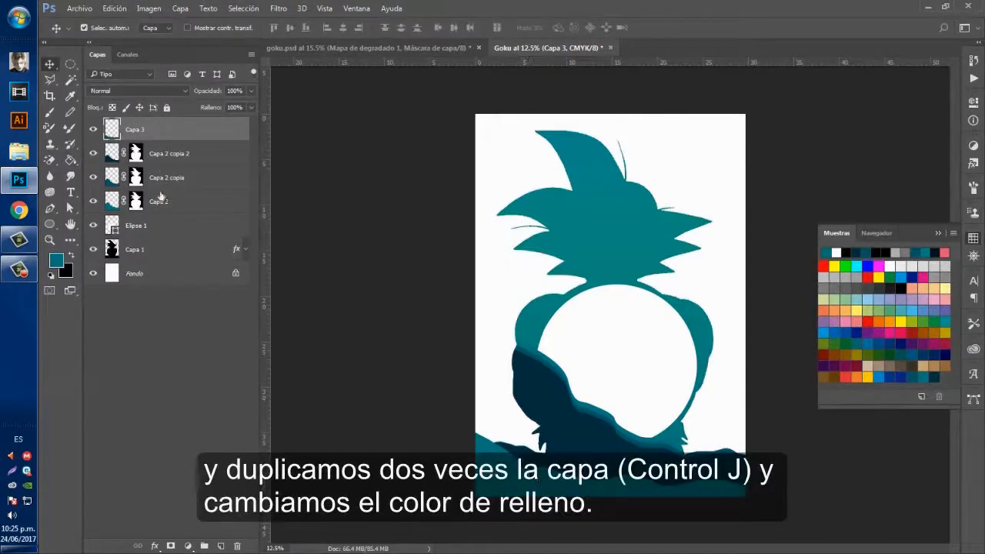
key(ctrl+j)
key(ctrl+j)
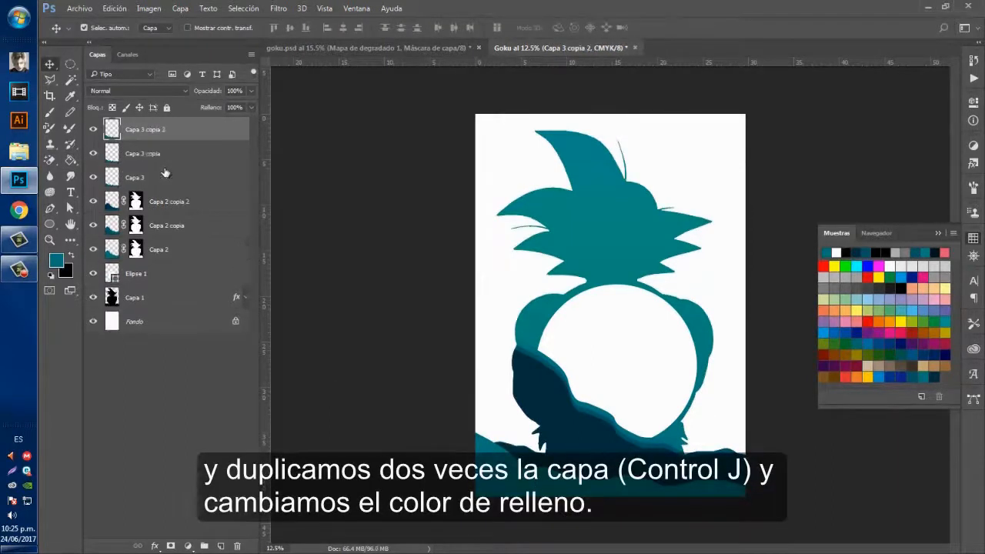
Select the outline of Capa 3's hill shape and fill it with white.
click(163, 176)
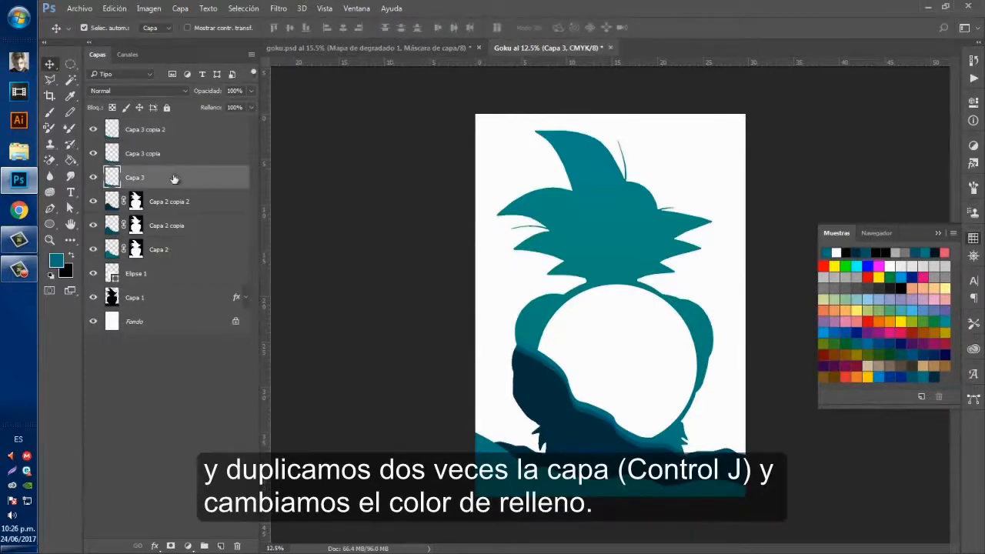
click(164, 153)
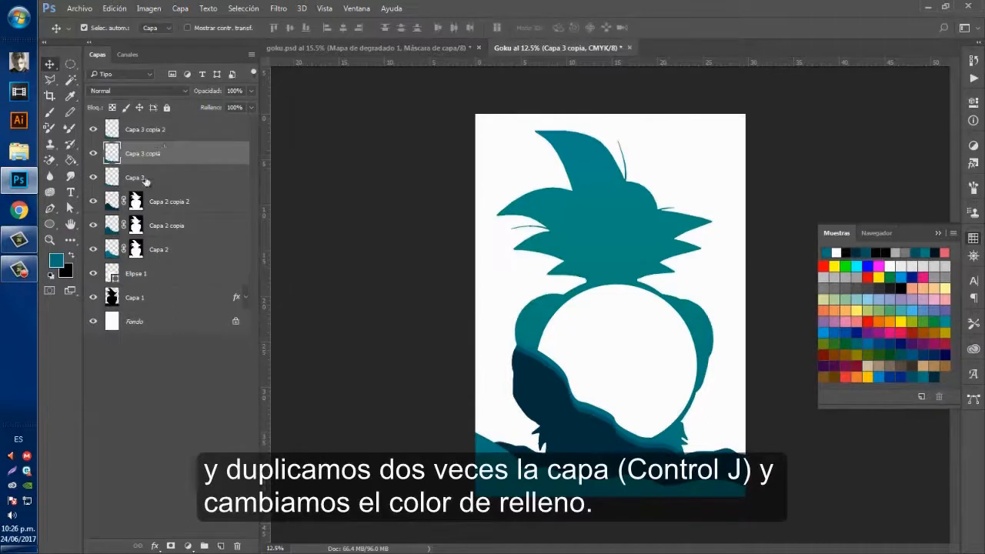
click(156, 186)
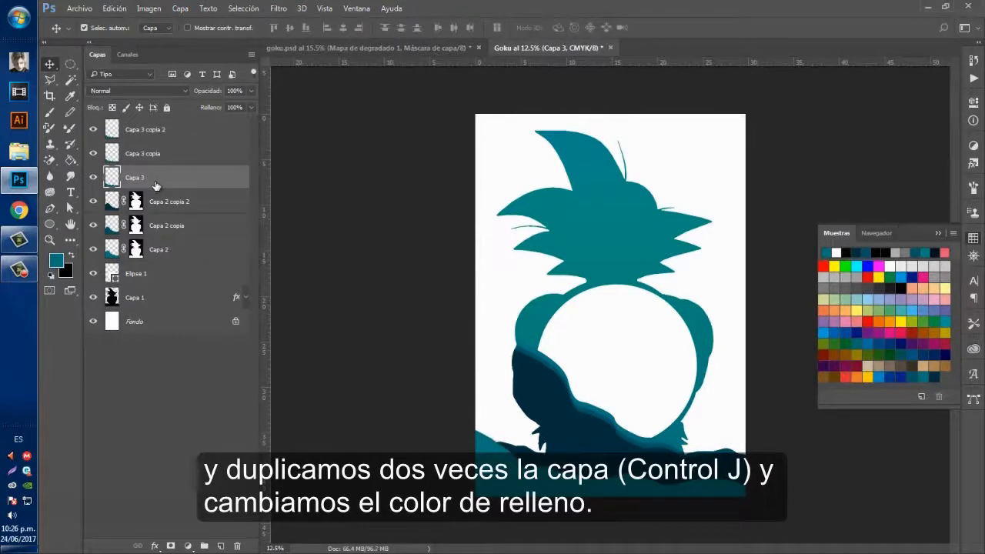
ctrl+click(112, 177)
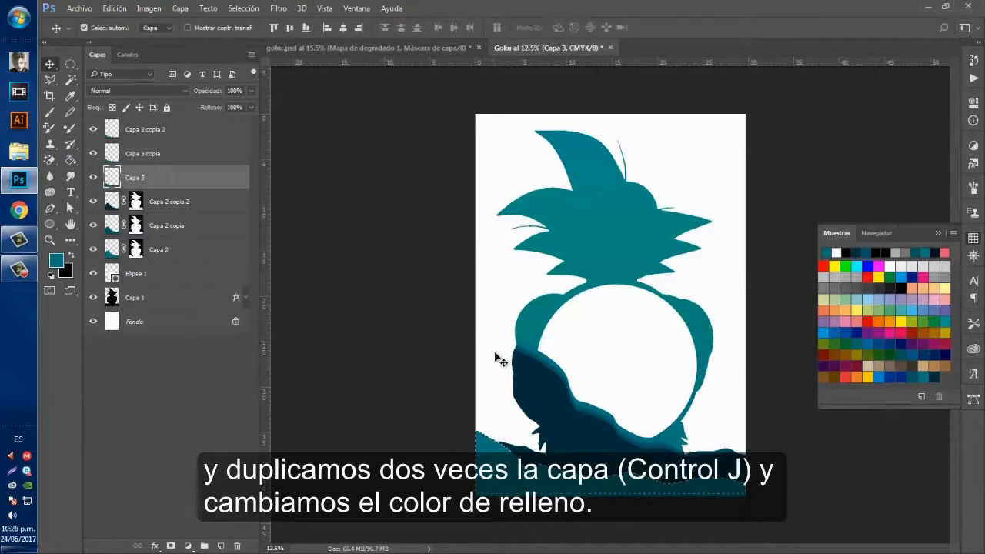
click(836, 253)
key(g)
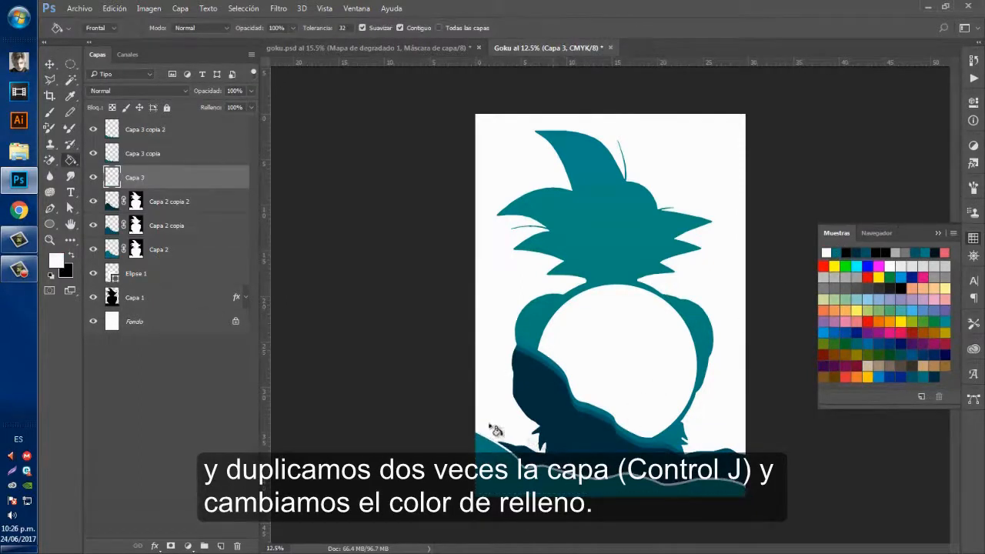
key(v)
click(148, 153)
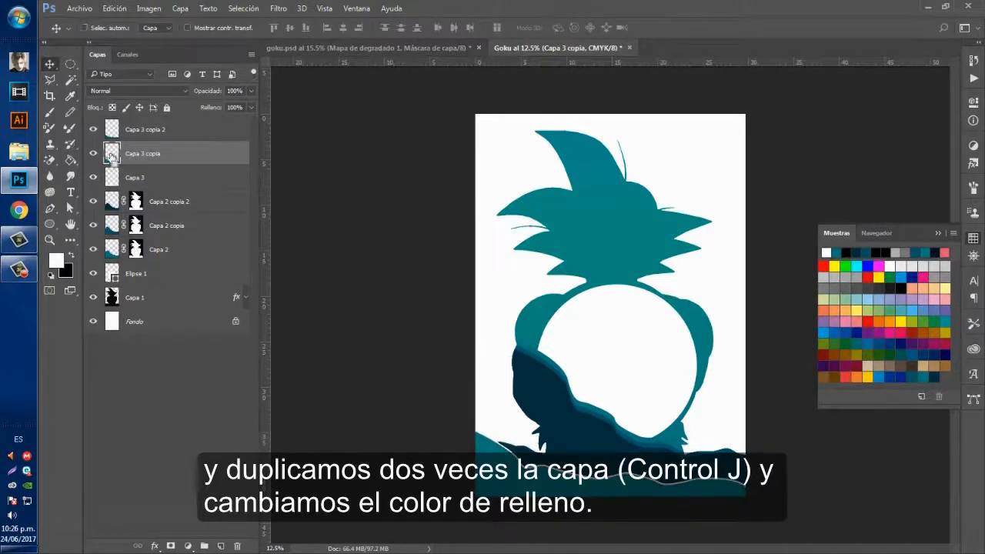
ctrl+click(113, 159)
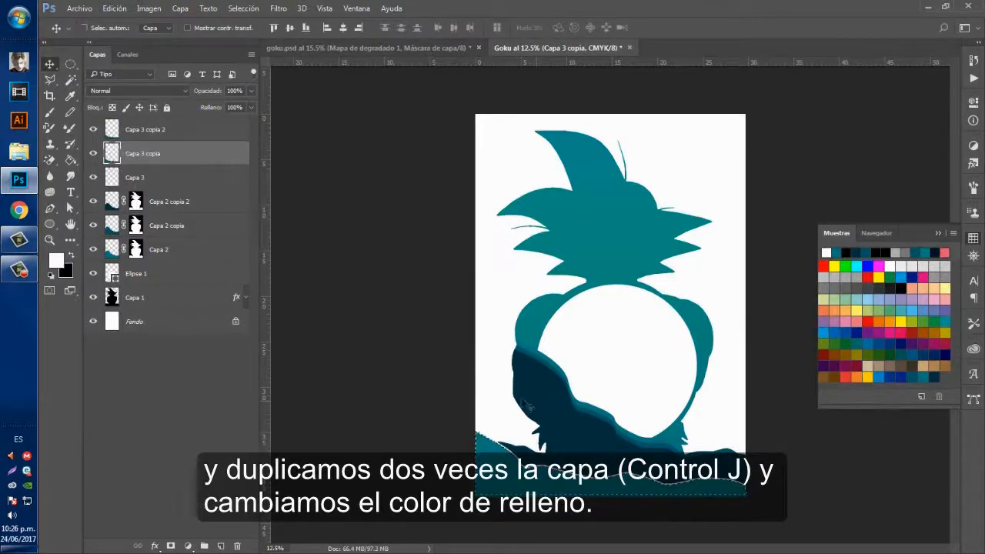
key(ctrl+d)
Select the hill shape of Capa 3 copia 2 and fill it with a darker teal swatch.
click(140, 131)
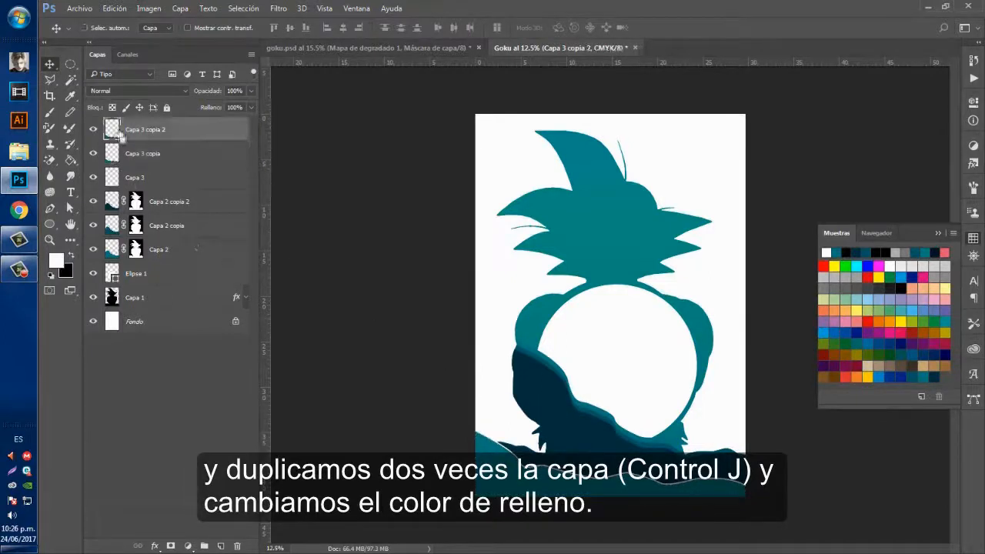
ctrl+click(112, 130)
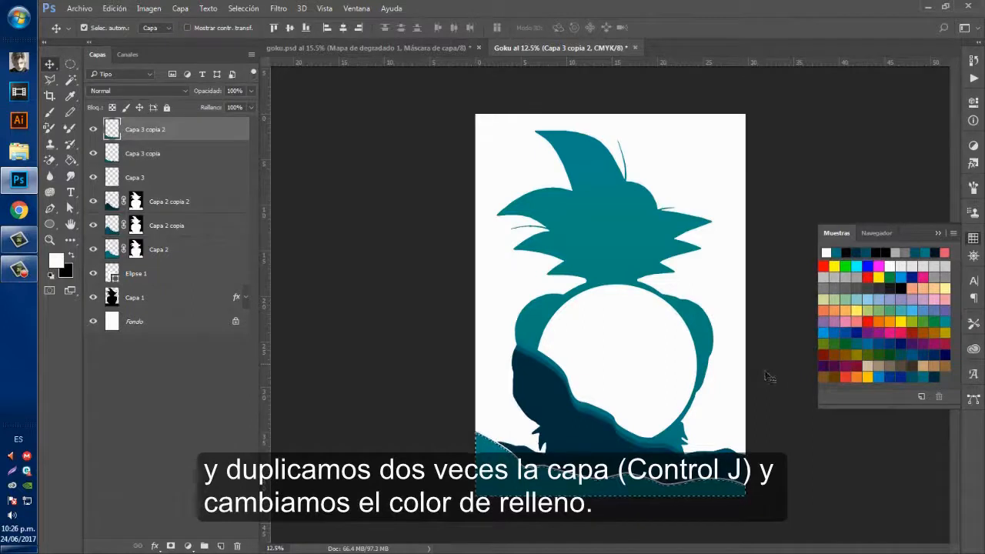
key(g)
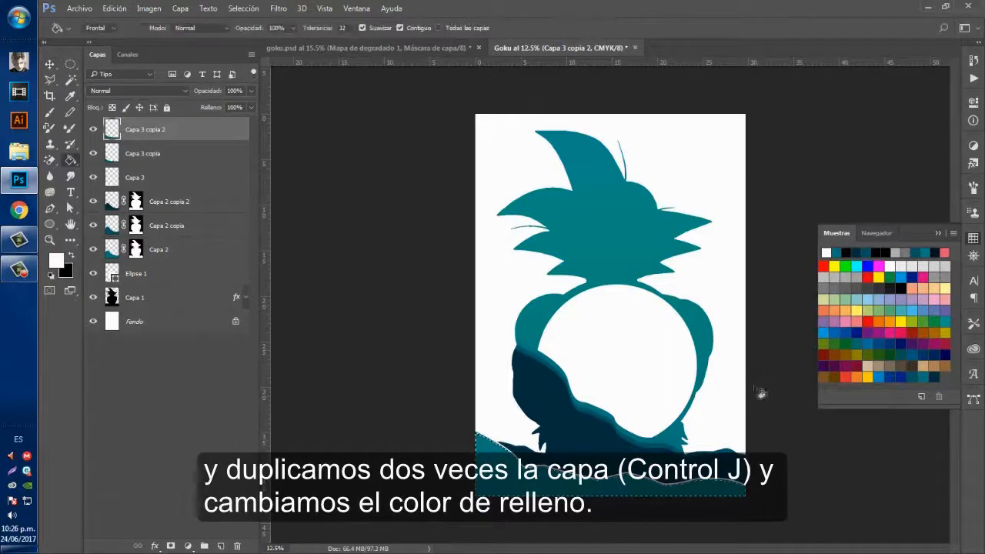
click(917, 373)
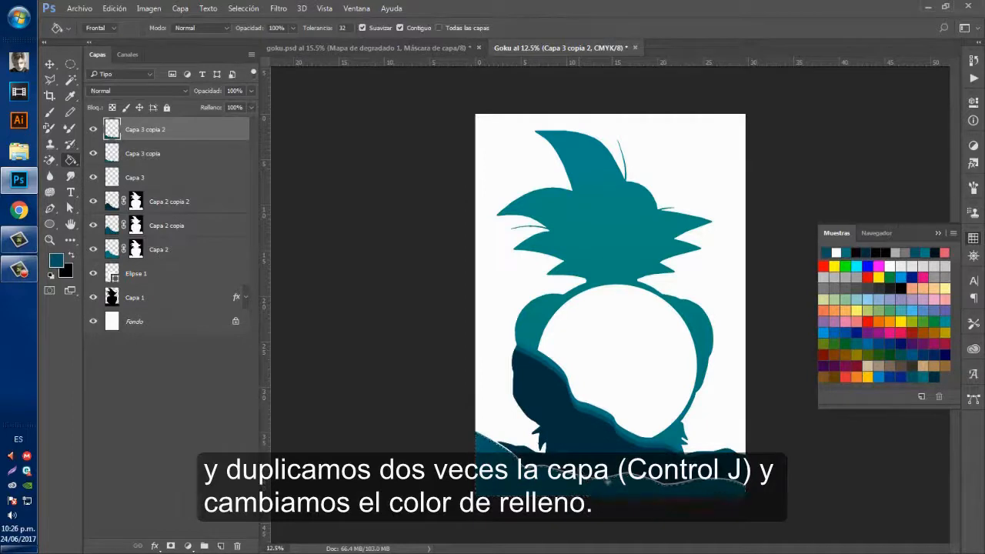
key(v)
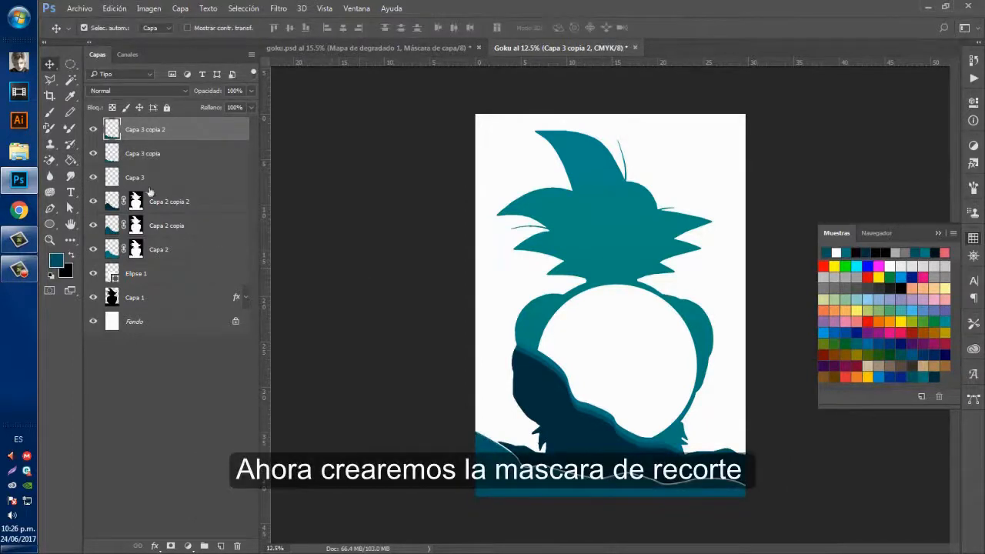
Mask Capa 3 and Capa 3 copia each with the outline of Capa 1's silhouette.
click(152, 178)
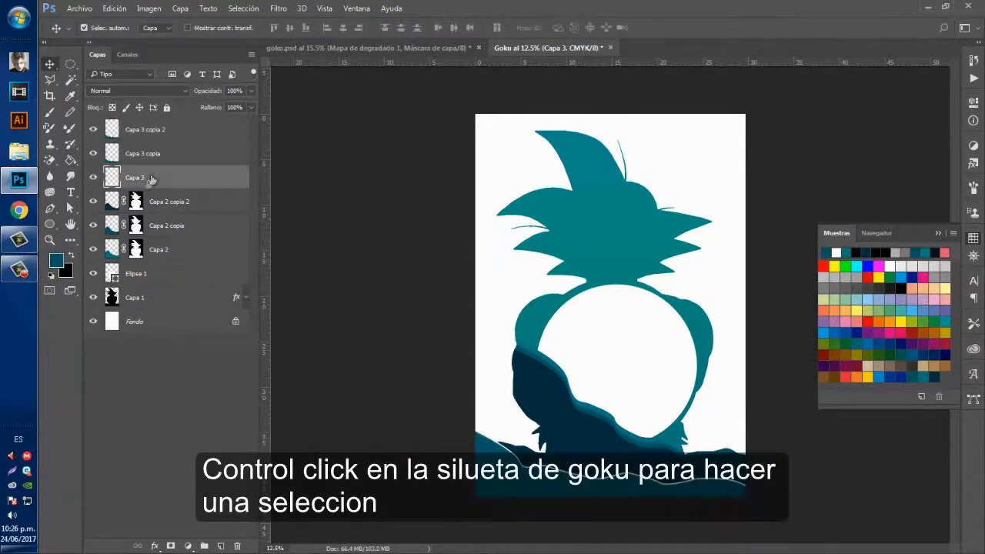
ctrl+click(111, 297)
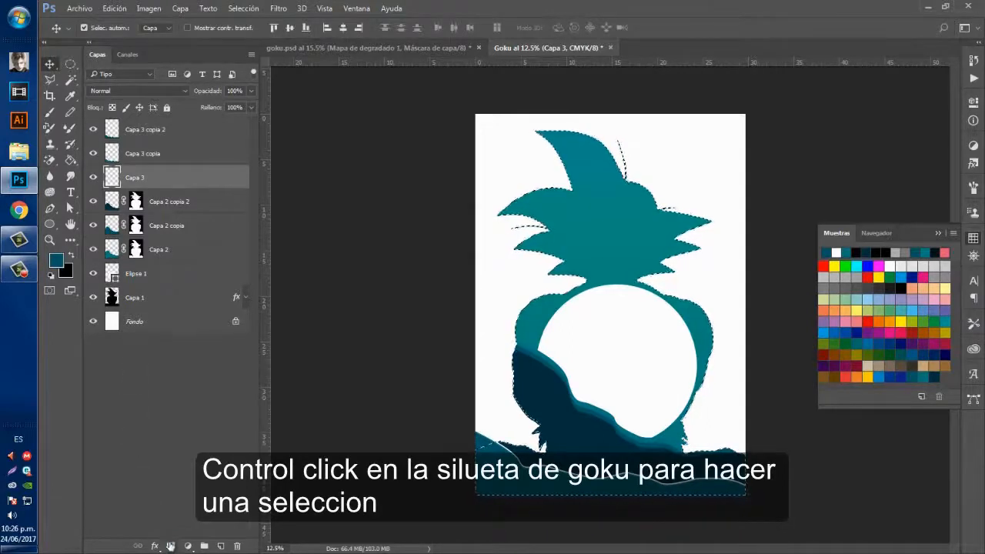
click(170, 546)
click(128, 159)
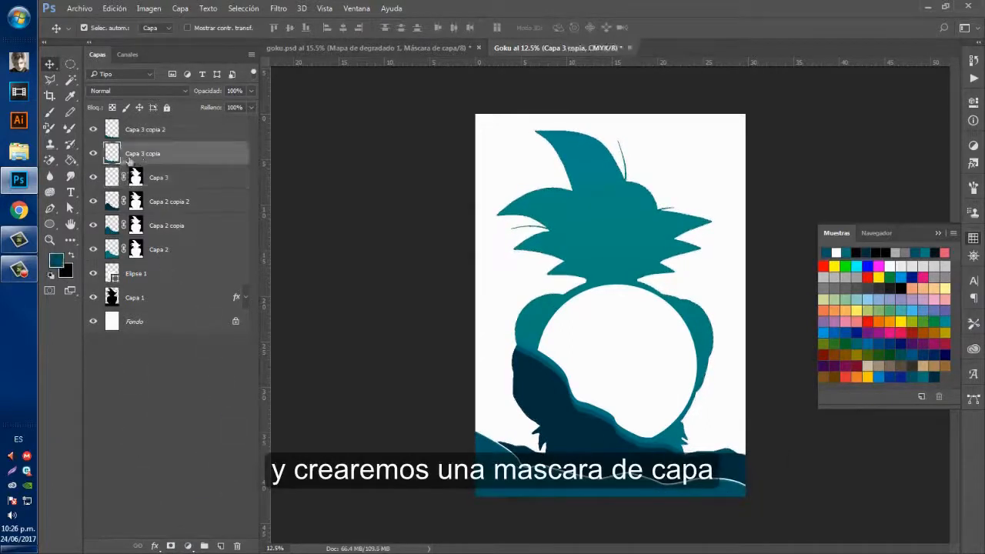
ctrl+click(112, 298)
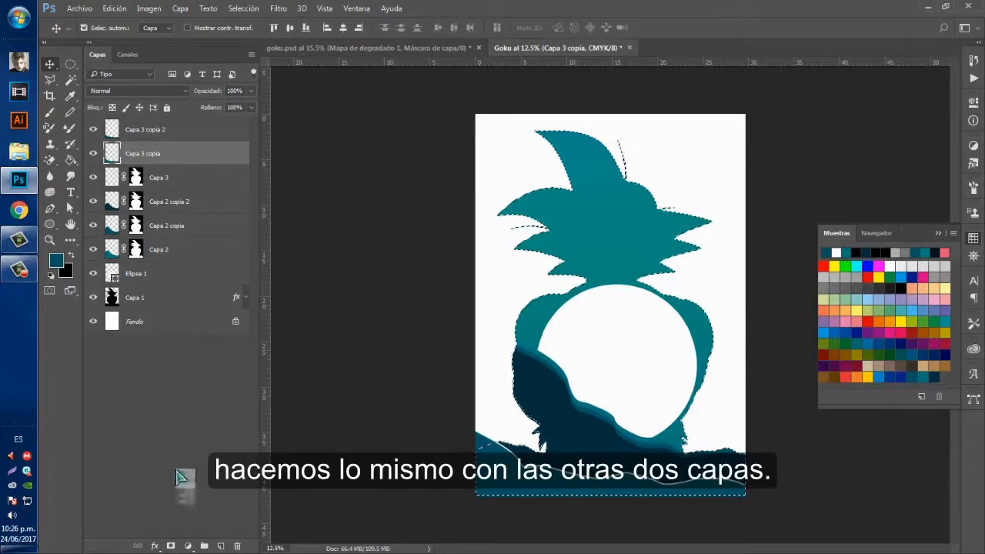
click(171, 545)
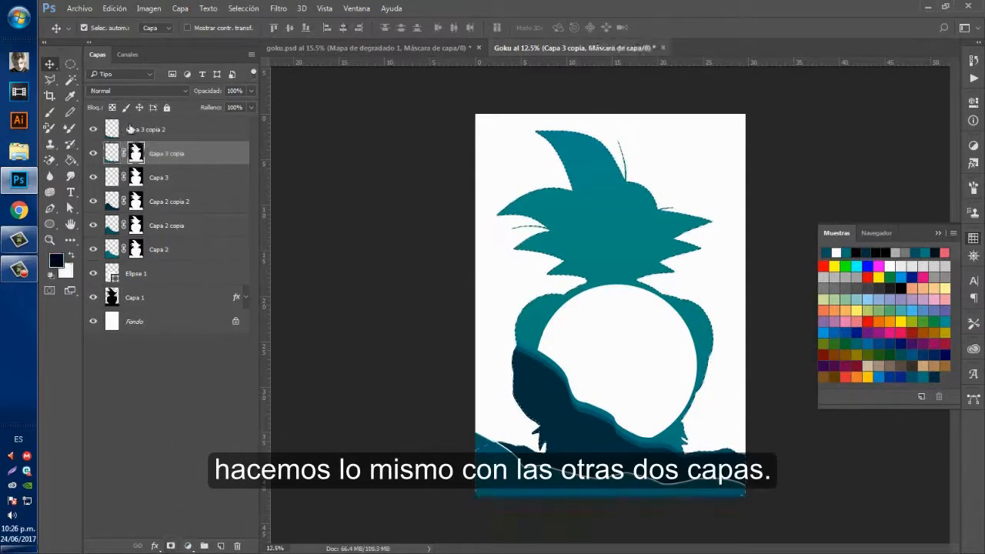
Mask Capa 3 copia 2 with the outline of Capa 1's silhouette and collapse the colour swatches.
click(127, 130)
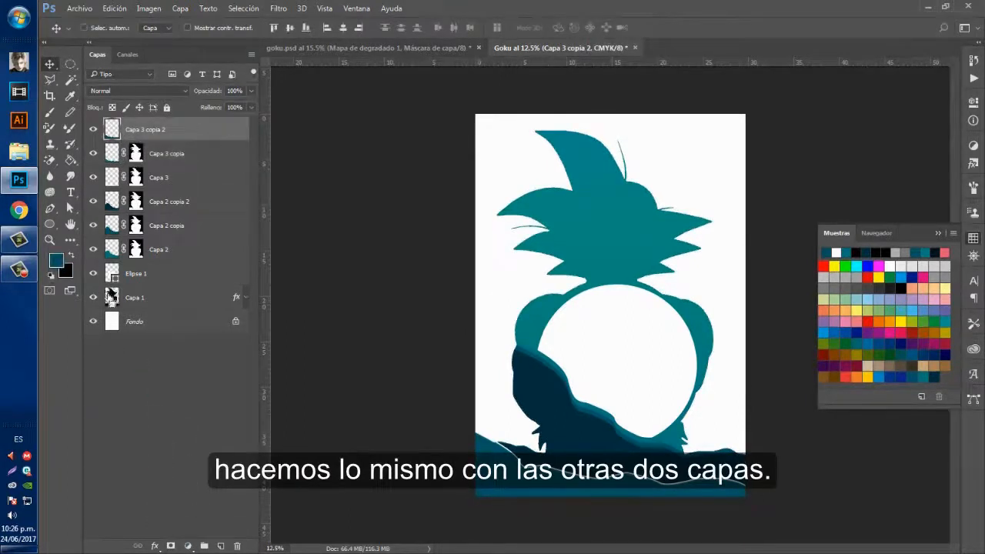
ctrl+click(112, 297)
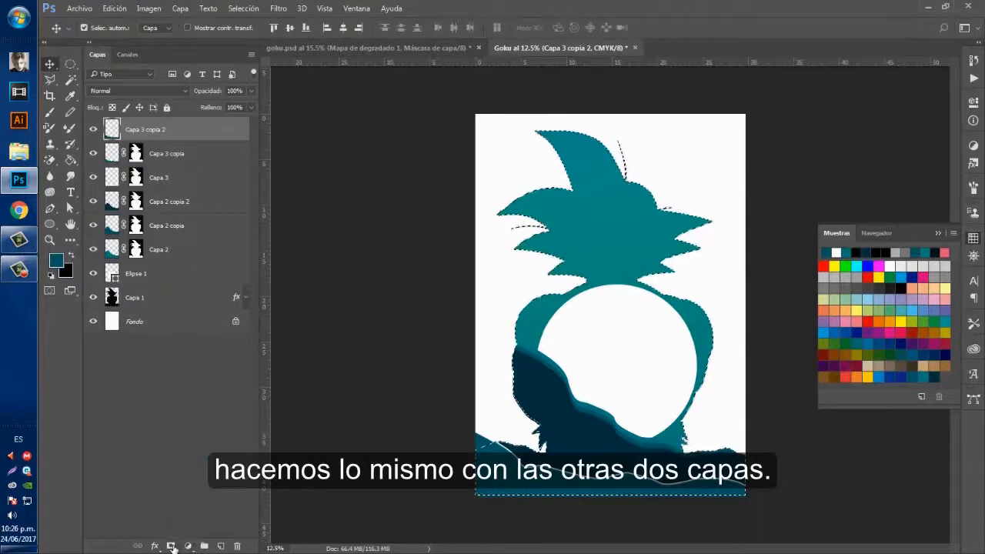
click(170, 546)
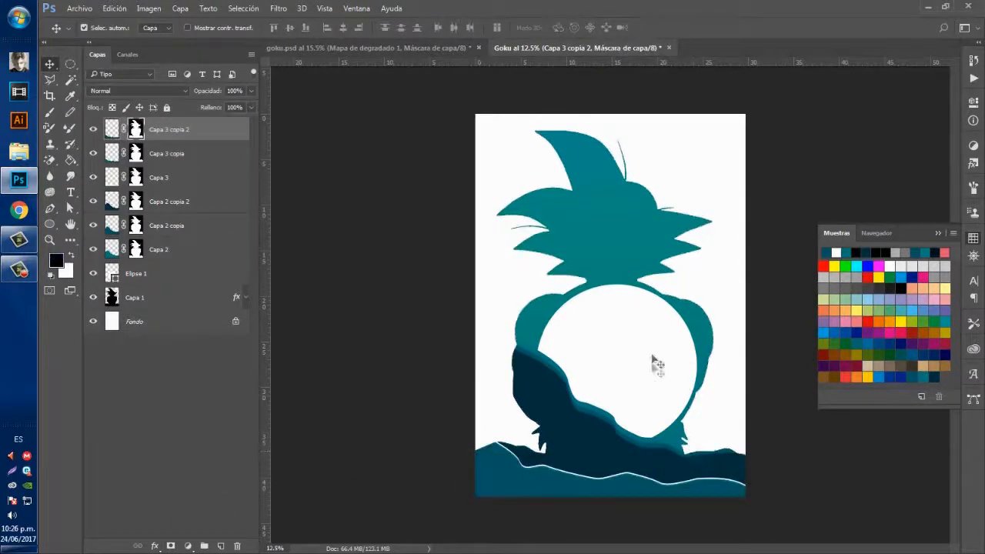
click(939, 234)
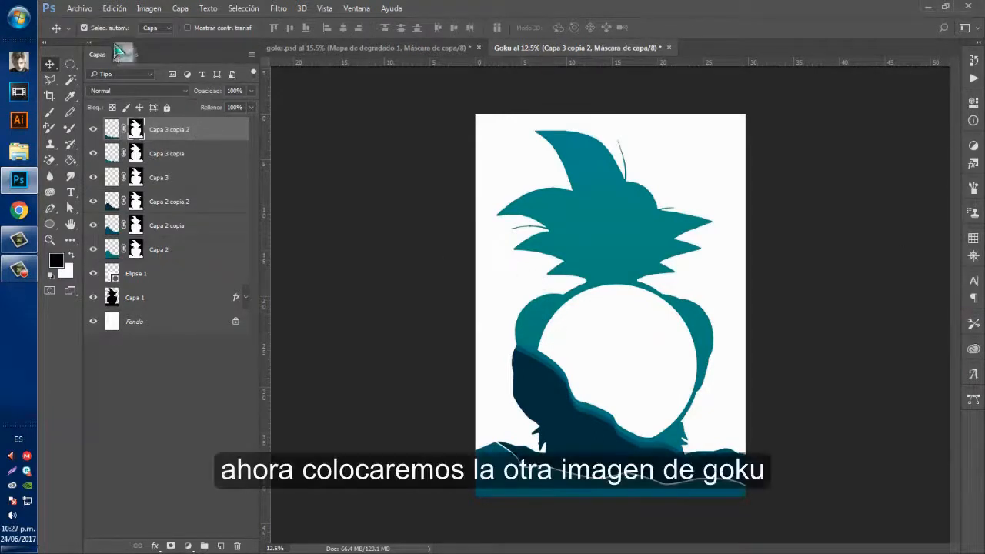
Place the Goku image file 1 from the gokuu folder as an embedded element on the poster at its default size.
click(80, 8)
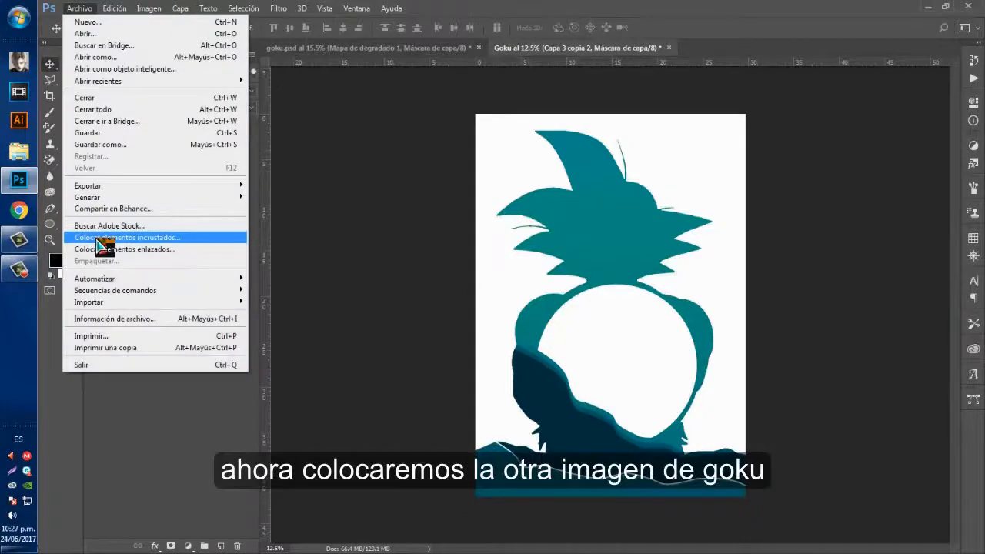
click(106, 243)
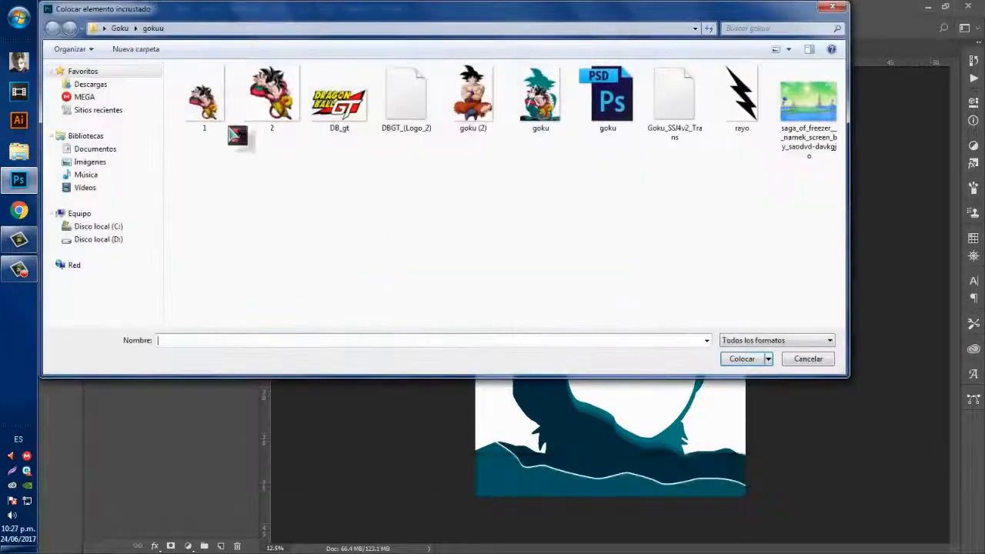
click(230, 130)
click(738, 359)
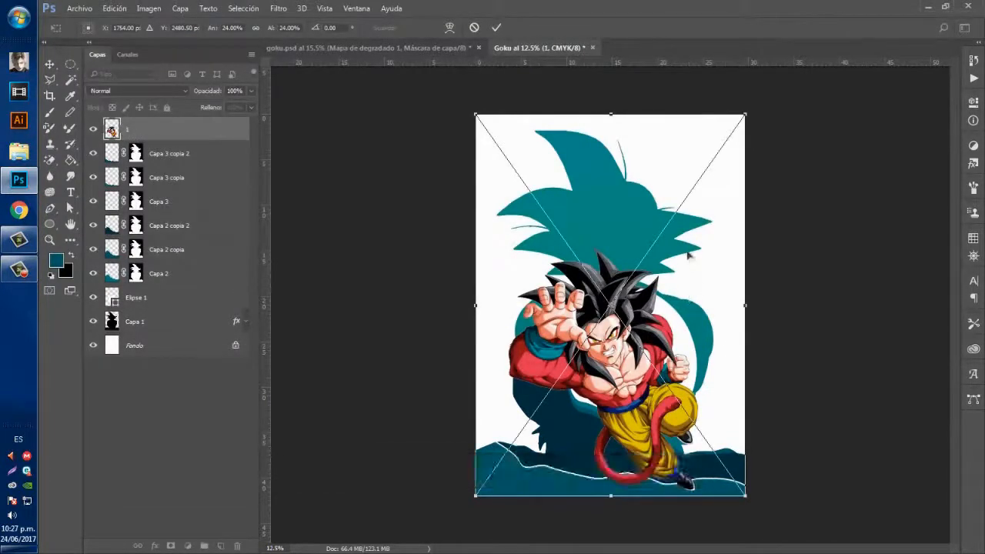
click(497, 27)
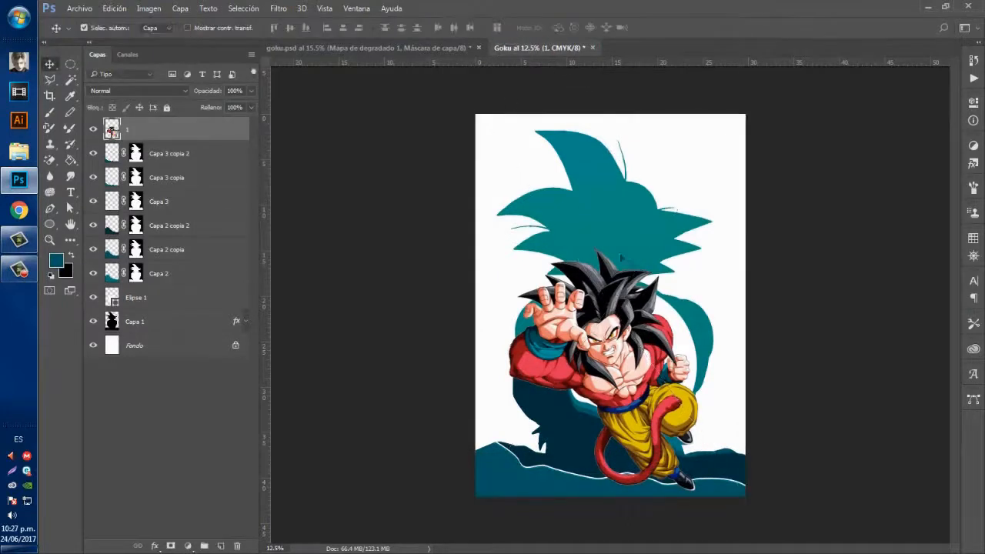
Move the Goku image layer 1 directly below Capa 3 in the layer order and rasterize it.
drag(202, 135, 178, 210)
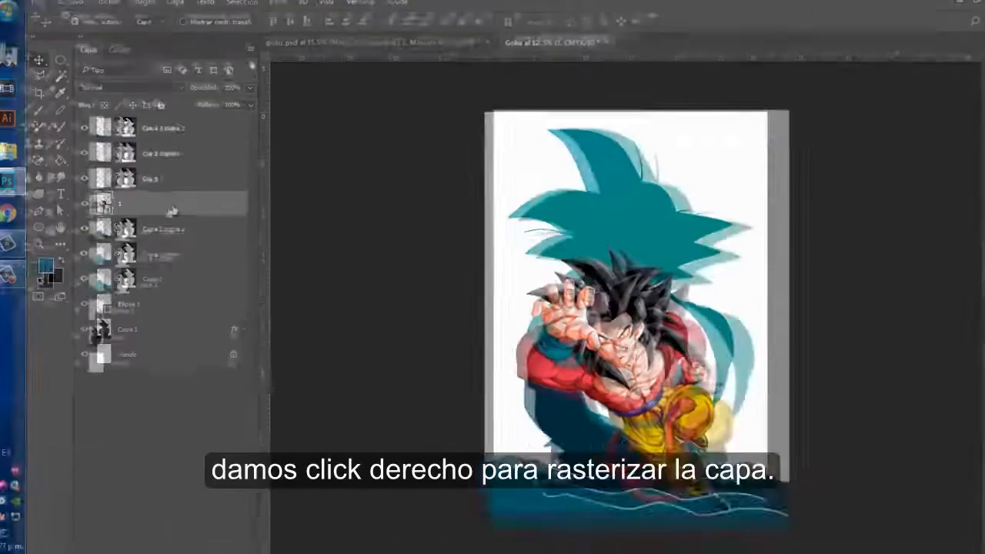
right_click(198, 206)
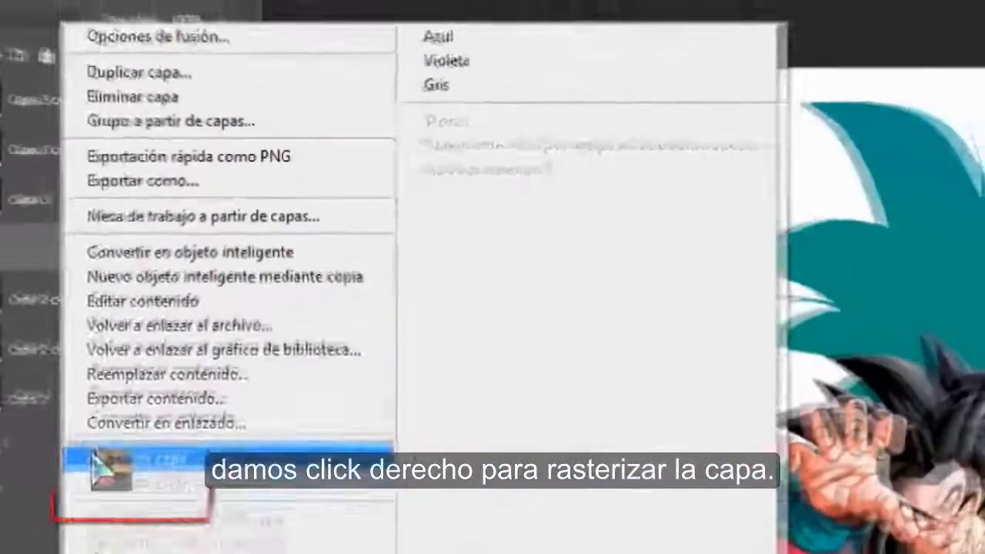
click(77, 506)
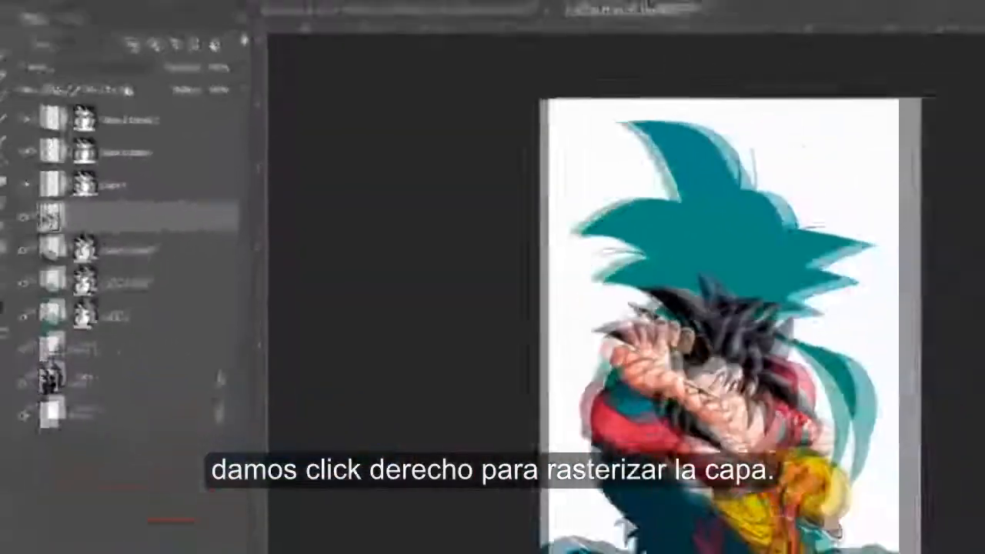
Select the outline of layer 1's Goku, add a new layer directly beneath it and fill the selection with white at 100% opacity.
ctrl+click(112, 202)
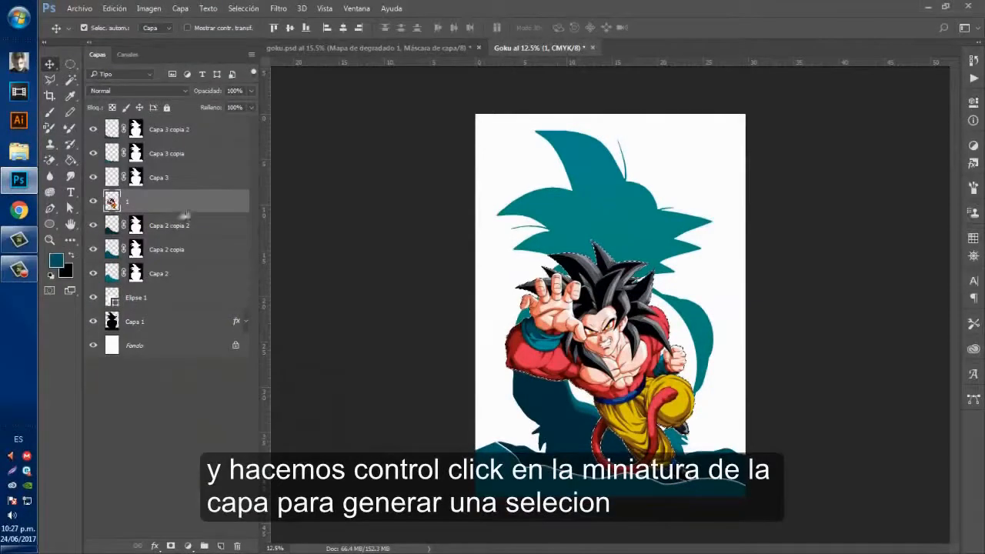
ctrl+click(222, 544)
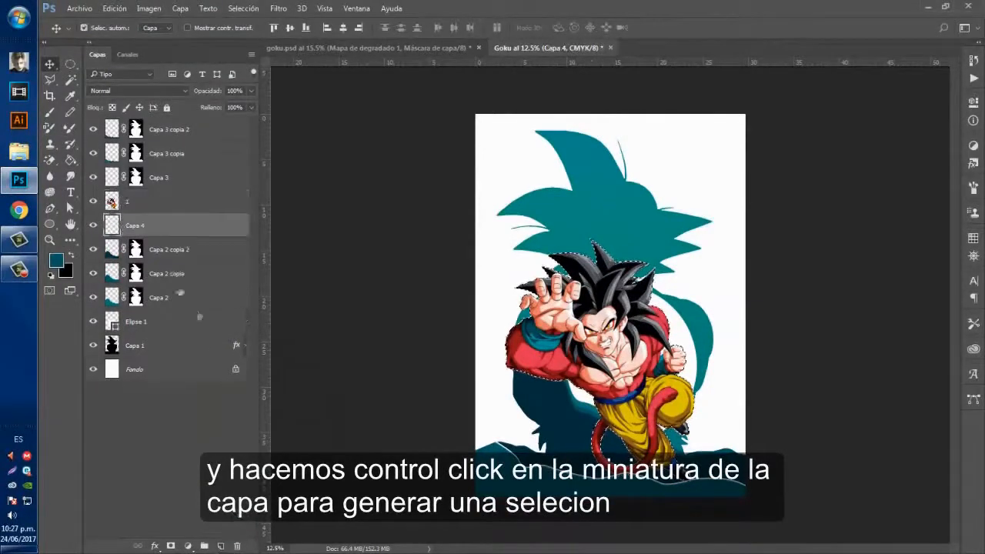
click(114, 8)
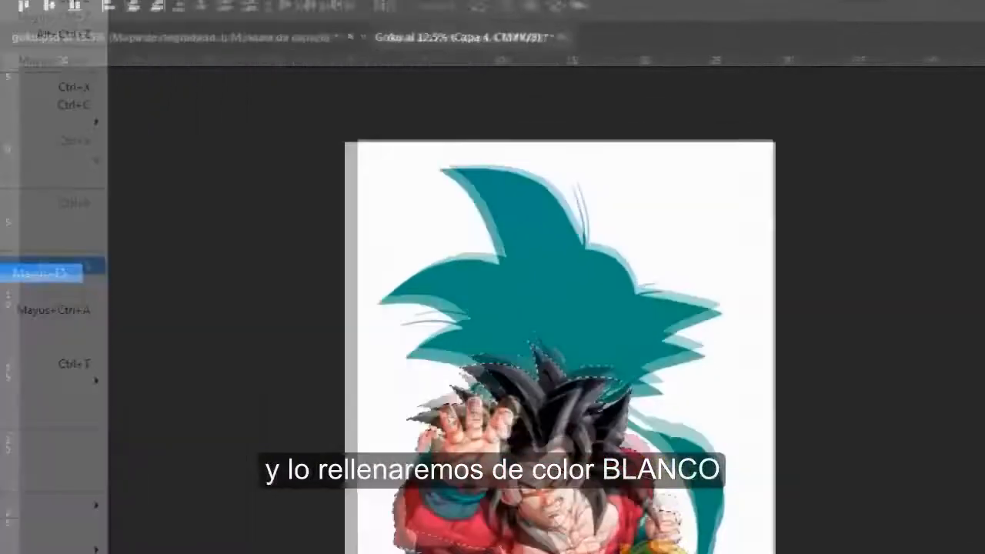
click(126, 196)
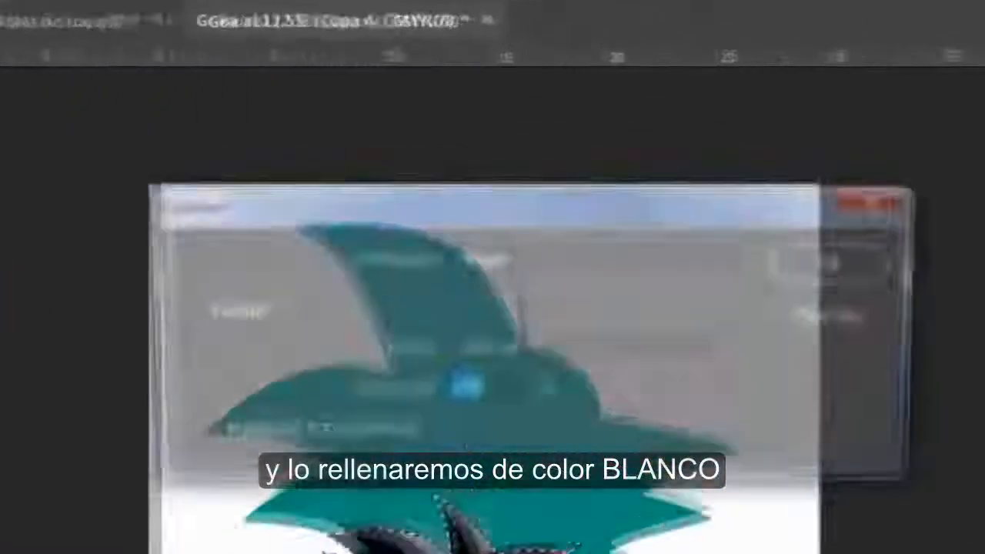
click(519, 284)
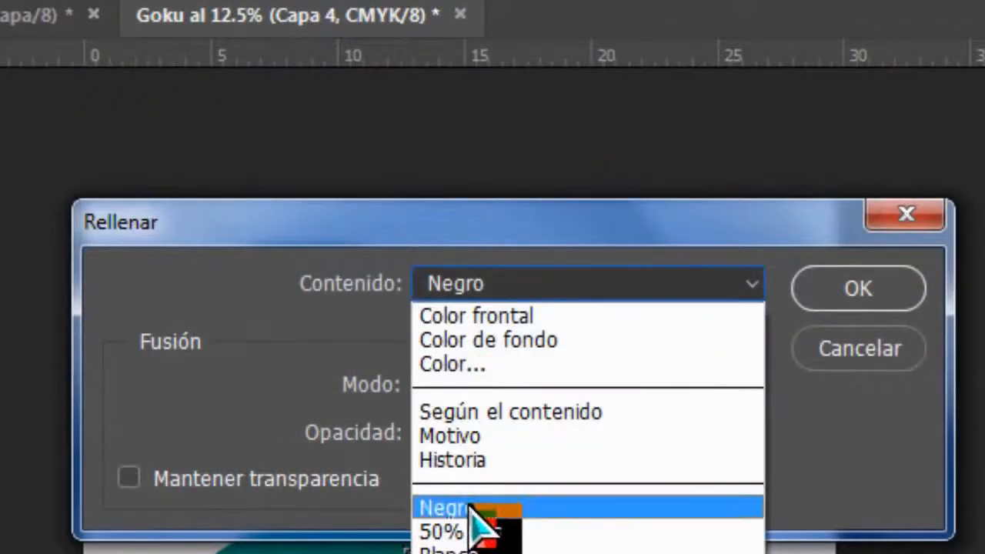
click(454, 548)
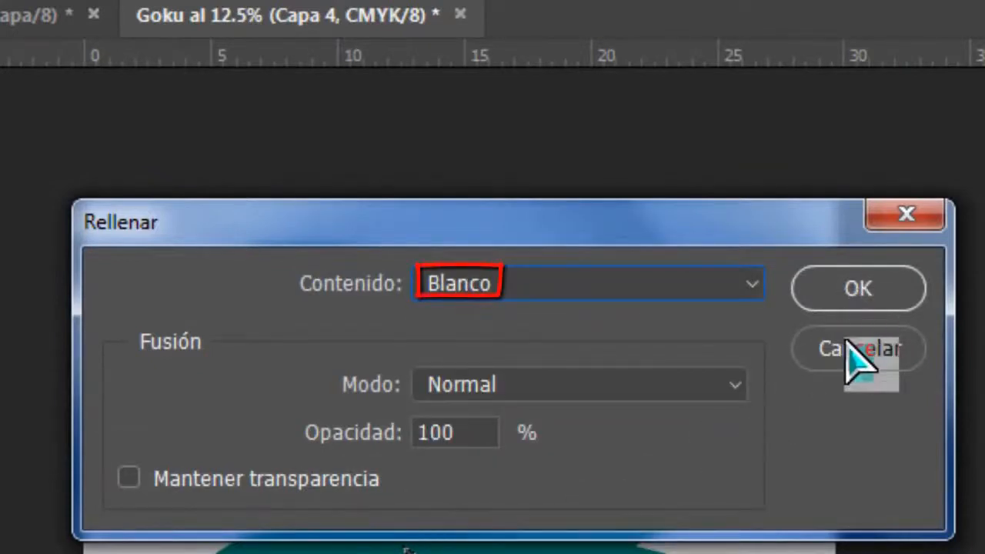
click(860, 300)
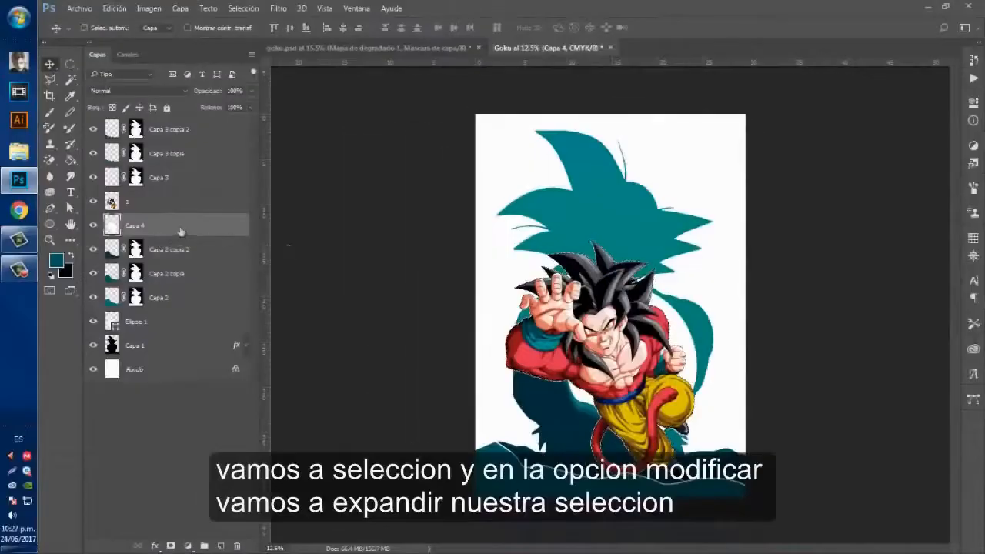
Select the white shape on Capa 4 and expand the selection by 8 pixels.
ctrl+click(114, 228)
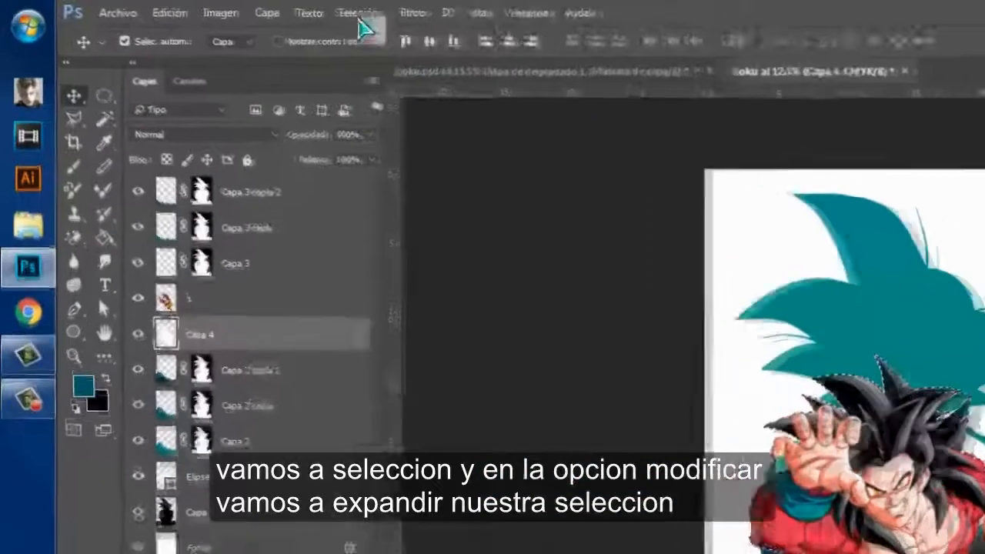
click(243, 8)
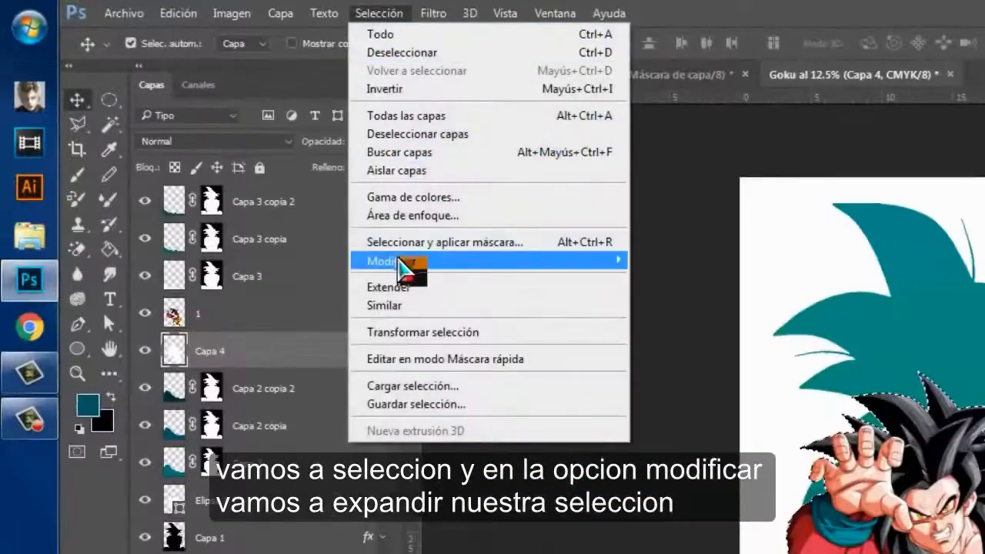
mouse_move(404, 265)
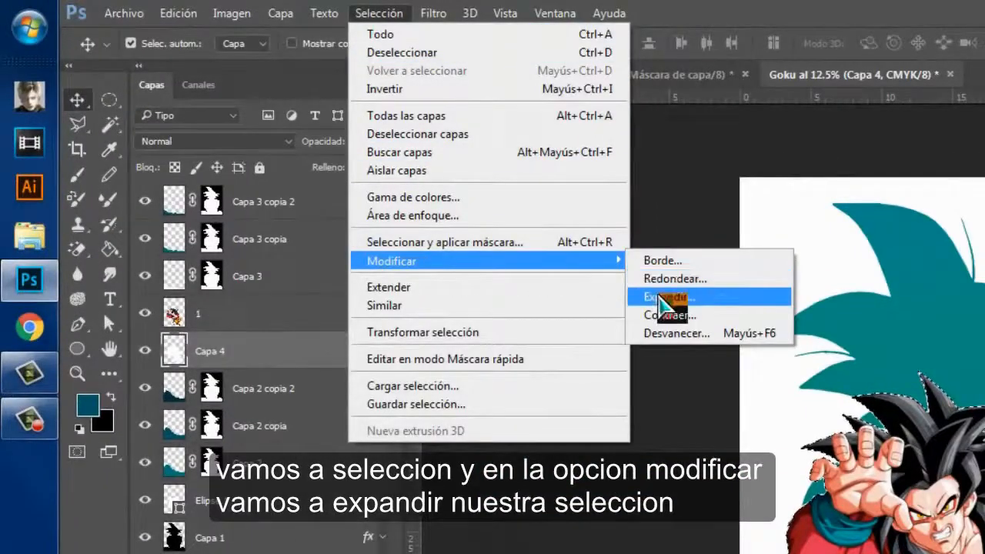
click(661, 297)
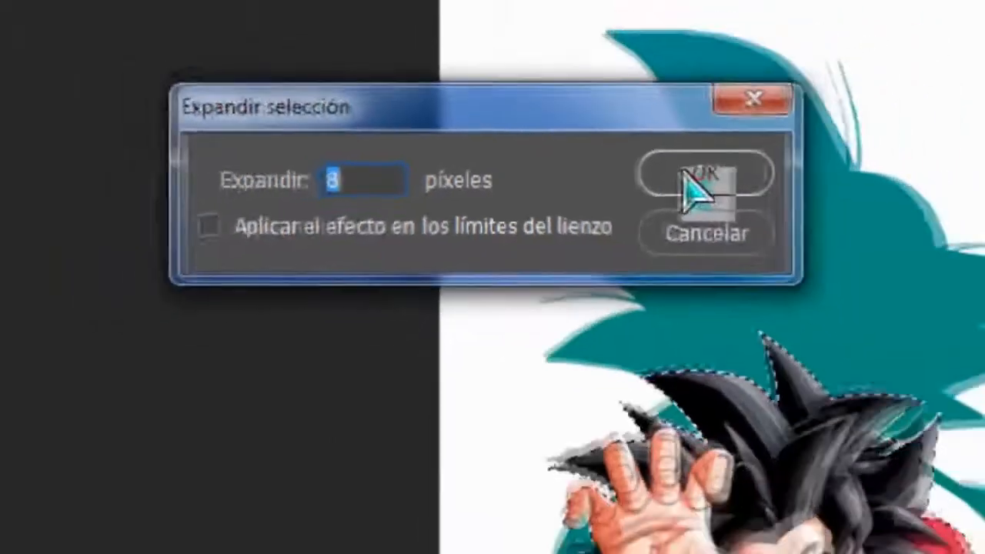
click(764, 171)
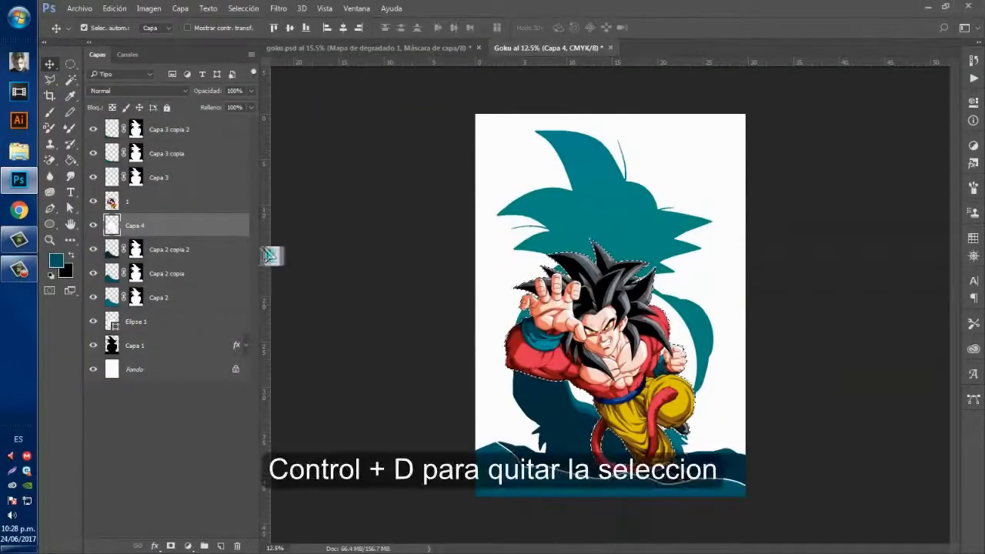
Fill the expanded selection on Capa 4 with the teal foreground colour using the Paint Bucket and clear the selection.
key(g)
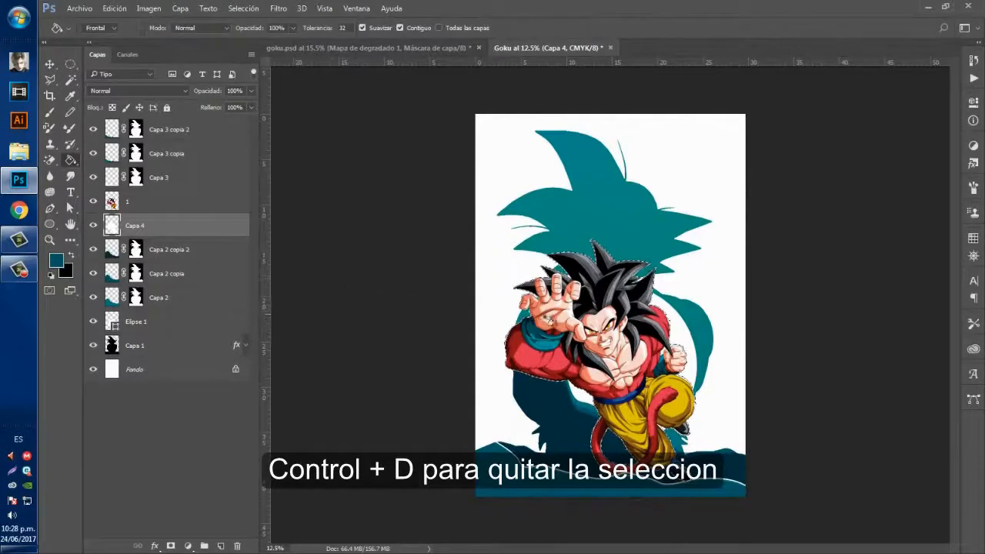
click(551, 317)
key(ctrl+d)
key(v)
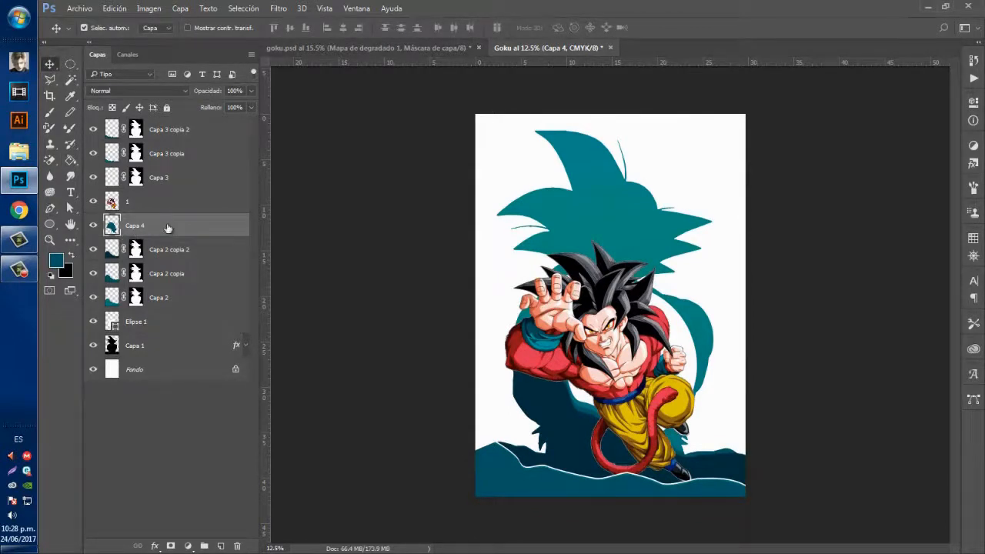
double_click(167, 227)
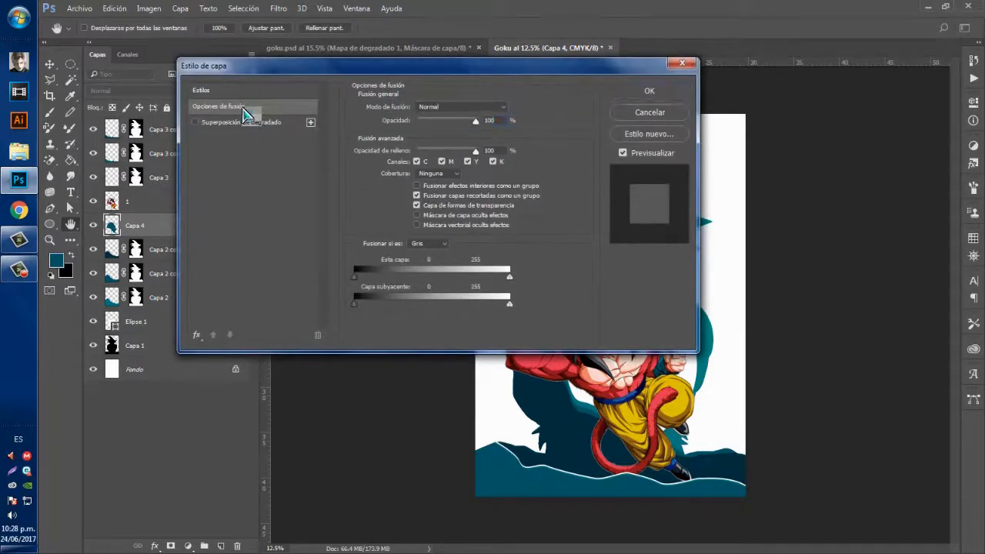
click(649, 90)
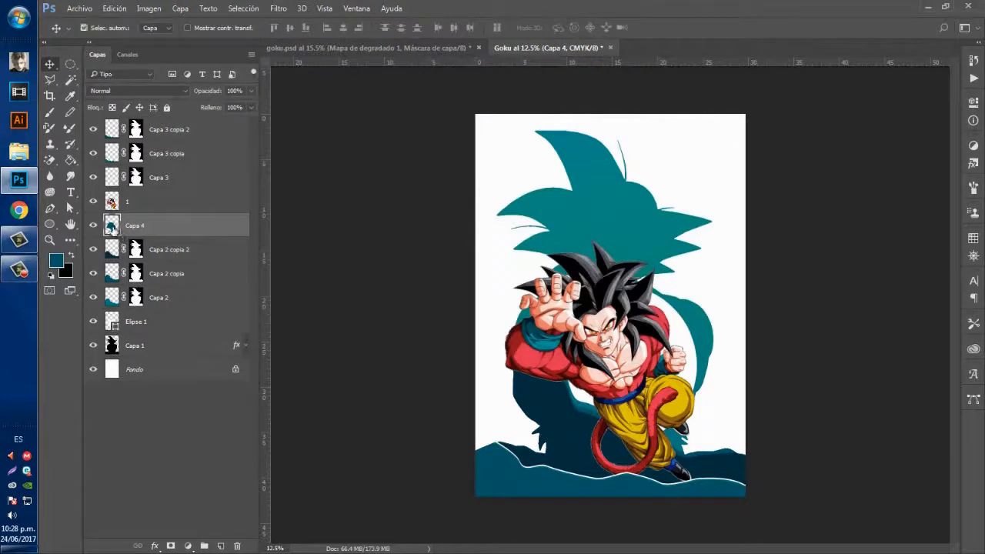
Scale Capa 4's silhouette up from its centre to about 102.8% in width and height.
key(ctrl+t)
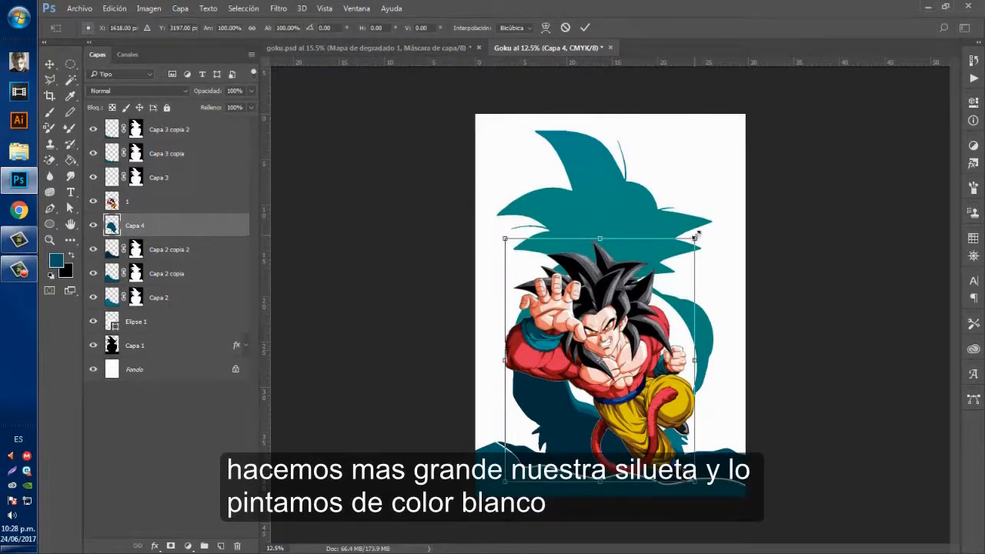
drag(695, 237, 698, 232)
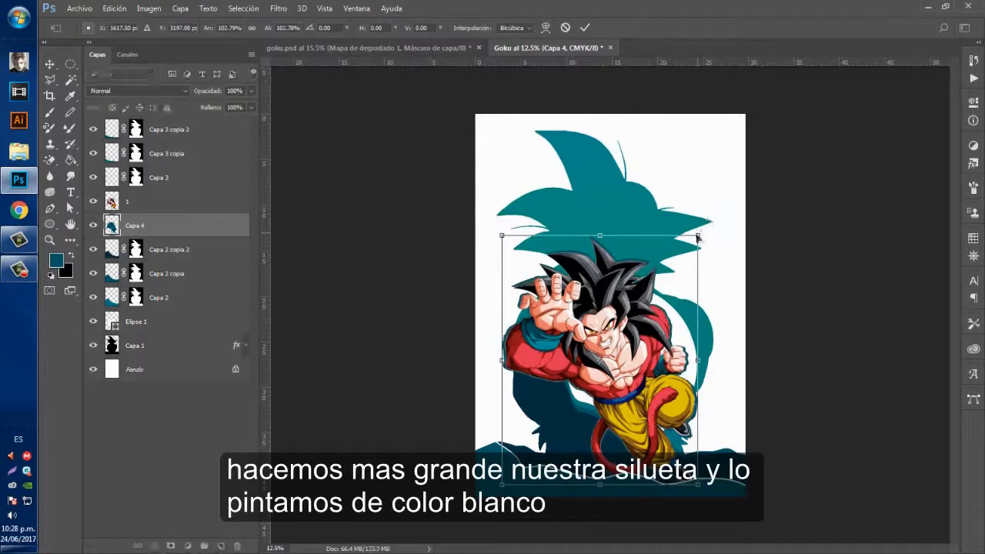
key(Return)
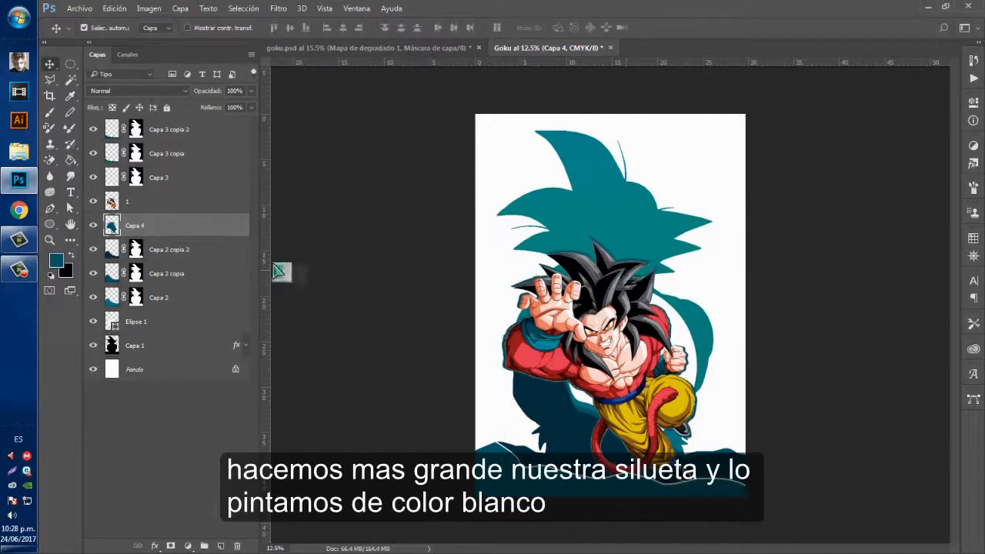
Select the enlarged silhouette on Capa 4, fill it with white using the Paint Bucket and clear the selection.
ctrl+click(111, 226)
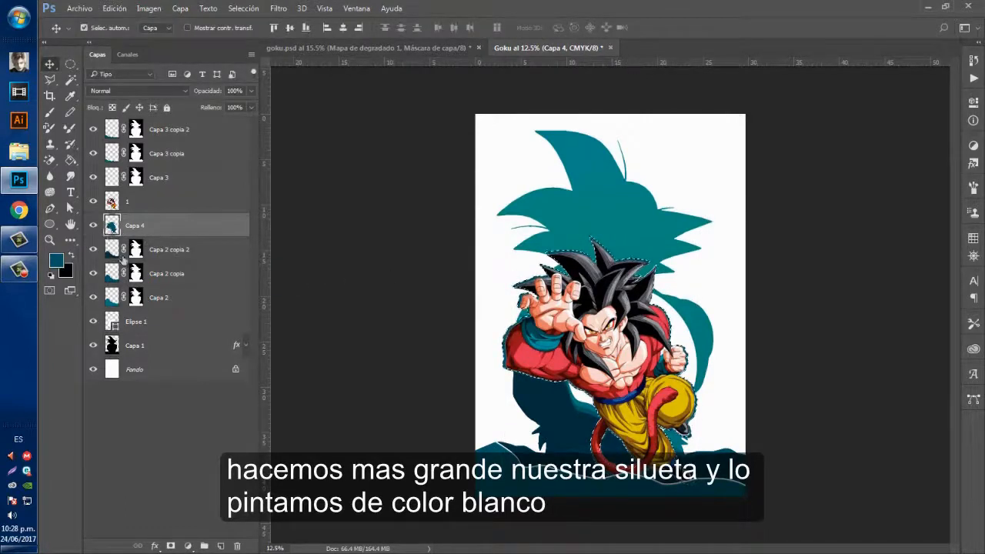
key(d)
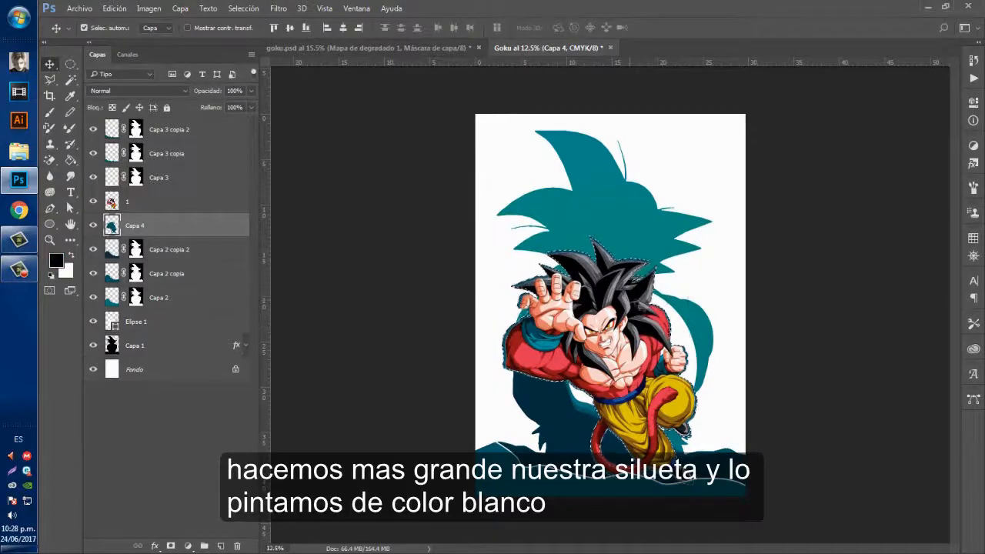
key(x)
key(g)
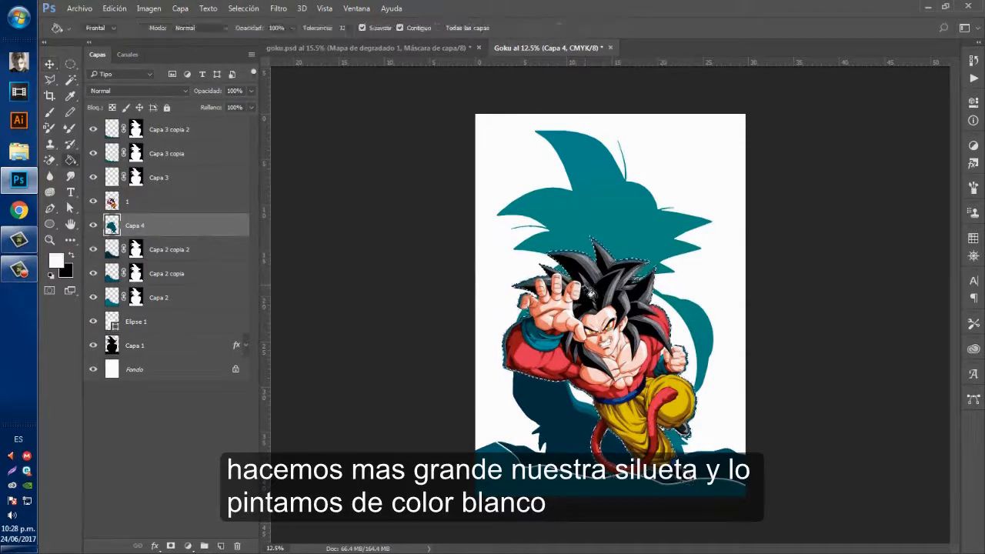
click(589, 294)
key(ctrl+d)
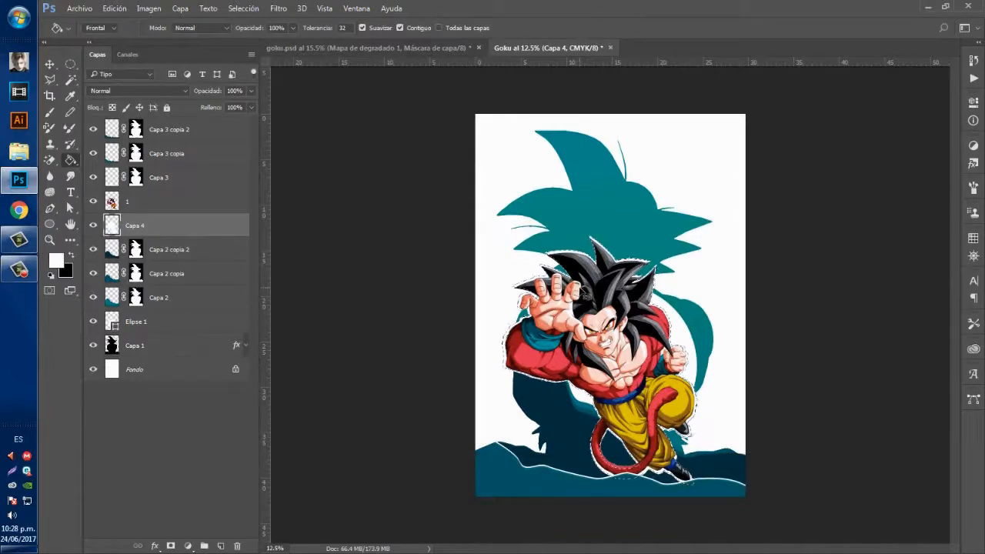
key(v)
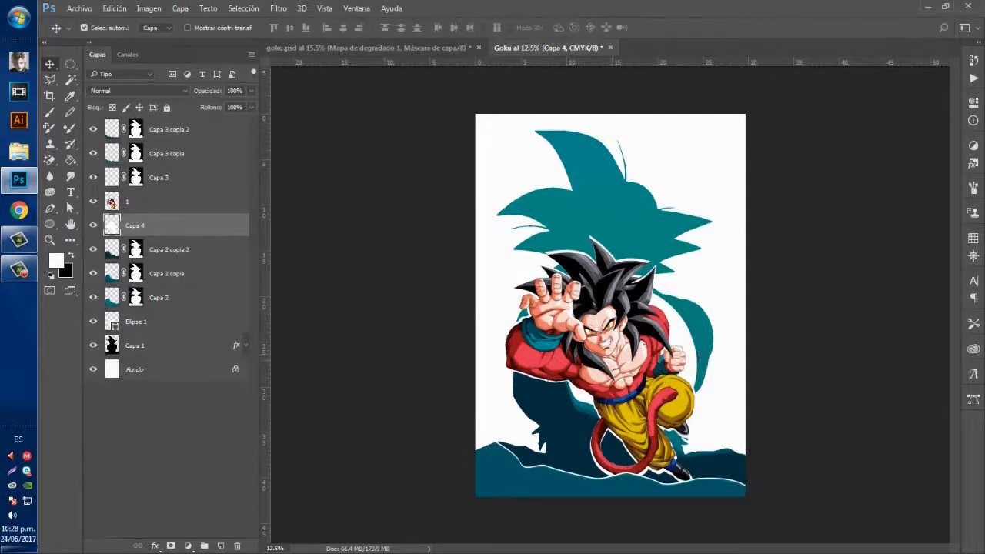
Draw a white circle of about 432 px over the figure's open palm, directly above layer 1.
click(177, 202)
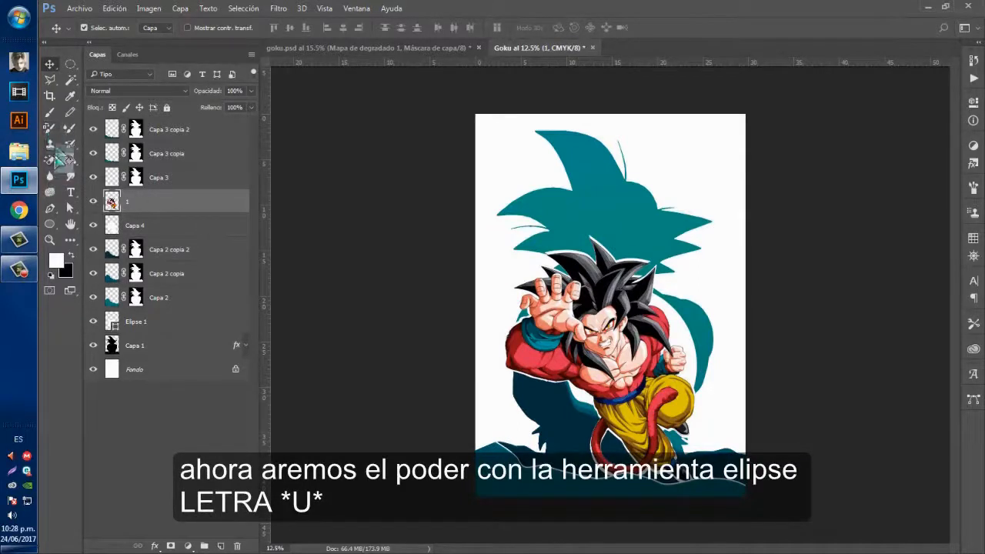
click(49, 224)
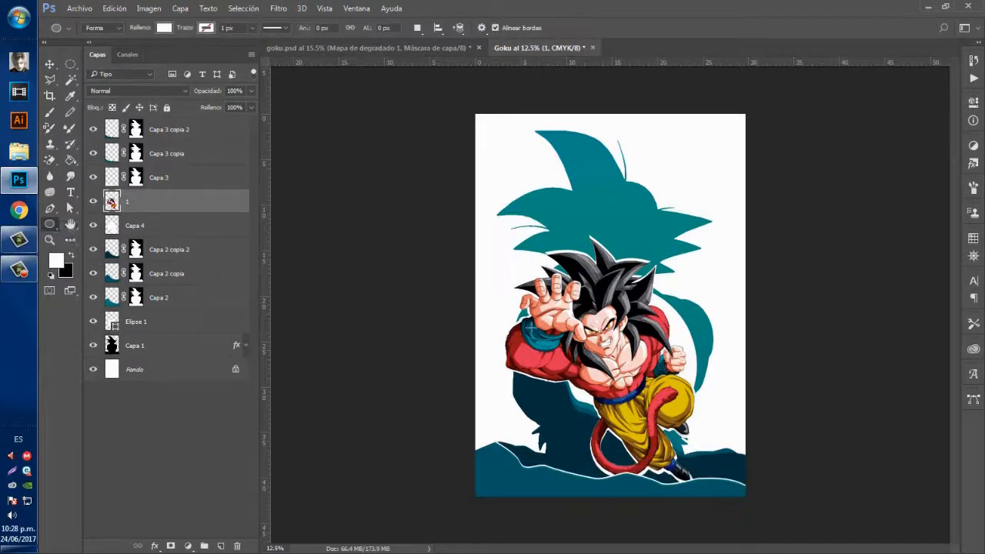
mouse_move(549, 306)
mouse_down()
mouse_move(581, 345)
mouse_move(547, 317)
mouse_up()
key(v)
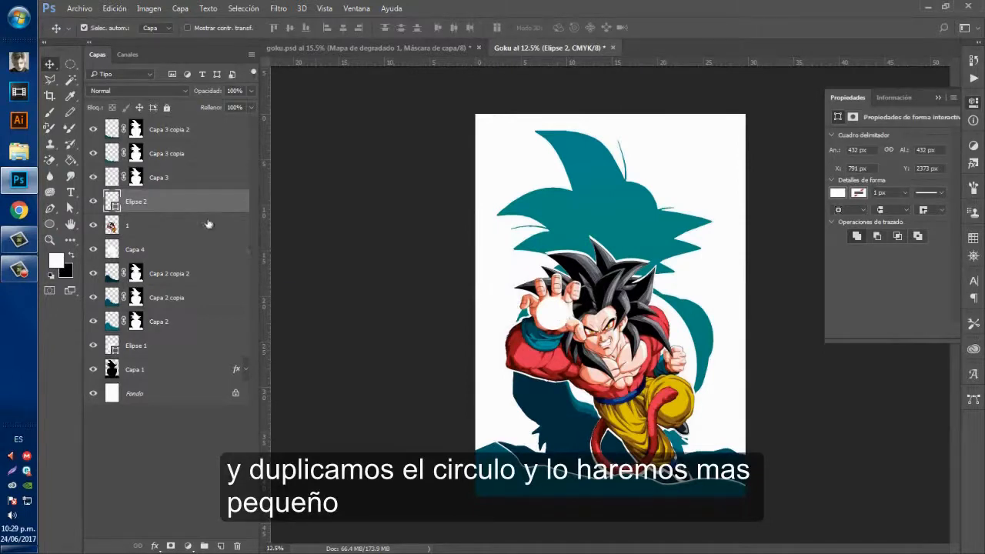
Duplicate the palm circle and scale the copy down from its centre to about 77.78%.
key(ctrl+j)
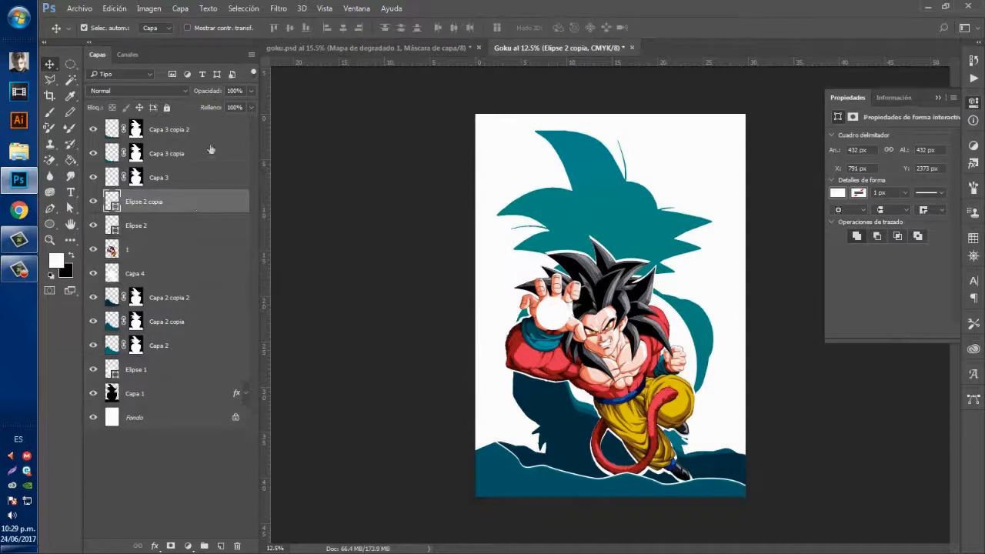
key(ctrl+t)
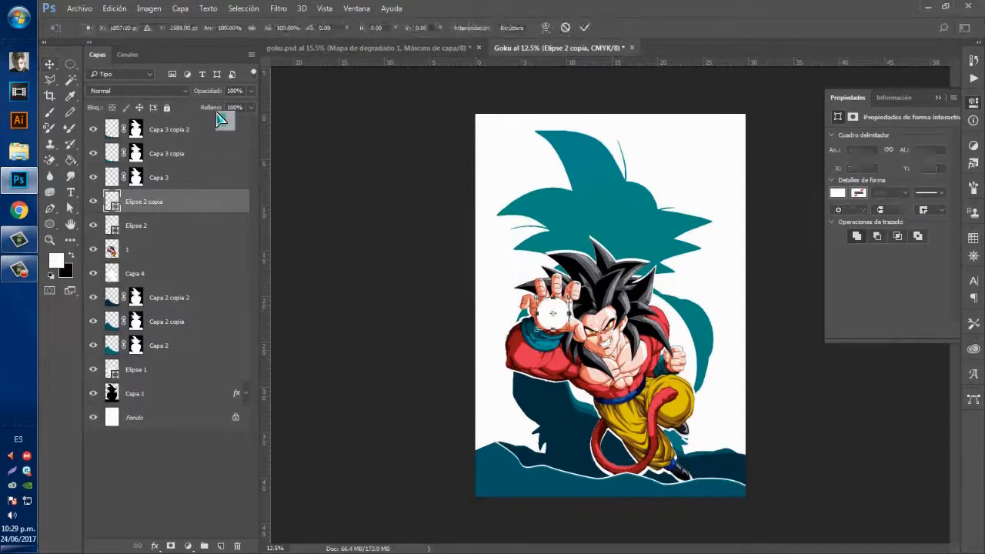
drag(570, 297, 566, 300)
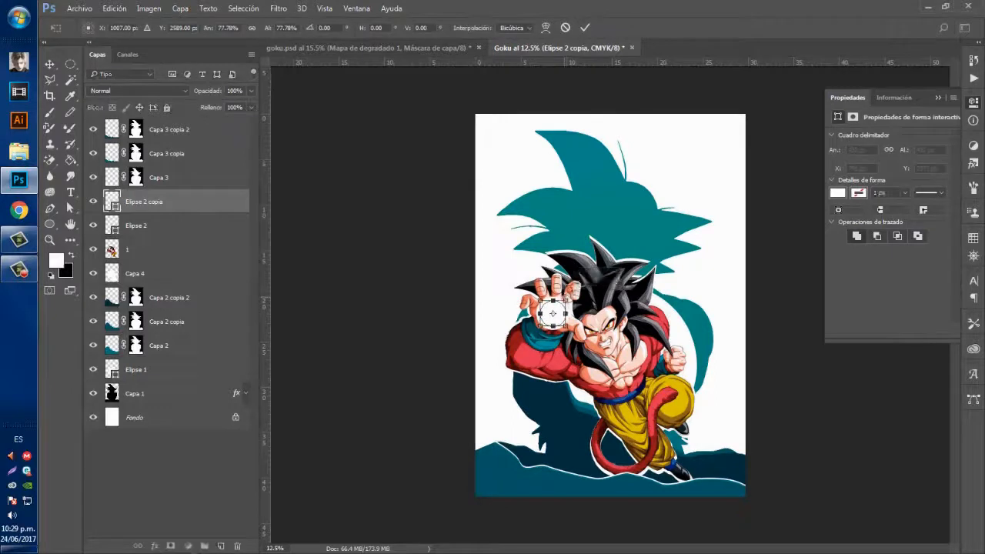
key(Return)
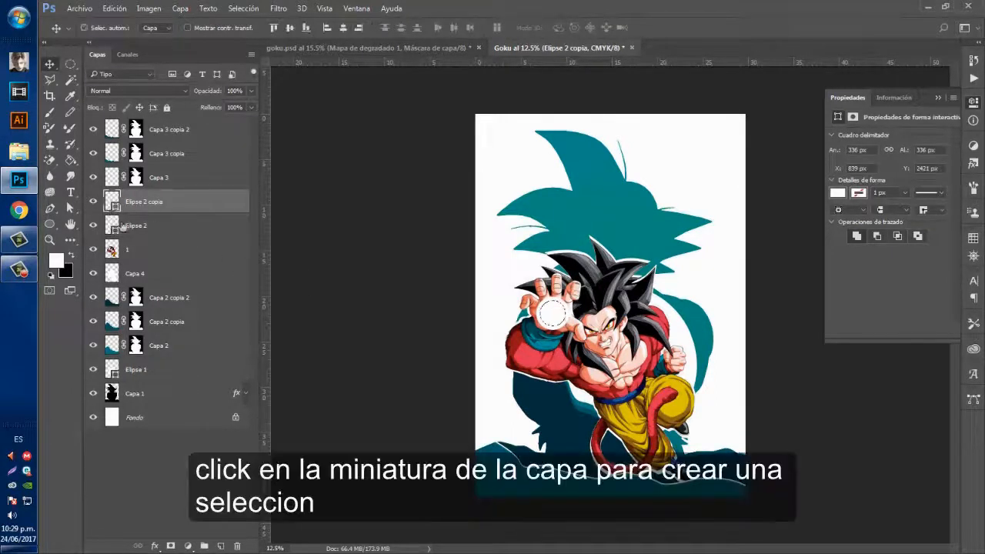
Rasterize Elipse 2, delete the smaller circle's selected area from it to leave a ring, and clear the selection.
right_click(148, 227)
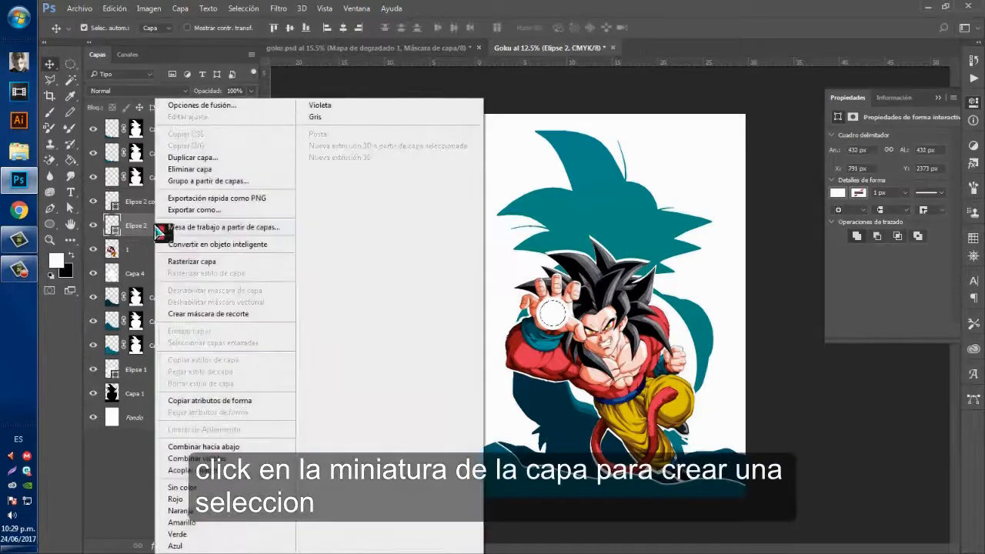
click(189, 261)
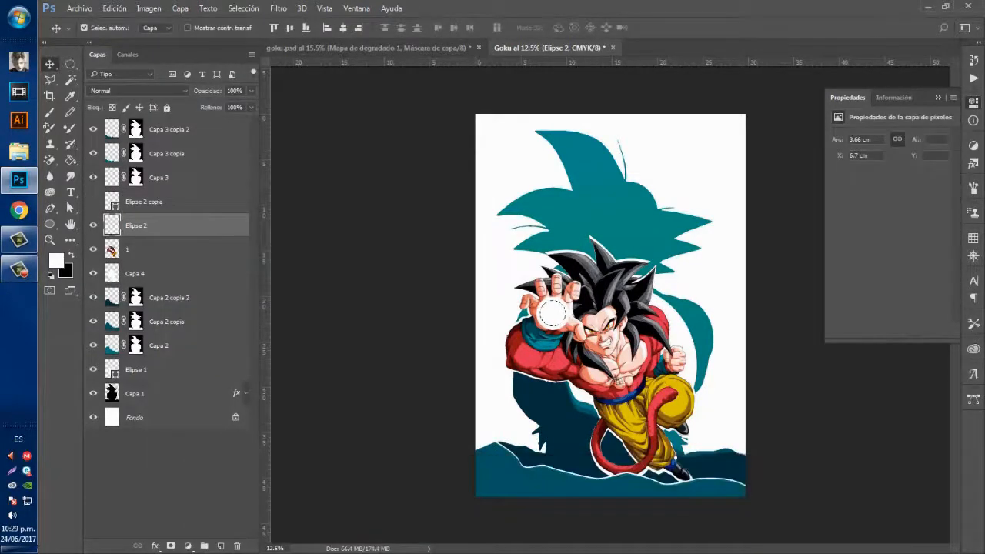
key(Delete)
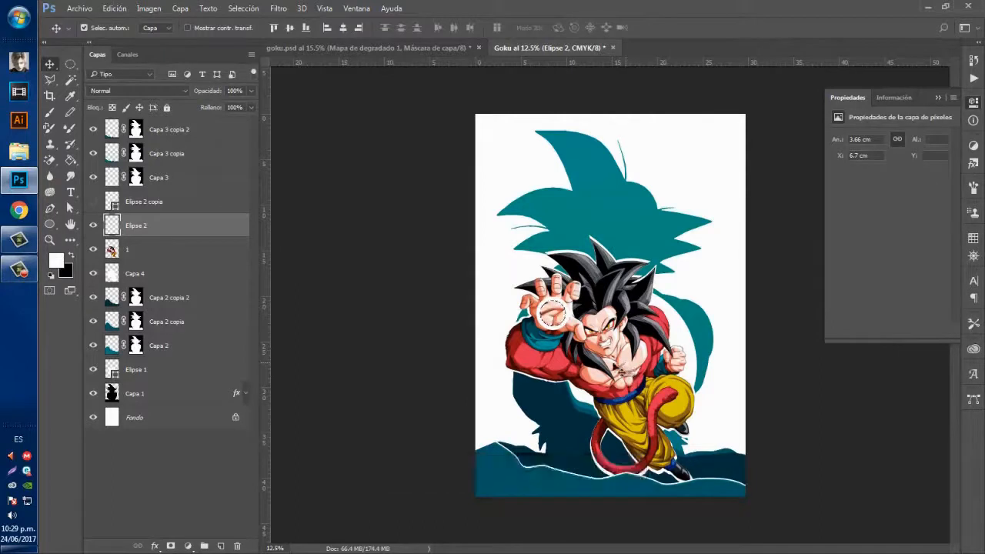
key(ctrl+d)
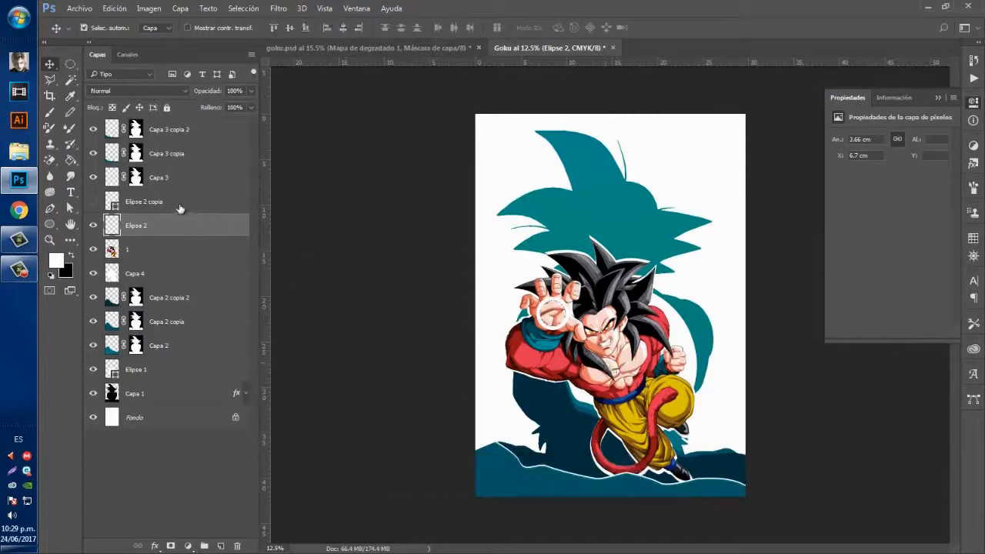
Make Elipse 2 copia visible and scale it down from its centre to about 78.57%, inside the ring.
click(181, 208)
click(94, 202)
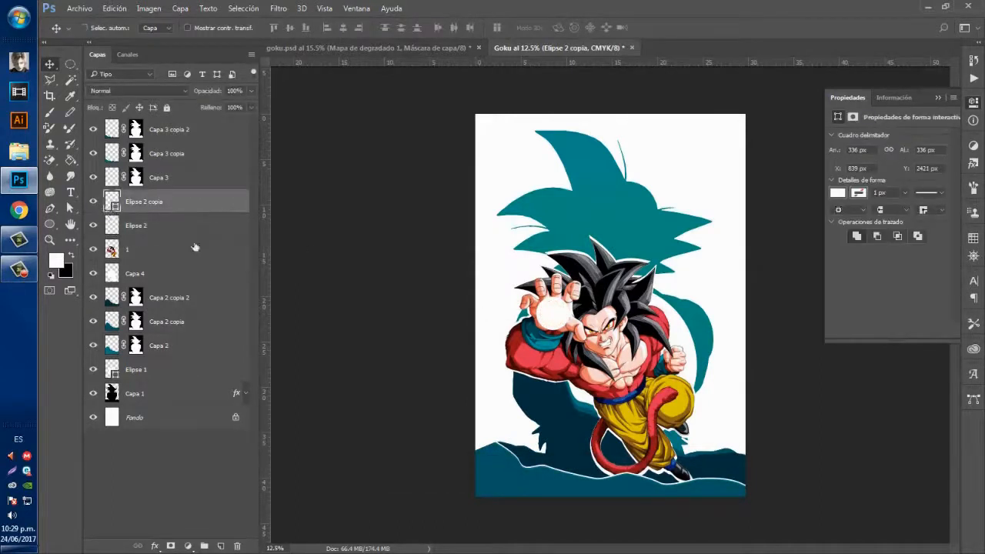
key(ctrl+t)
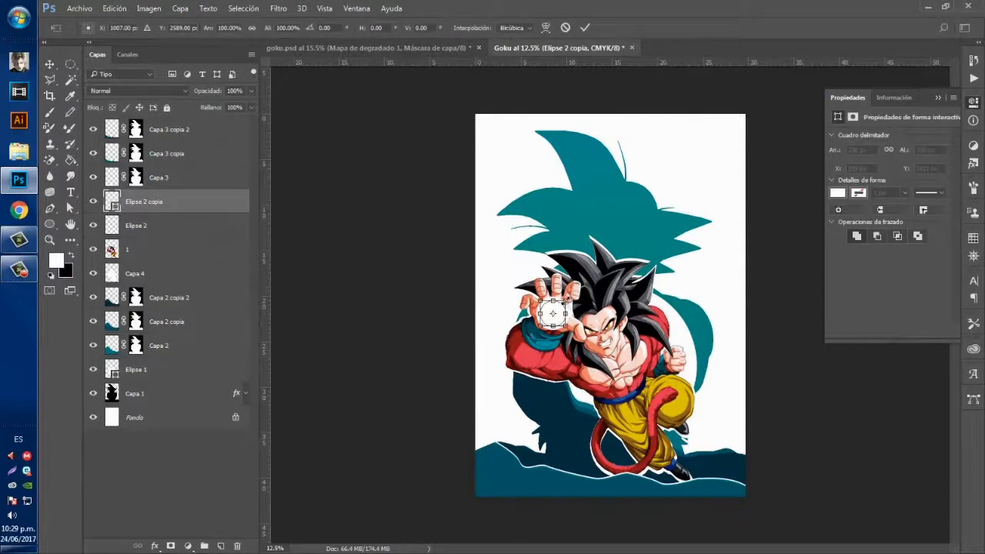
drag(569, 299, 565, 303)
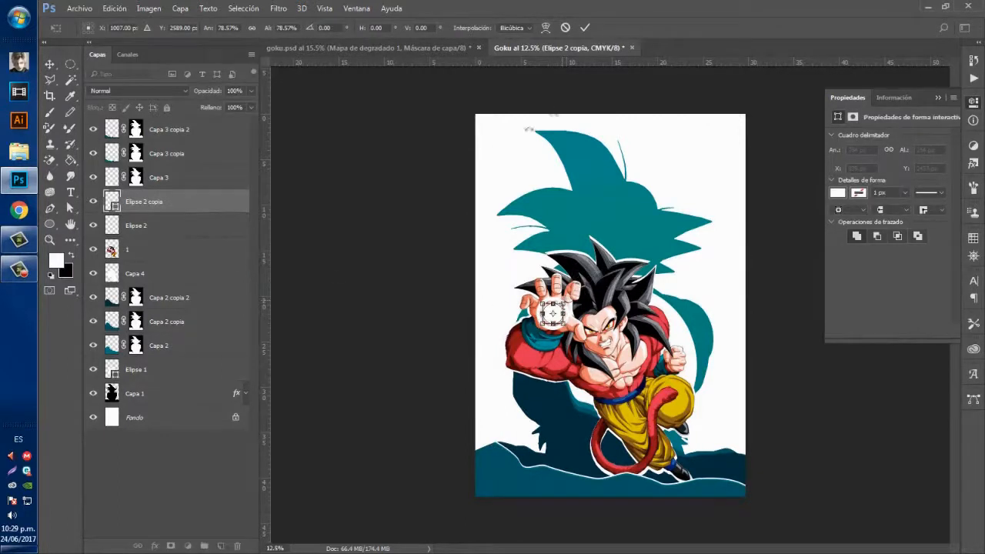
click(585, 28)
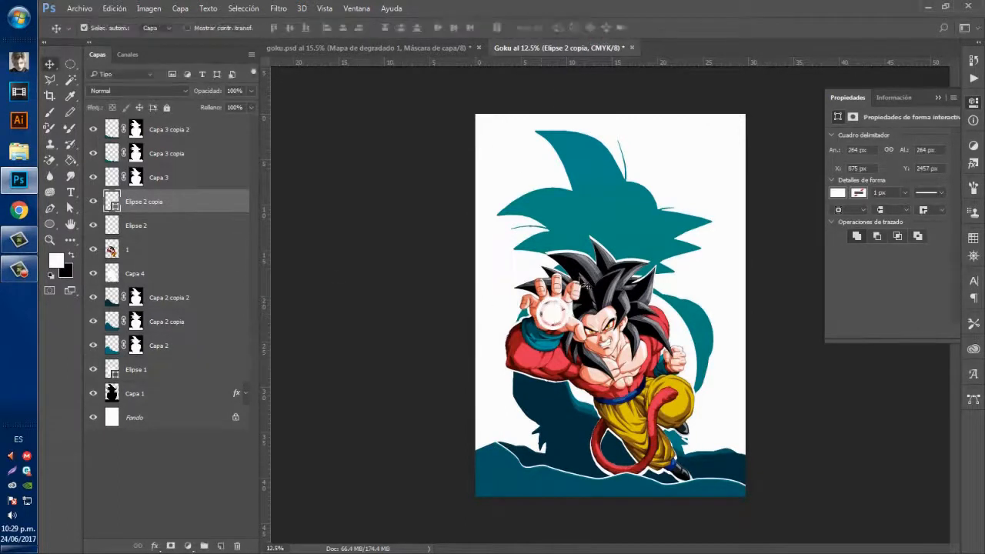
Add a new layer above Elipse 2 copia and outline a tapered ray from the ring past the canvas's left edge with the Pen tool.
key(z)
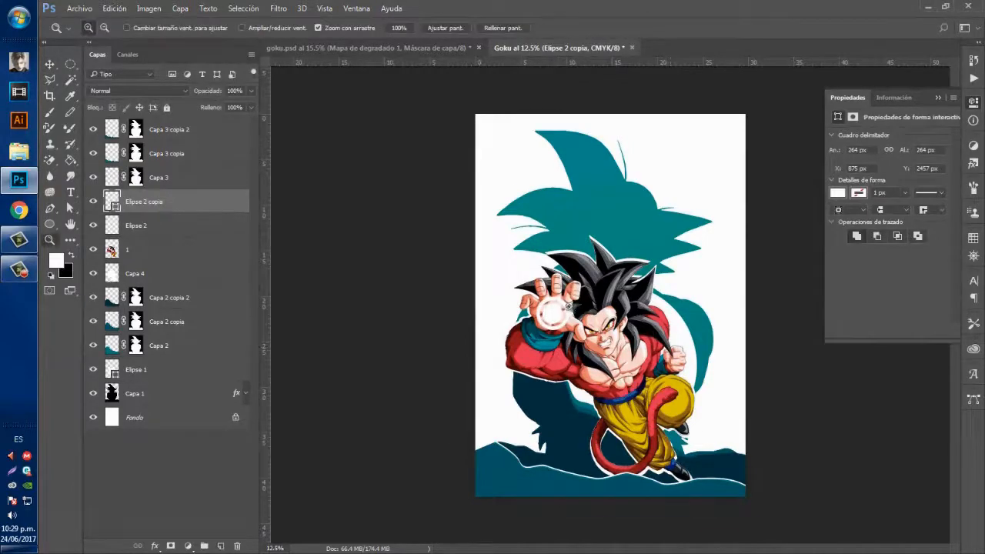
drag(568, 305, 610, 308)
drag(478, 336, 486, 316)
key(ctrl+r)
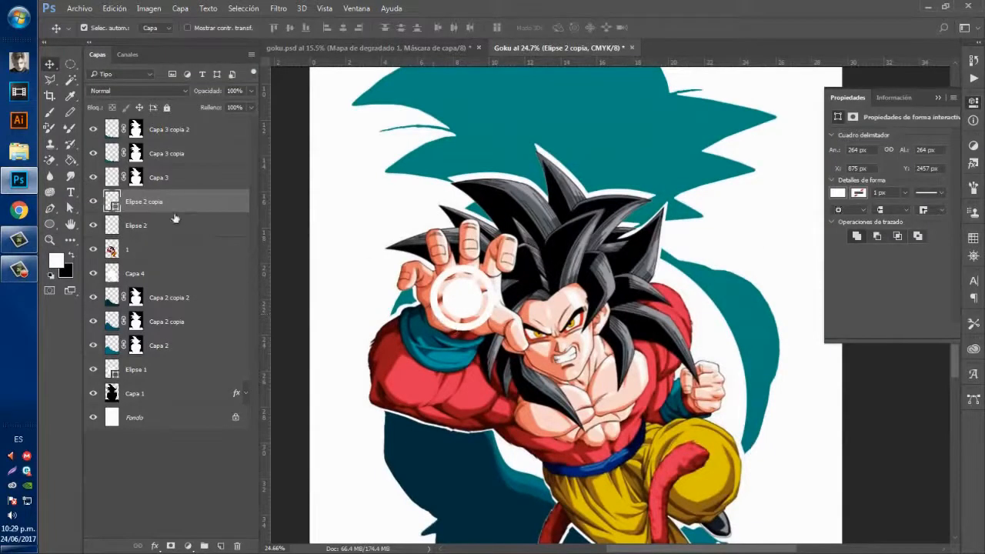
click(221, 546)
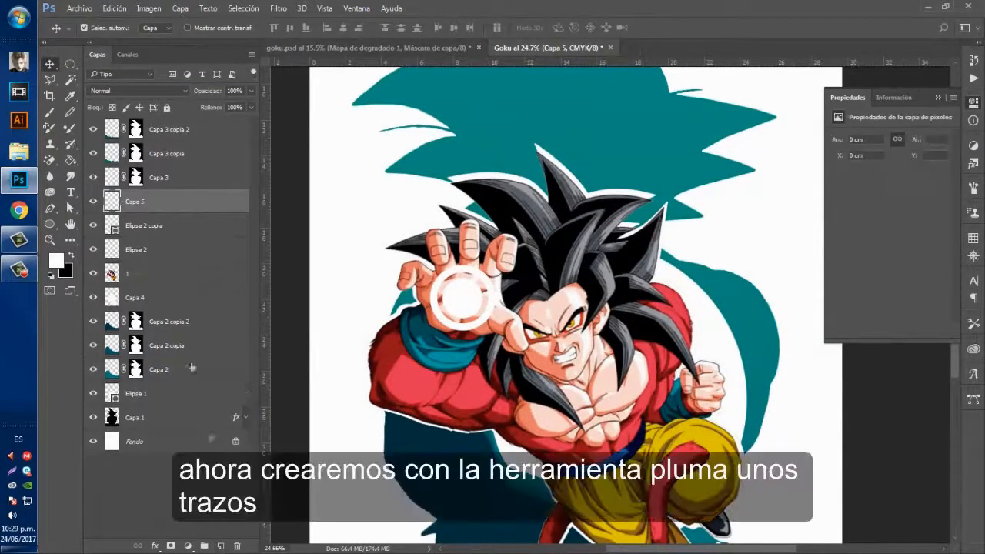
click(50, 210)
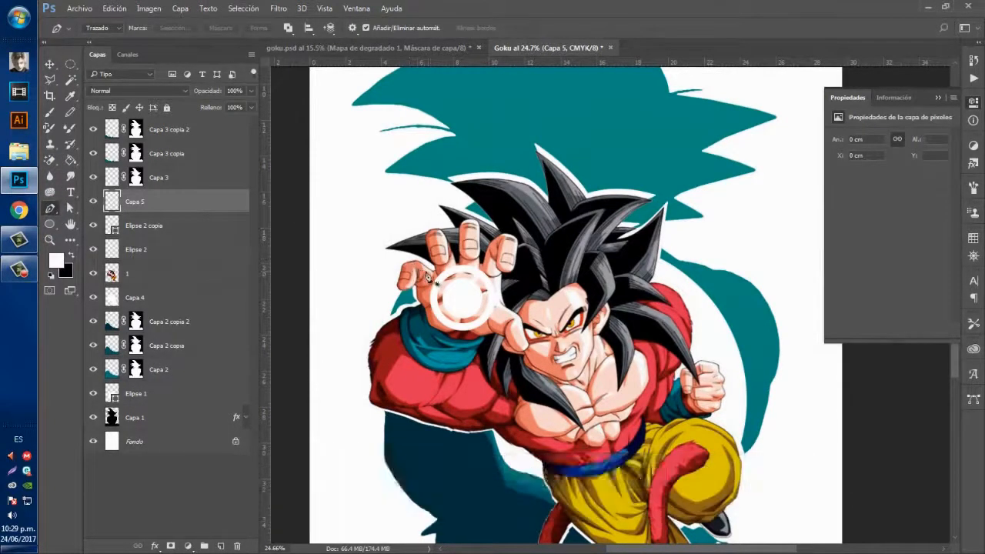
click(433, 272)
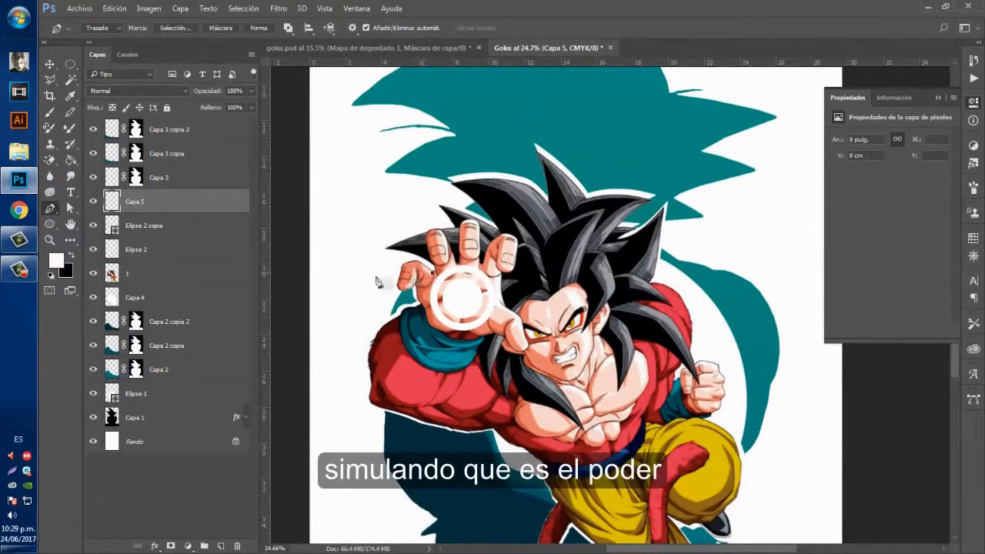
click(302, 273)
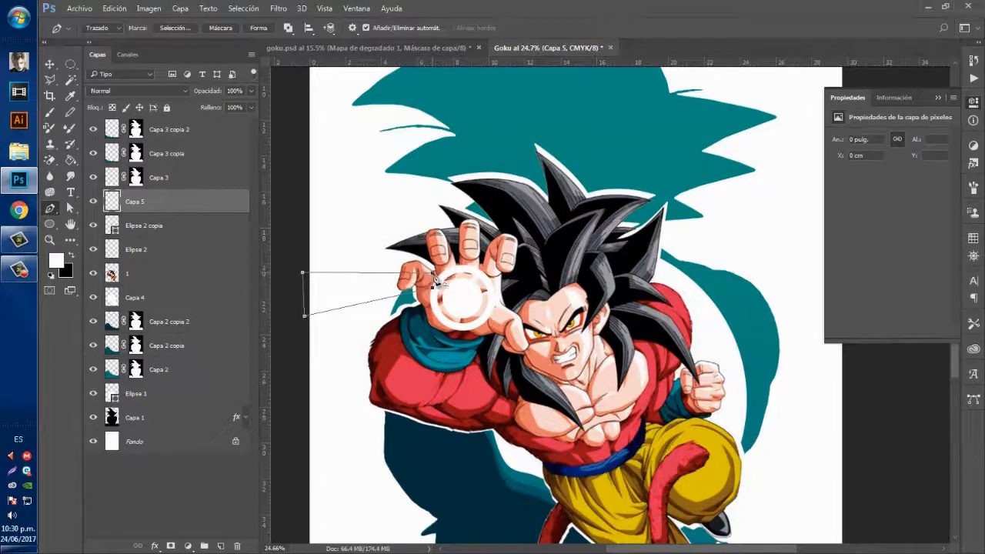
Convert the ray path into a new selection with 0-pixel feather and fill it with white using the Paint Bucket.
right_click(433, 284)
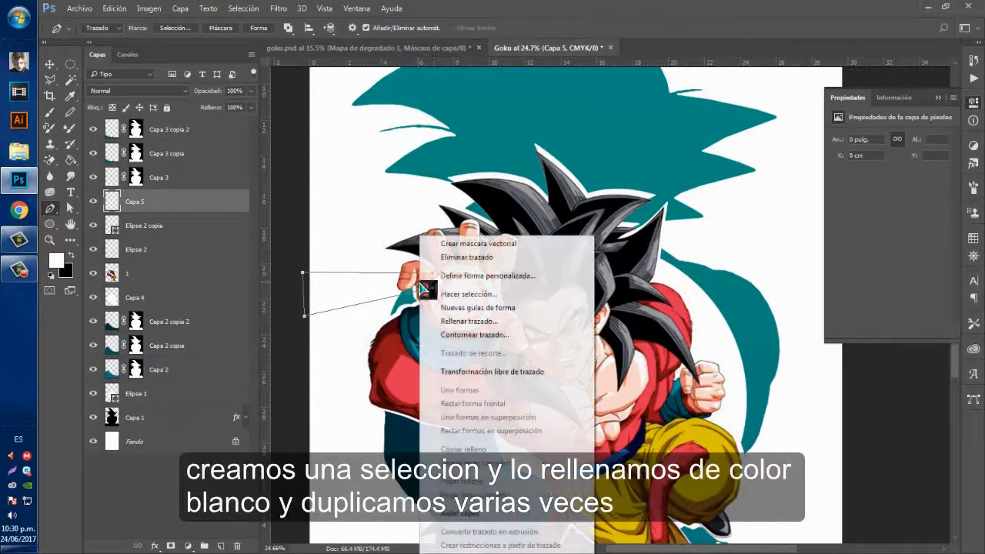
click(464, 300)
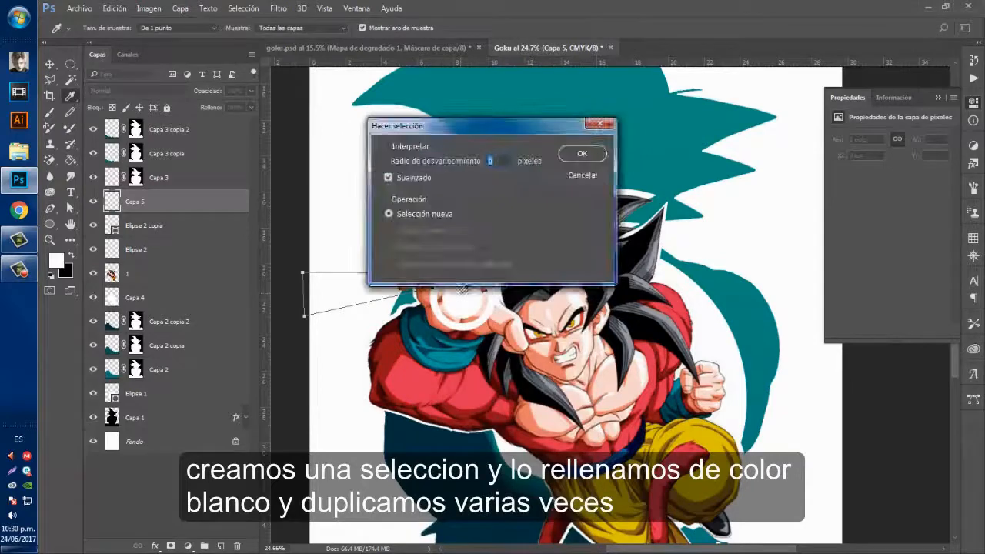
click(581, 157)
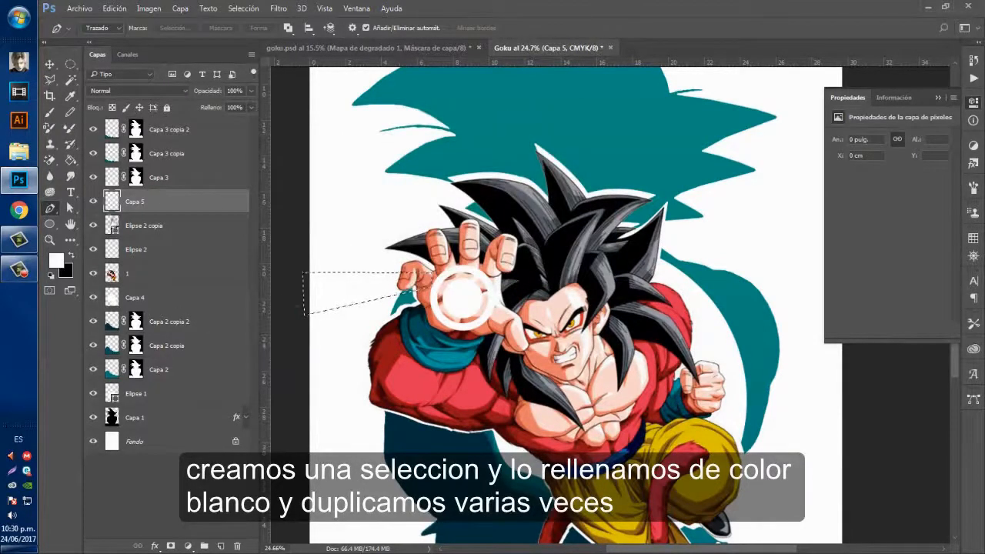
click(70, 160)
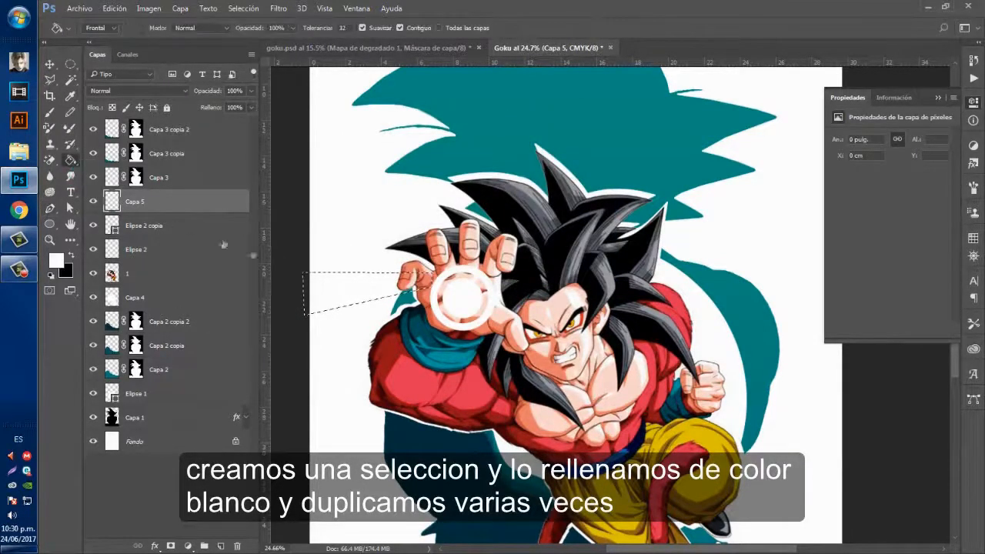
click(325, 296)
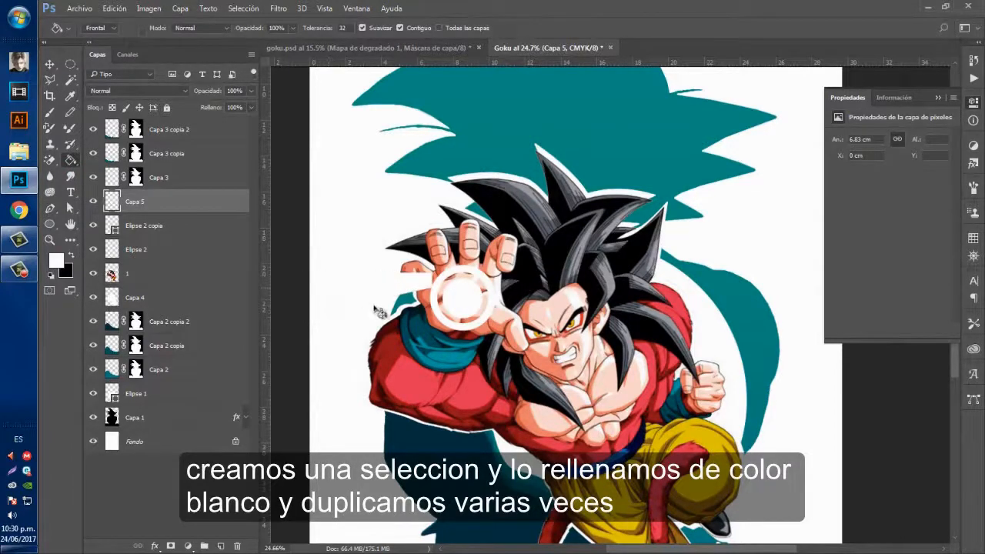
Duplicate the white ray, rotate the copy about -24.68° and place it at the ring's lower left, pointing outward.
key(v)
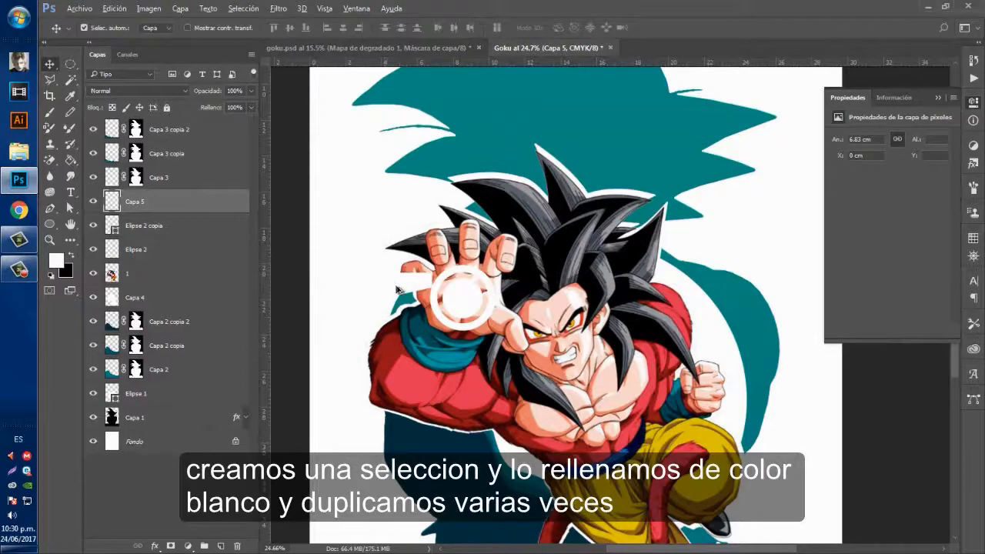
drag(397, 289, 408, 340)
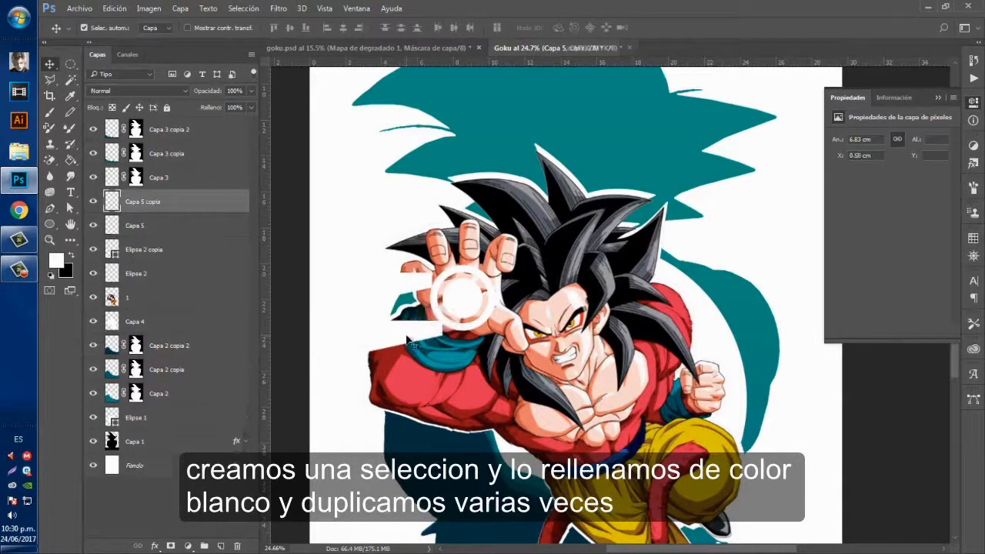
key(ctrl+t)
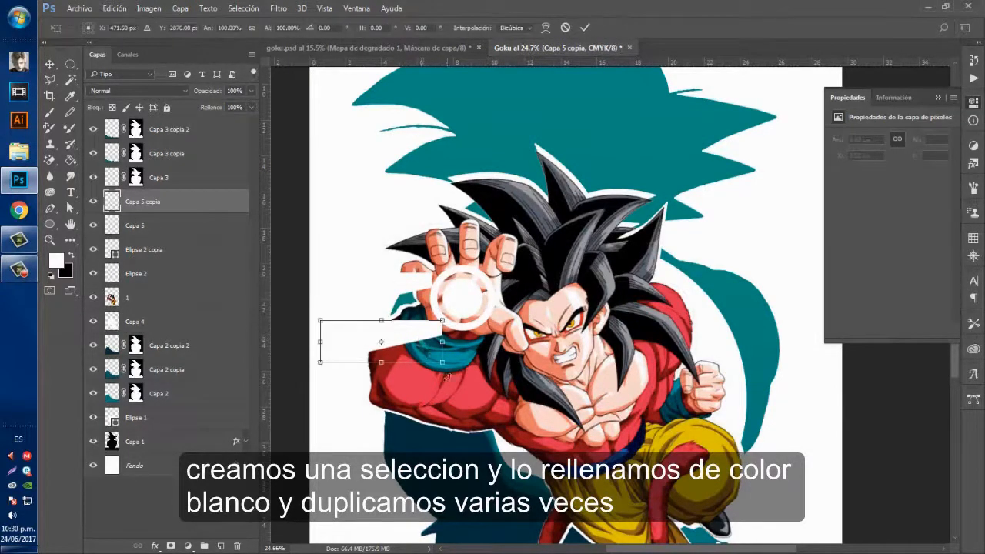
drag(451, 377, 467, 350)
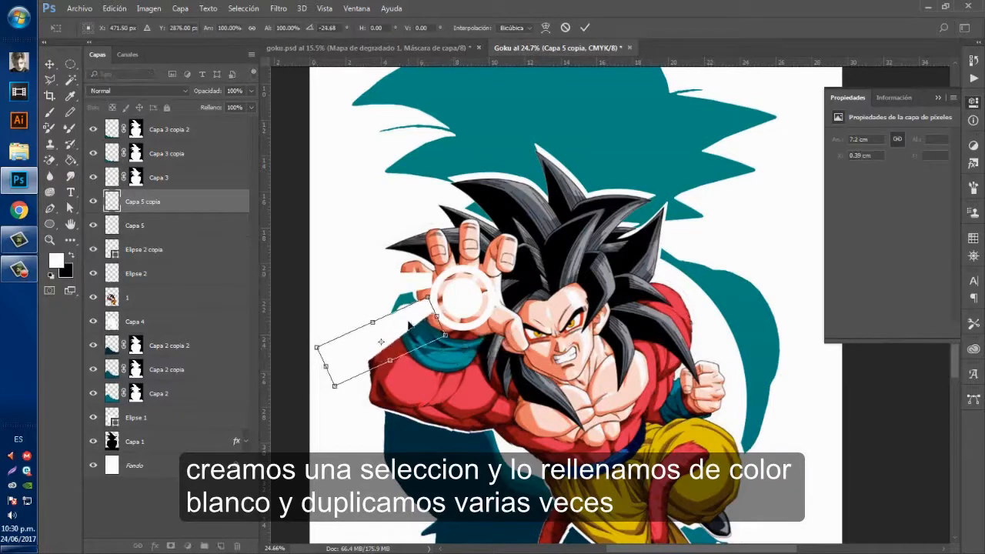
drag(411, 326, 417, 338)
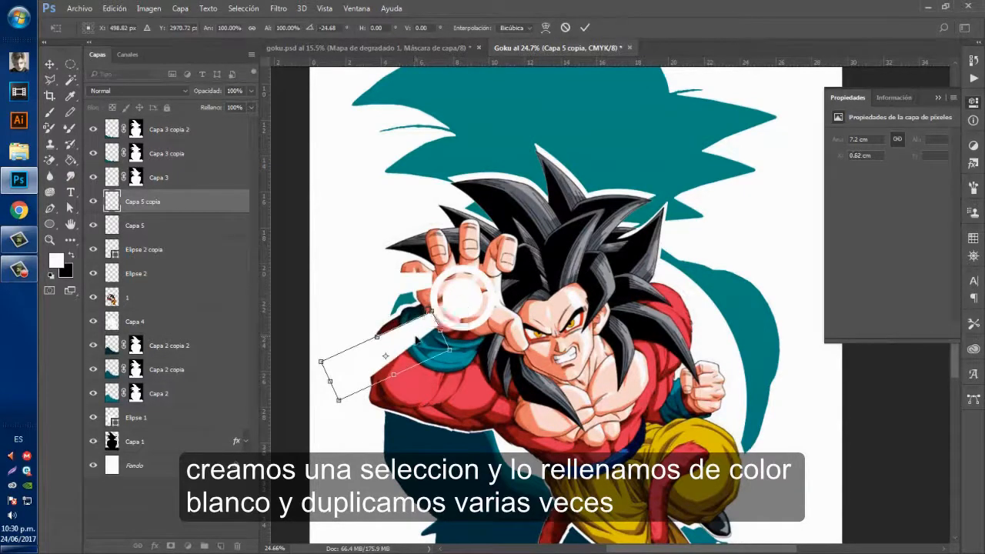
key(Return)
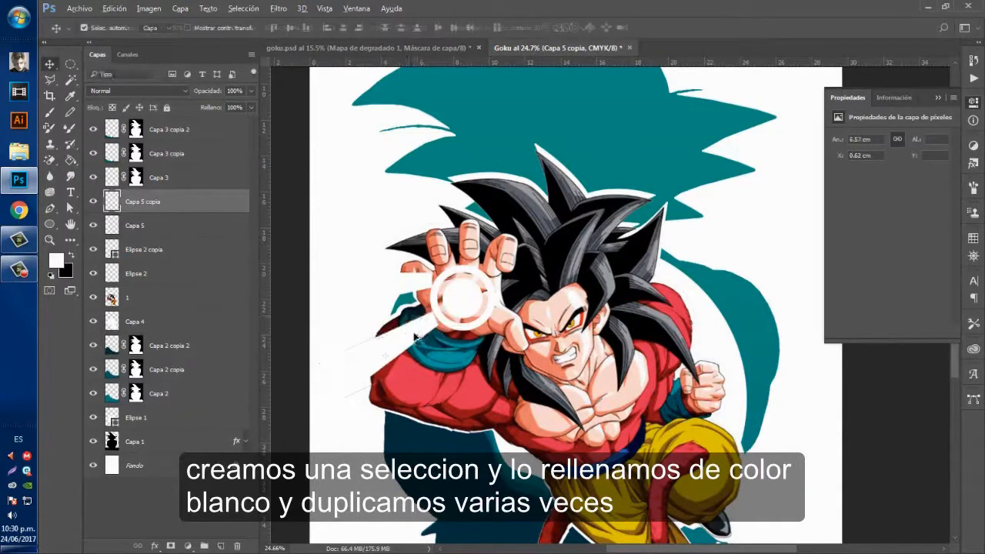
Duplicate the lower-left ray, rotate the copy about -43.91° and place it below the ring across the forearm.
mouse_move(416, 336)
alt+mouse_down()
mouse_move(459, 357)
mouse_move(500, 331)
mouse_move(465, 300)
alt+mouse_up()
key(ctrl+t)
drag(445, 343, 461, 361)
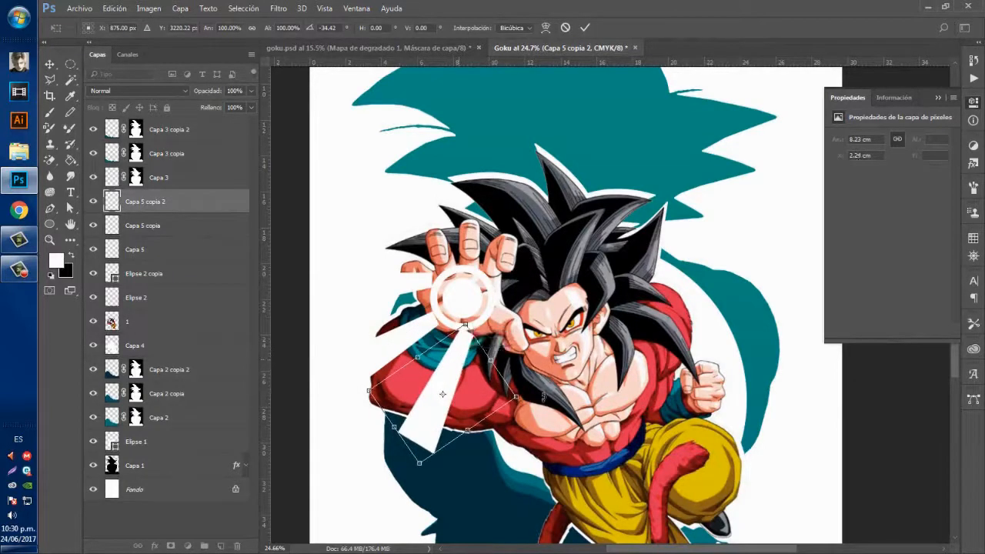
drag(538, 388, 539, 380)
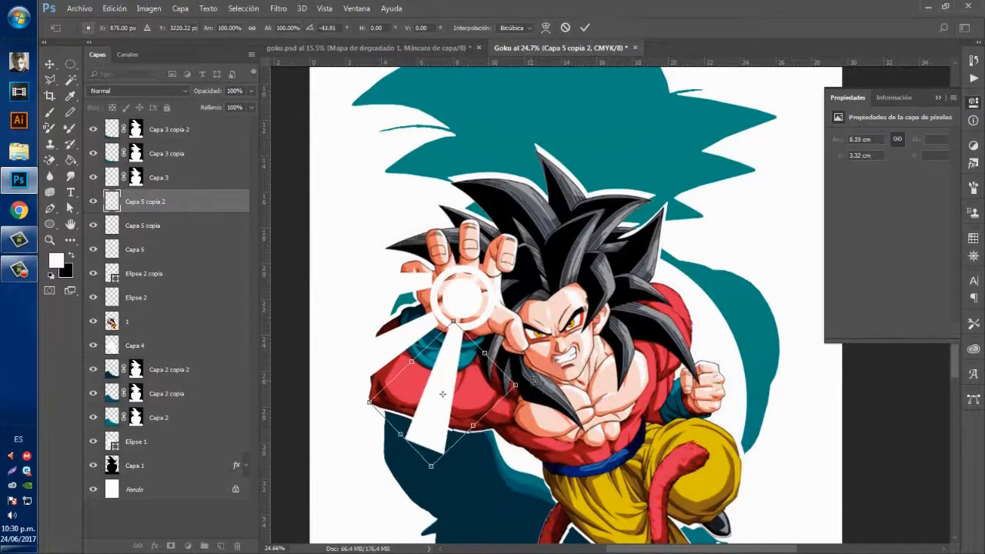
key(Return)
Duplicate the ray below the ring, rotate the copy about -63.96° and place it at the ring's lower right, pointing across the chest.
mouse_move(445, 371)
mouse_down()
mouse_move(497, 369)
mouse_move(583, 325)
mouse_move(568, 275)
mouse_up()
key(ctrl+t)
mouse_move(477, 359)
mouse_down()
mouse_move(517, 352)
mouse_move(506, 347)
mouse_up()
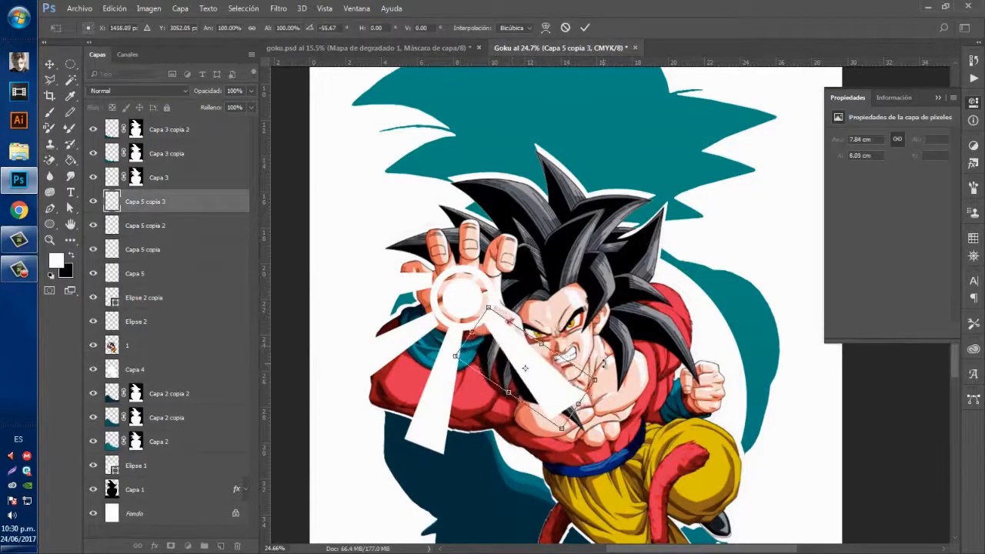
drag(604, 363, 596, 353)
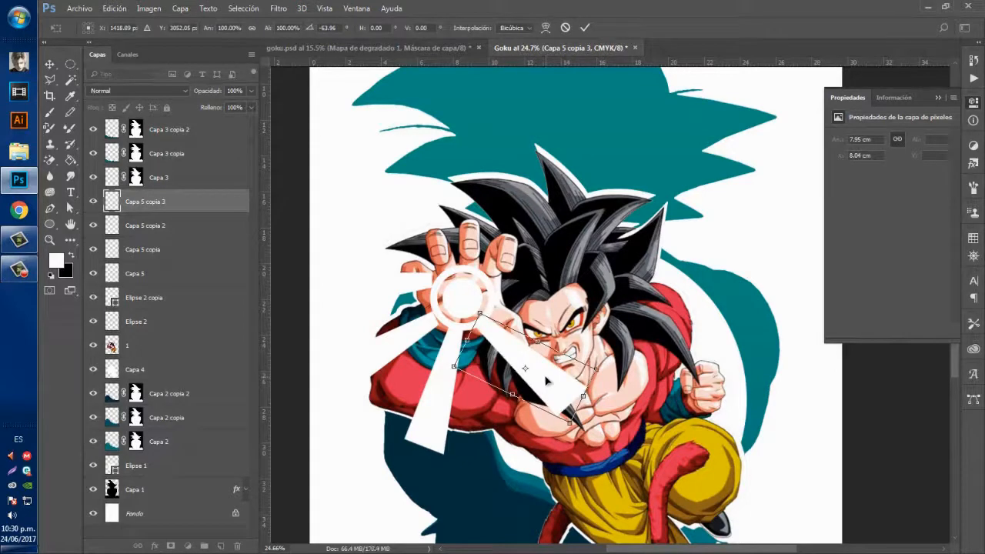
key(Return)
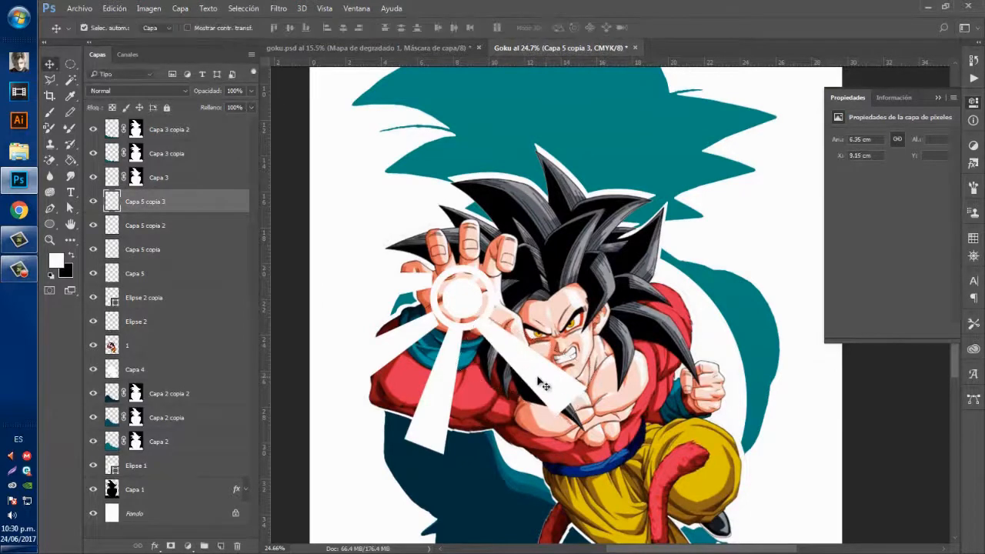
Duplicate the lower-right ray, rotate the copy about -45.78° and place it right of the ring across the forehead and hair.
mouse_move(507, 361)
mouse_down()
mouse_move(517, 298)
mouse_move(526, 315)
mouse_up()
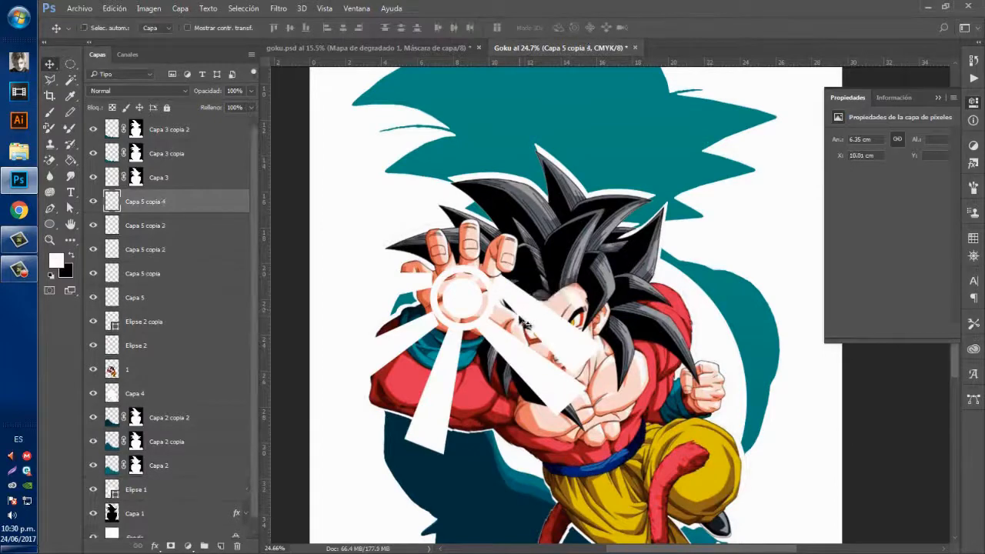
key(ctrl+t)
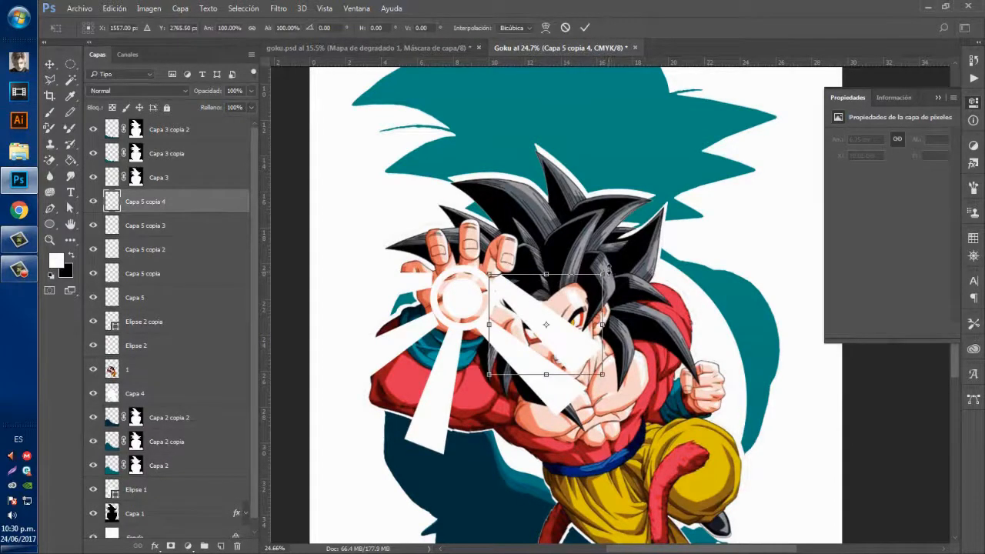
mouse_move(610, 267)
mouse_down()
mouse_move(562, 221)
mouse_move(528, 214)
mouse_move(552, 212)
mouse_up()
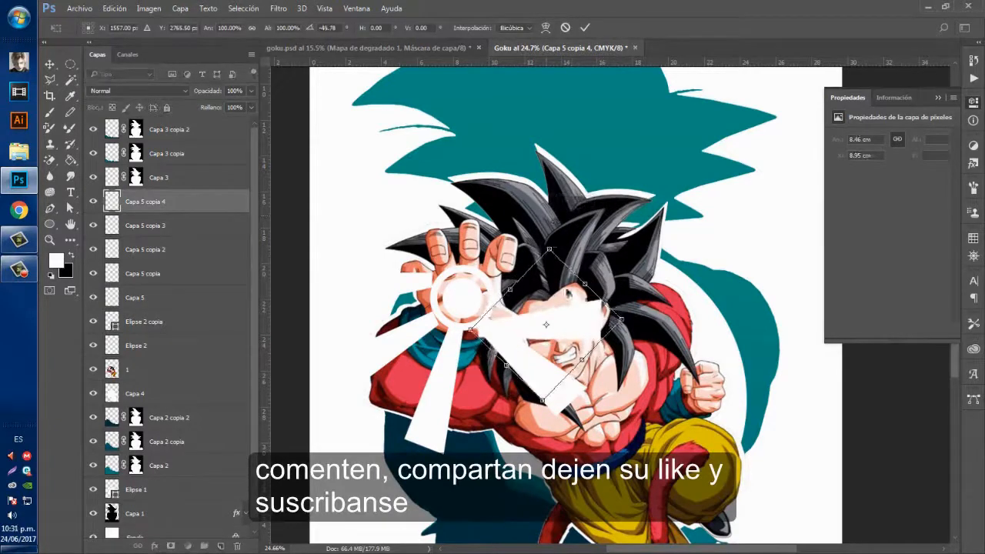
mouse_move(573, 319)
mouse_down()
mouse_move(566, 289)
mouse_move(577, 275)
mouse_up()
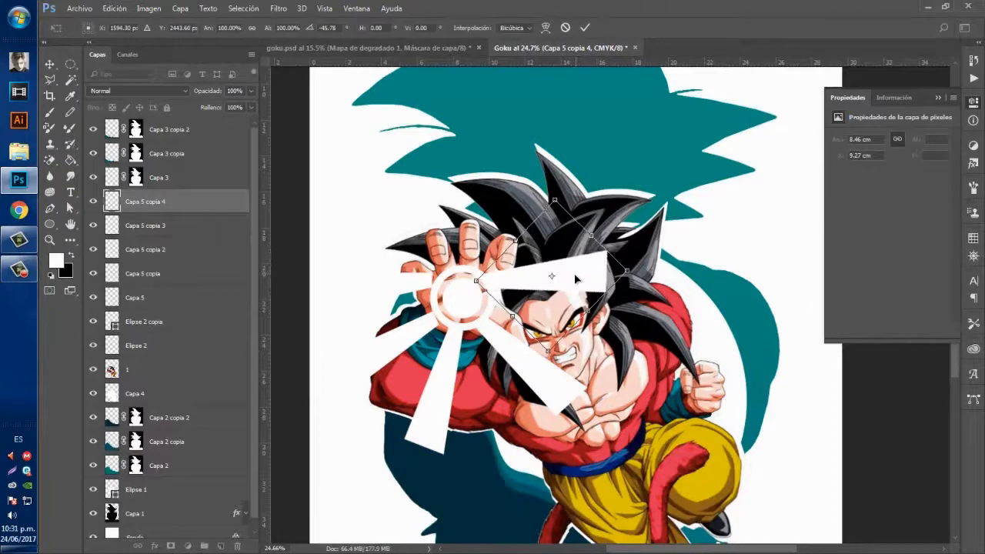
click(585, 27)
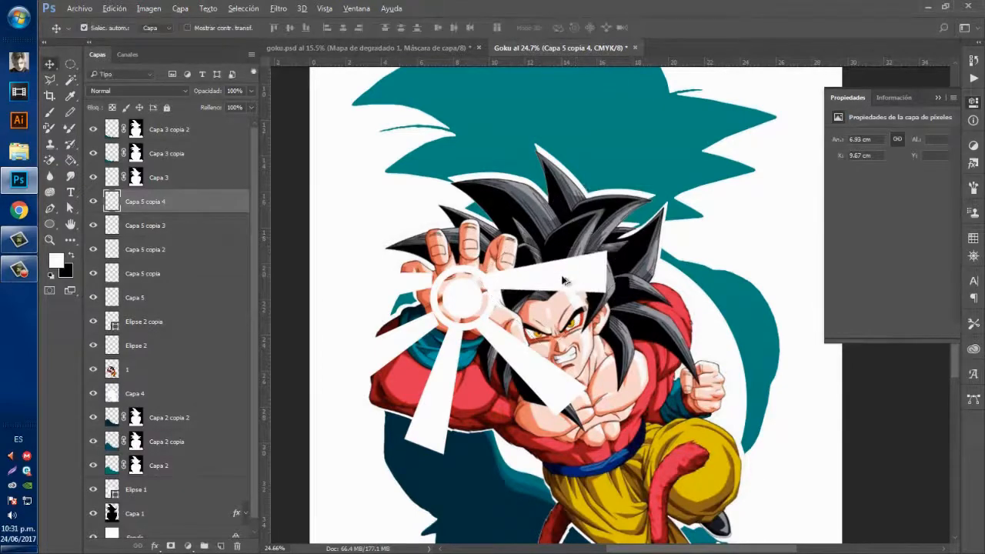
Duplicate the right-hand ray, rotate the copy about -83.74° and place it above the ring, pointing upward between the fingers.
drag(535, 252, 551, 180)
key(ctrl+t)
drag(518, 211, 496, 198)
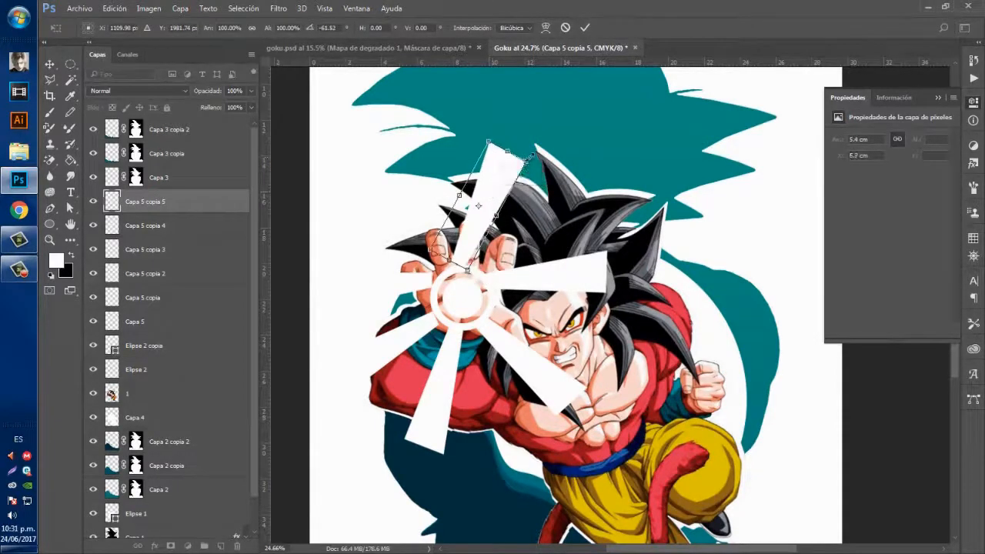
drag(531, 154, 514, 131)
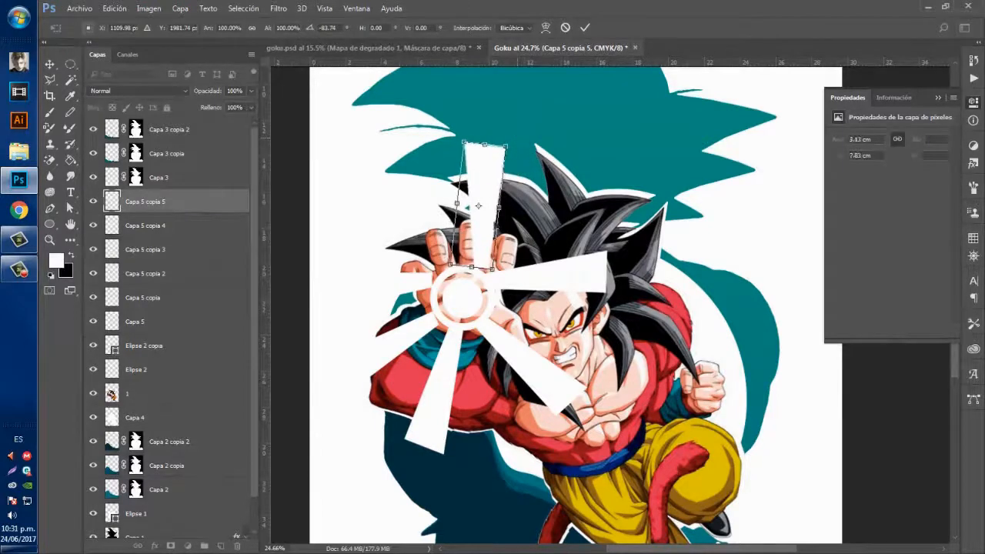
drag(480, 233, 459, 228)
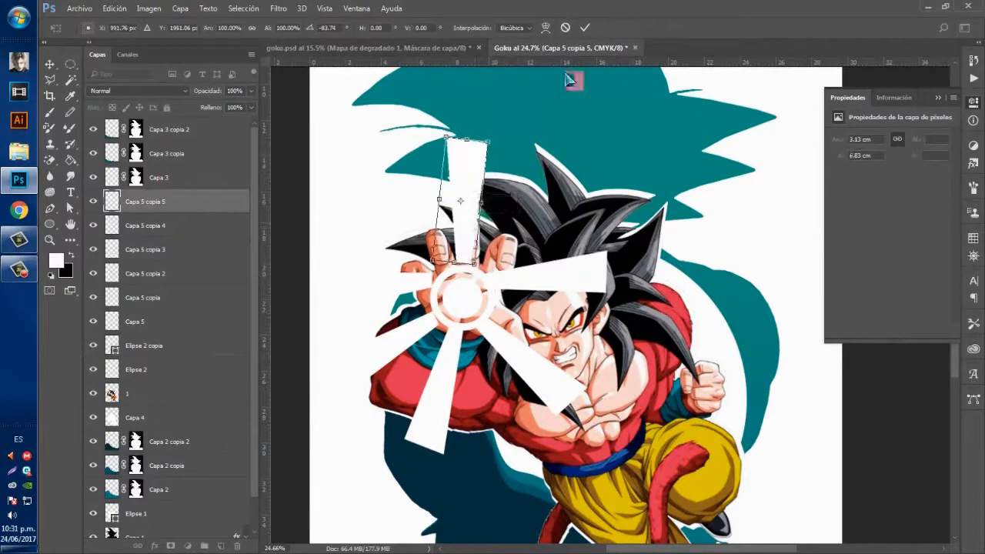
click(583, 28)
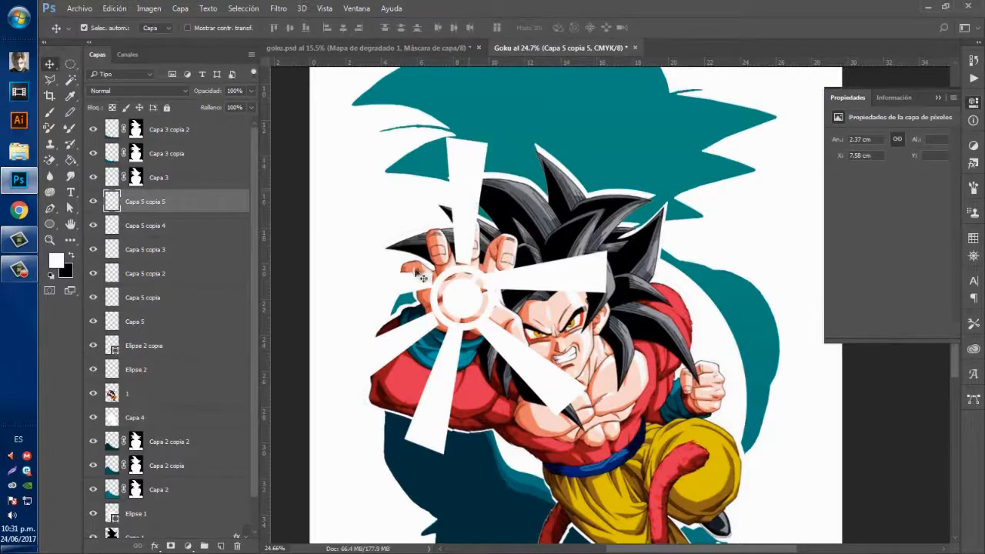
Rotate the original left ray on Capa 5 about 11.76° and move it slightly up so it points outward from the ring.
click(394, 284)
key(ctrl+t)
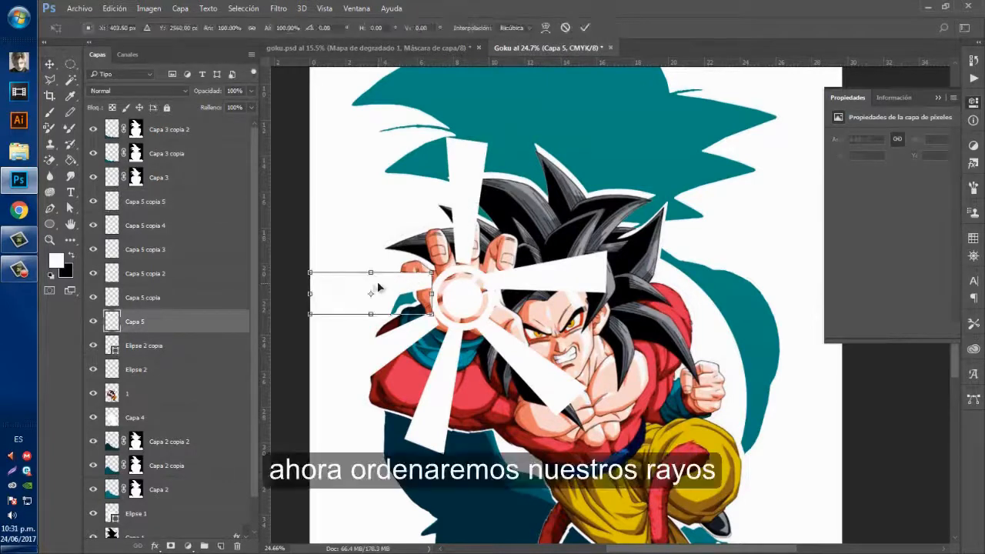
drag(300, 271, 307, 257)
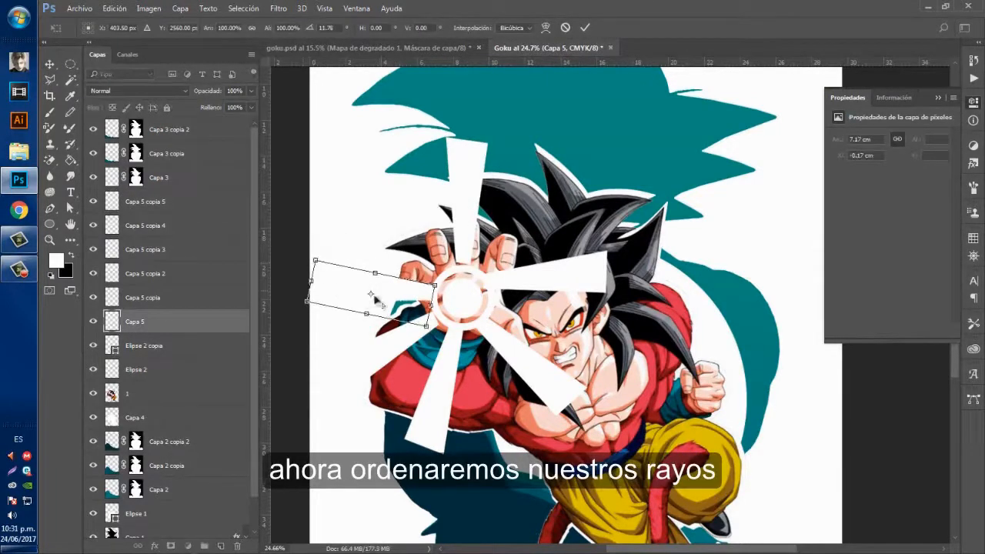
drag(381, 296, 381, 275)
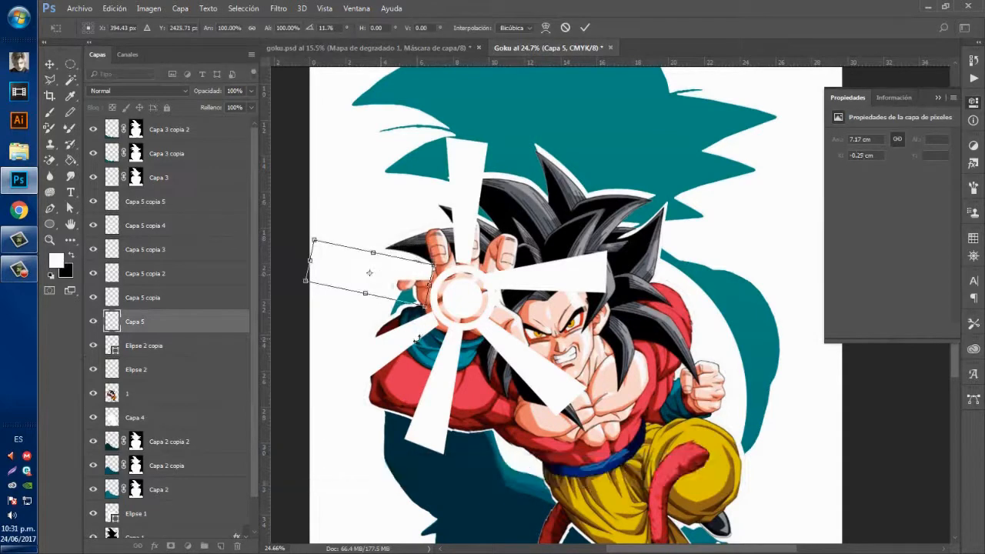
click(585, 27)
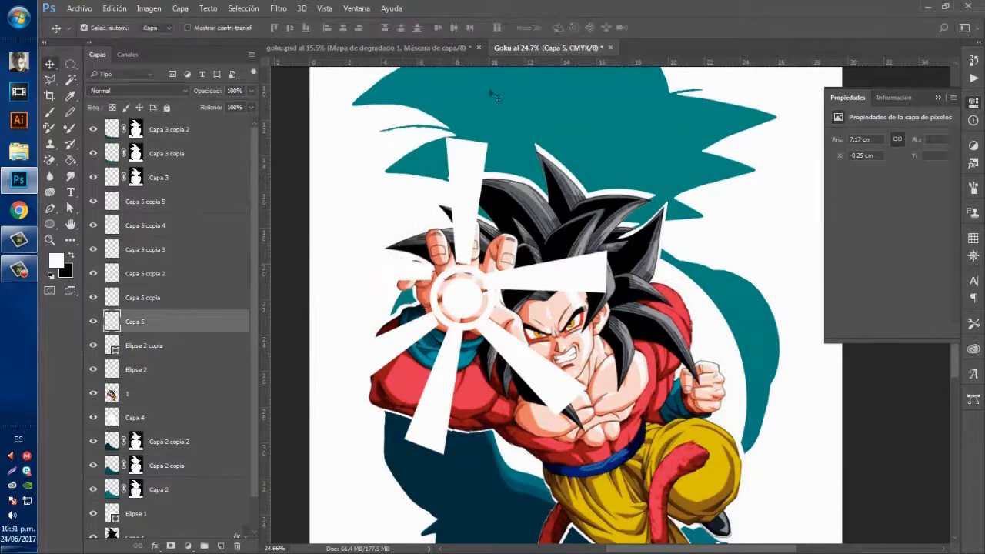
Duplicate the Elipse 2 ring layer and scale the copy to 137.50% about its centre.
click(176, 375)
key(ctrl+j)
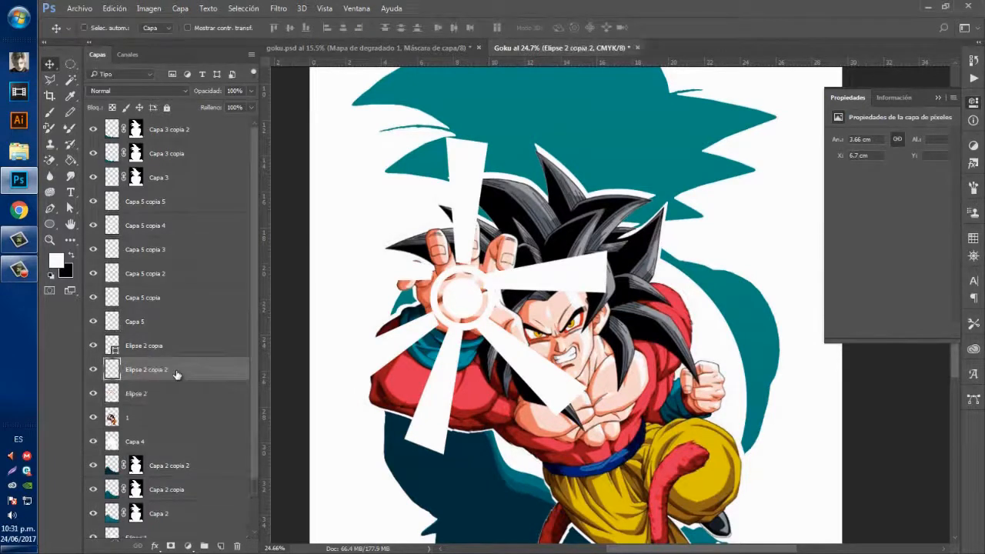
key(ctrl+t)
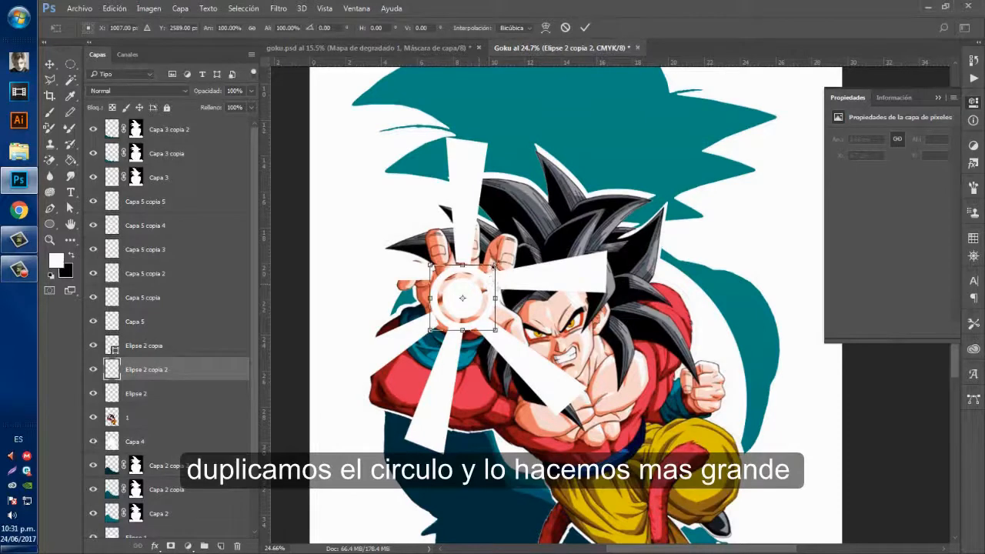
drag(496, 266, 509, 257)
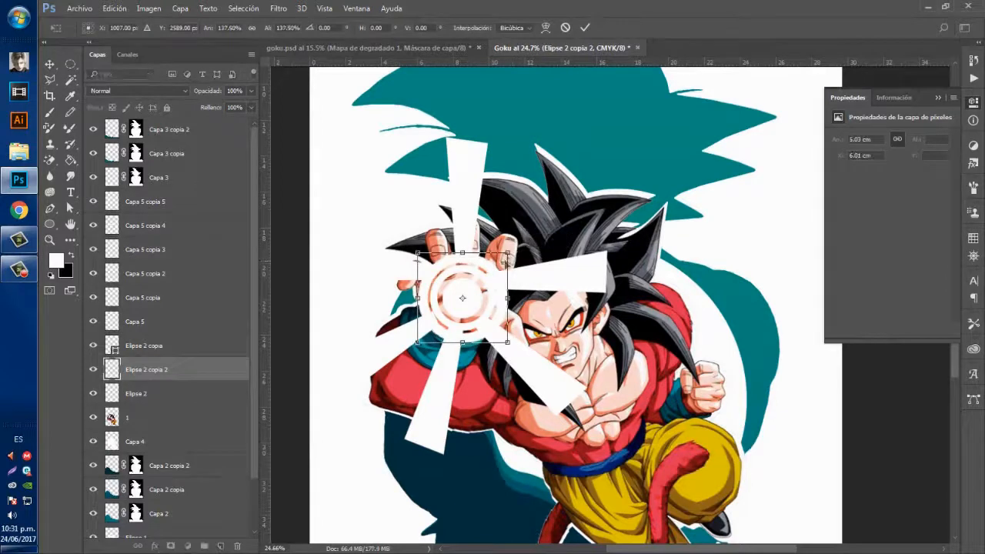
click(585, 28)
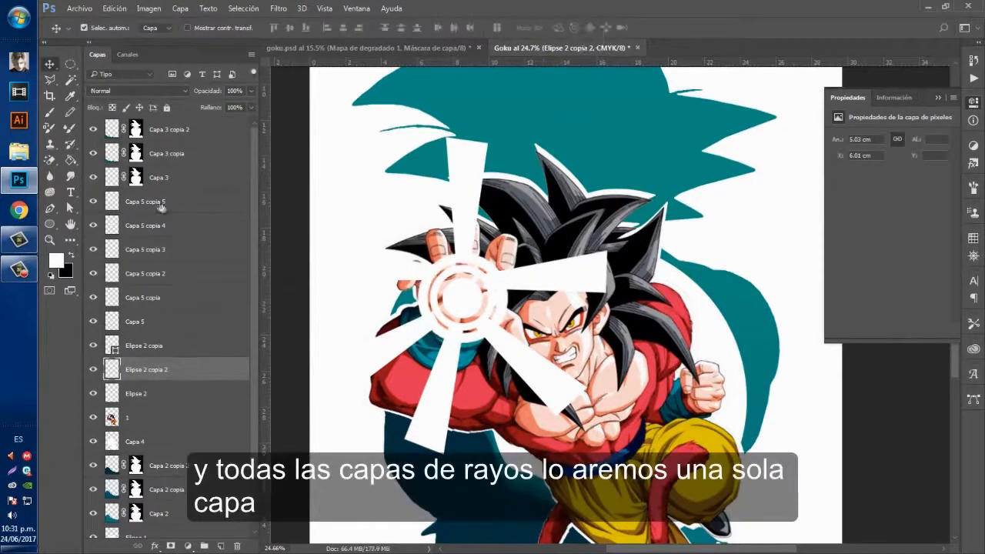
Merge the six ray layers, from Capa 5 to Capa 5 copia 5, into a single layer.
click(154, 204)
shift+click(146, 327)
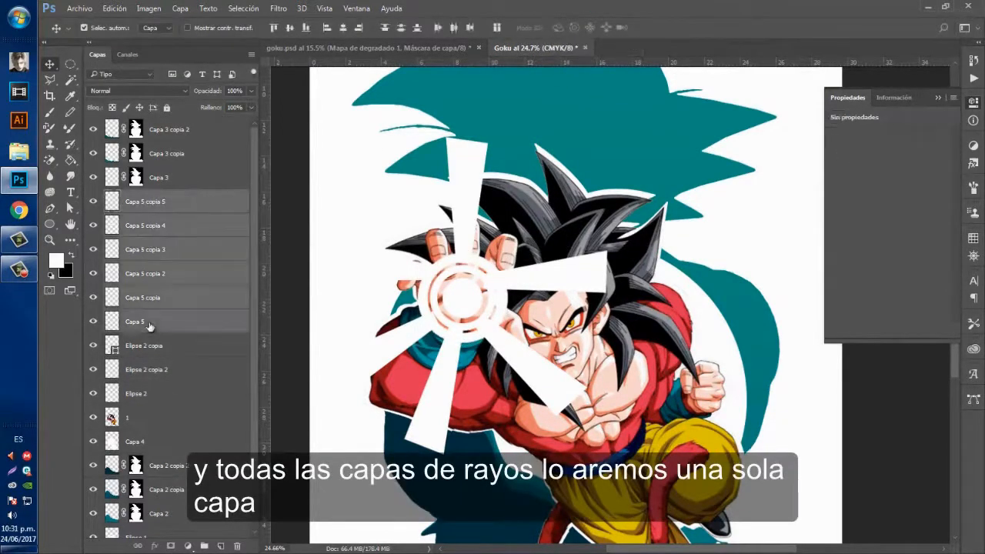
key(ctrl+e)
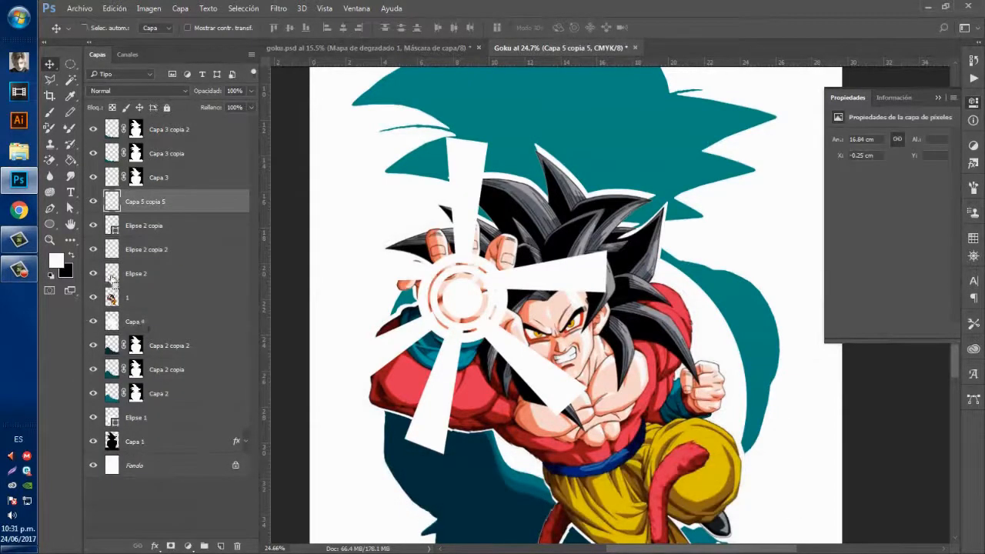
Load the enlarged ring Elipse 2 copia 2 as a selection and make the merged ray layer Capa 5 copia 5 active.
click(113, 250)
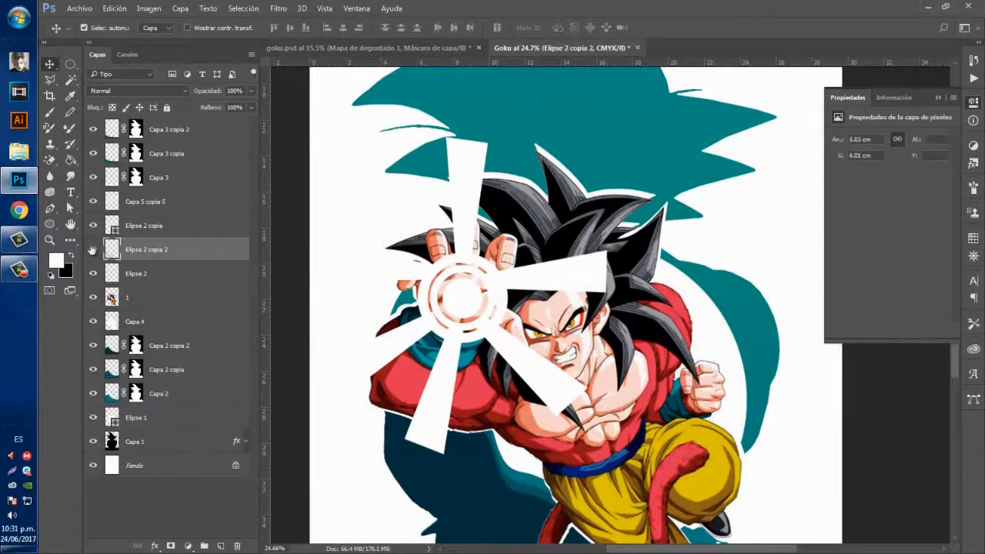
click(92, 250)
click(93, 251)
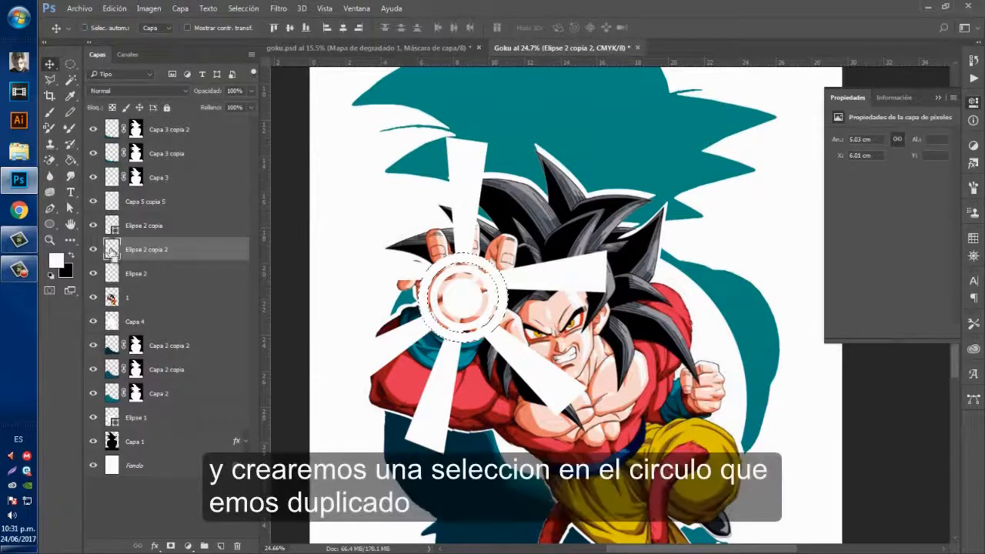
ctrl+click(112, 251)
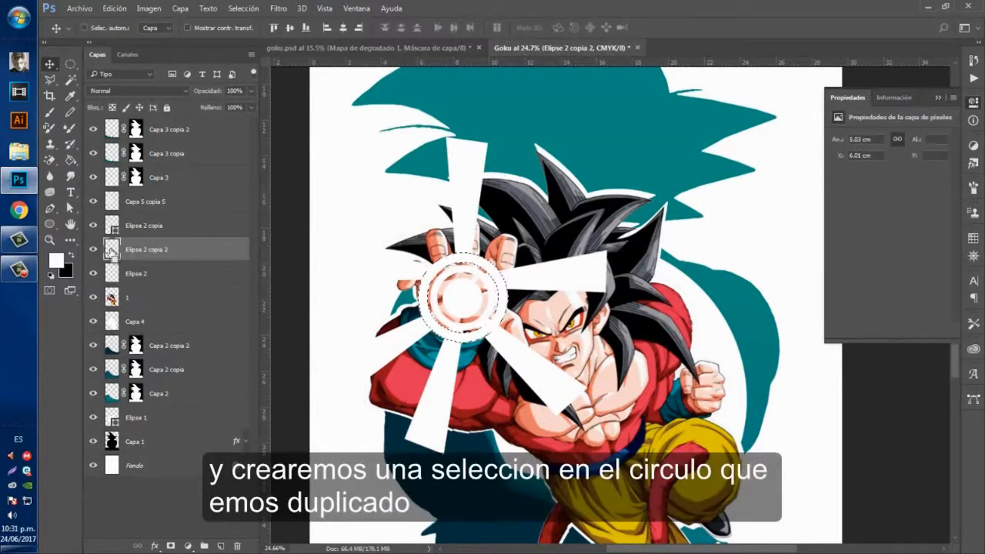
click(135, 203)
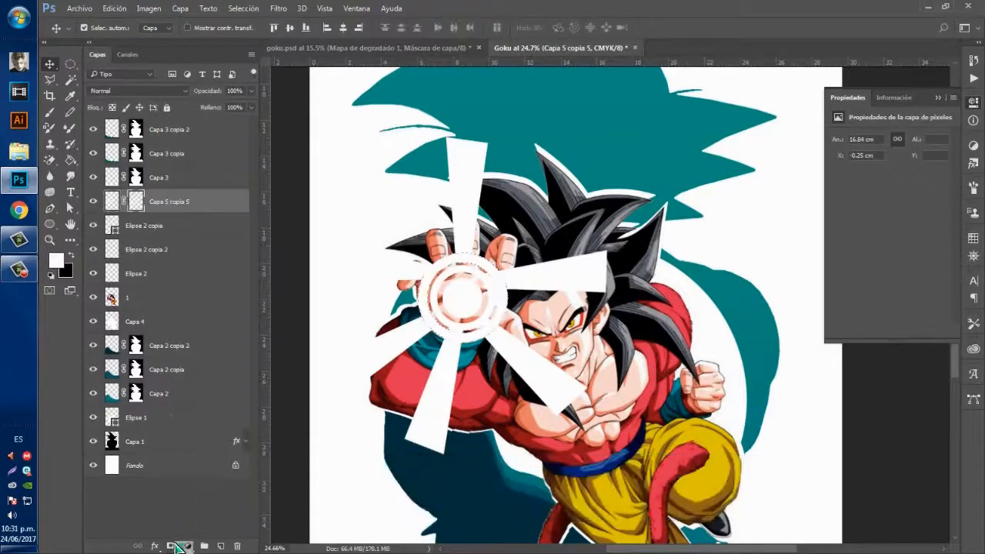
click(172, 546)
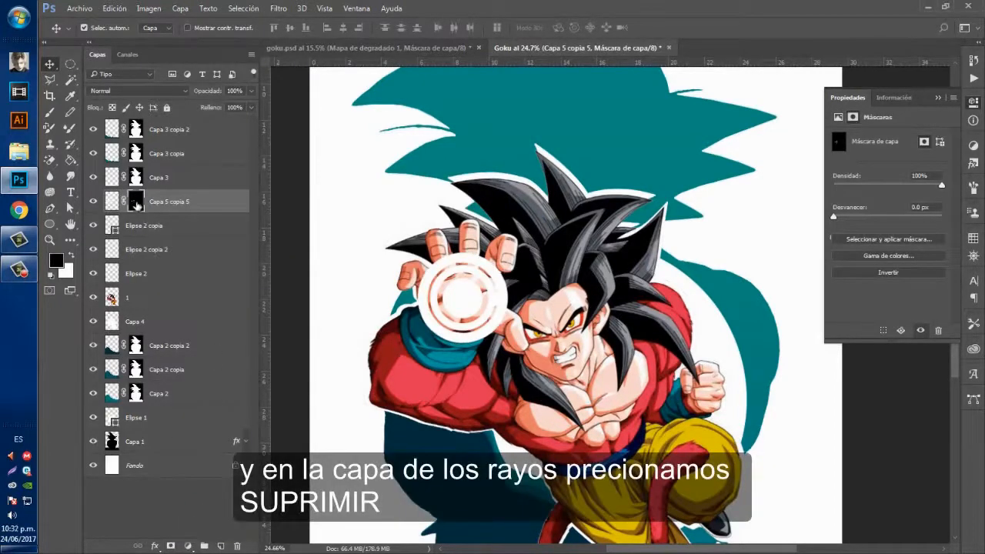
key(i)
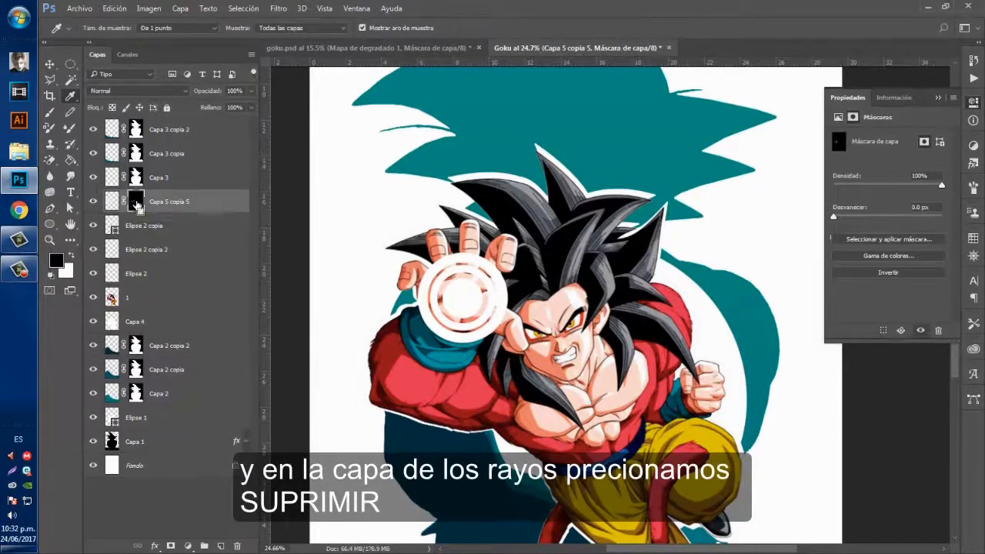
key(Delete)
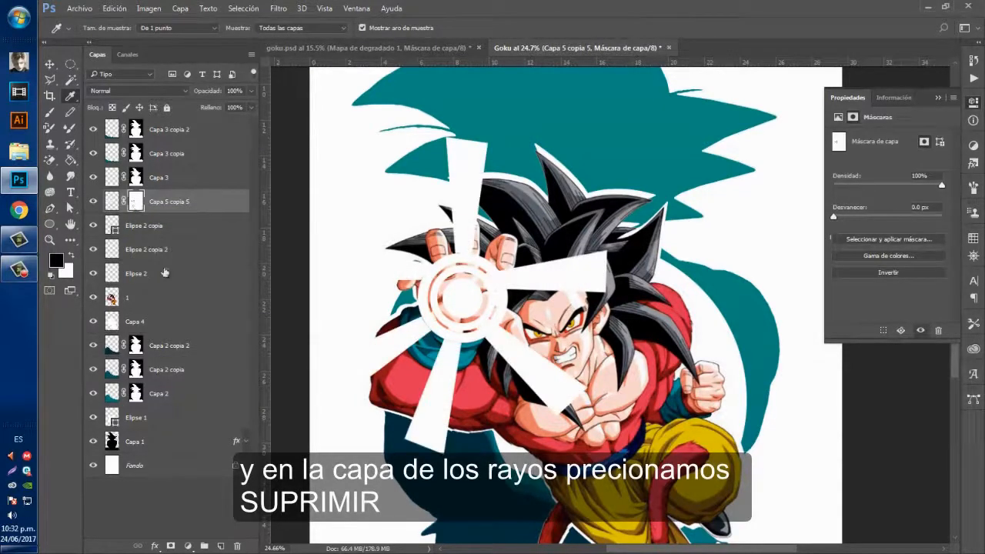
key(ctrl+alt+z)
key(ctrl+alt+z)
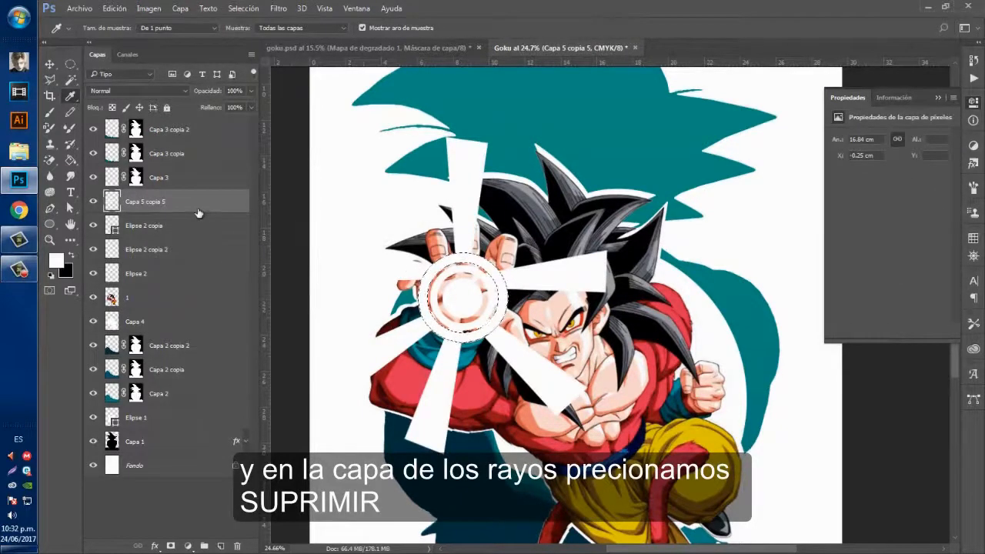
Delete the parts of the merged rays inside the ring selection and hide the Elipse 2 copia 2 layer.
key(Delete)
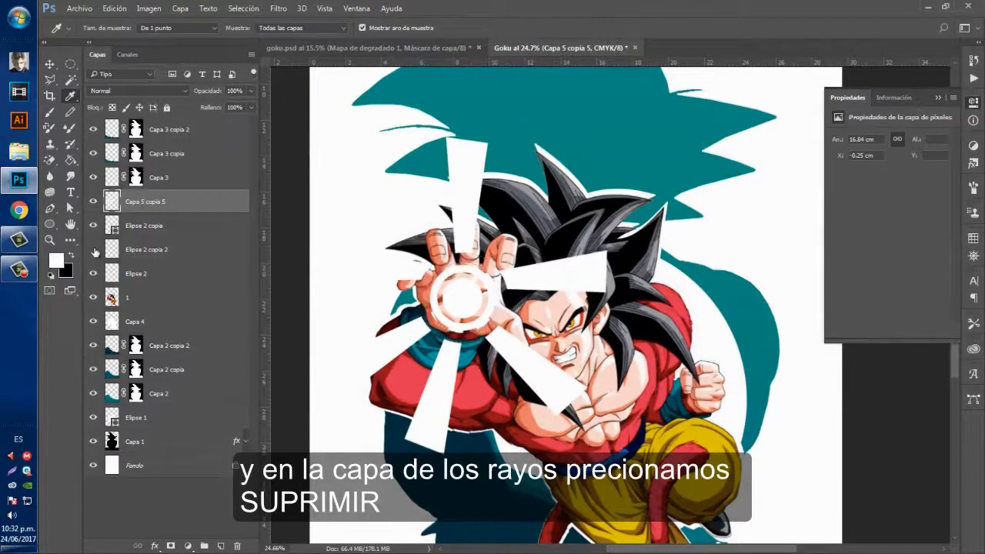
click(93, 249)
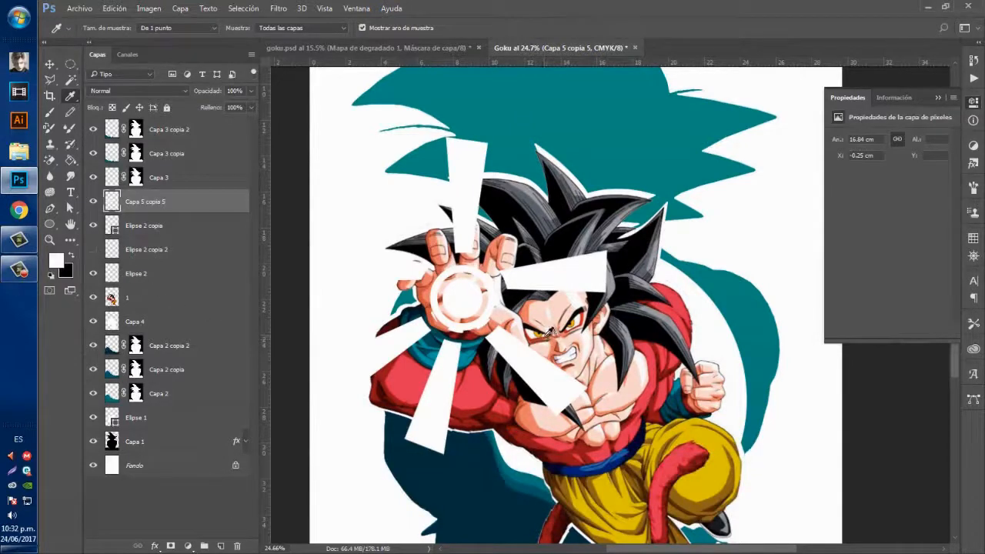
Scale the merged rays down to about 82.6% around their centre.
key(ctrl+t)
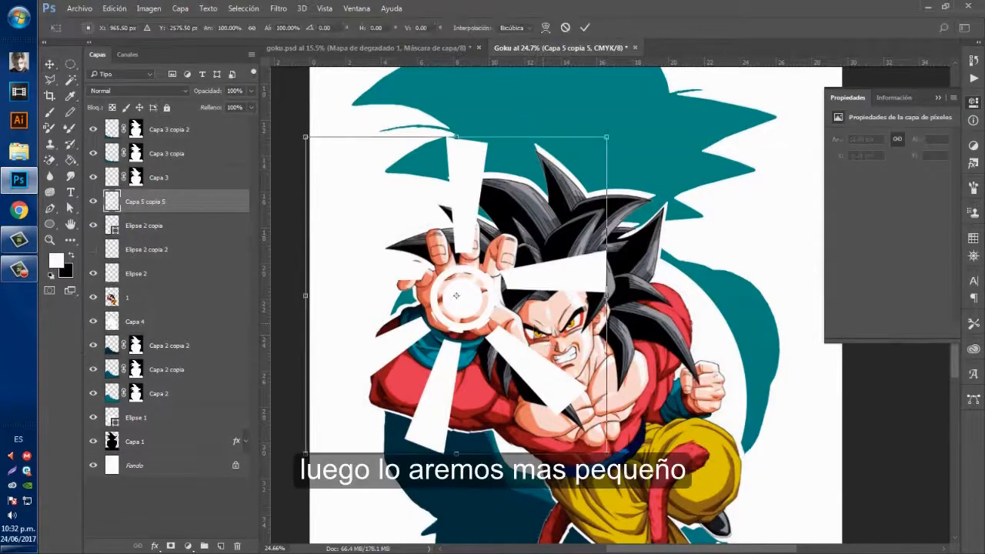
drag(605, 451, 577, 431)
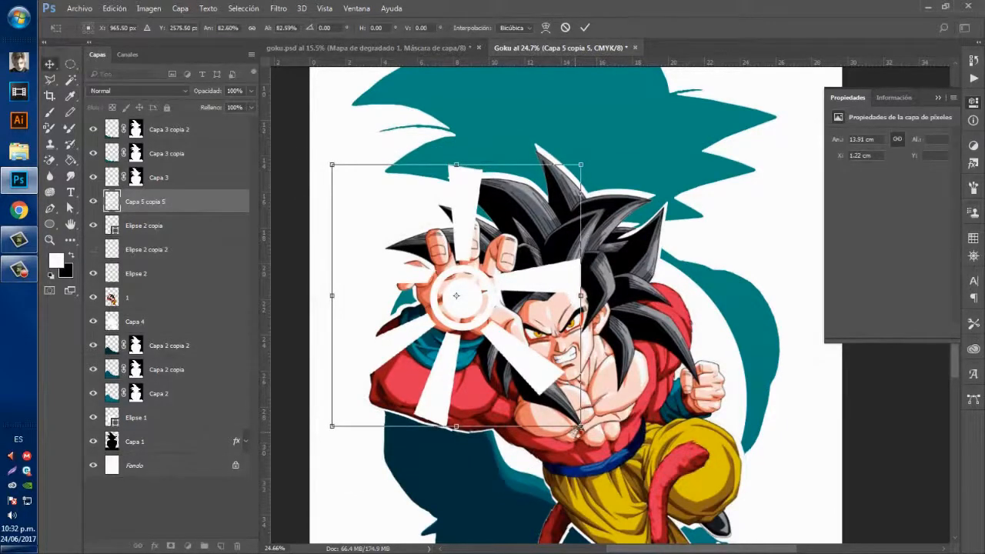
key(Return)
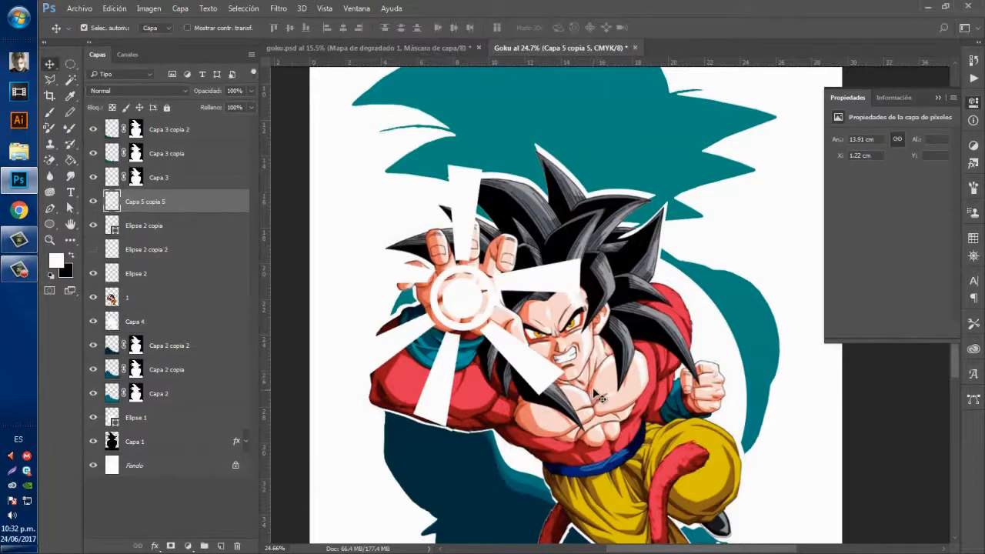
Create a new empty layer directly above Capa 2 copia 2.
scroll(600, 397, down, 2)
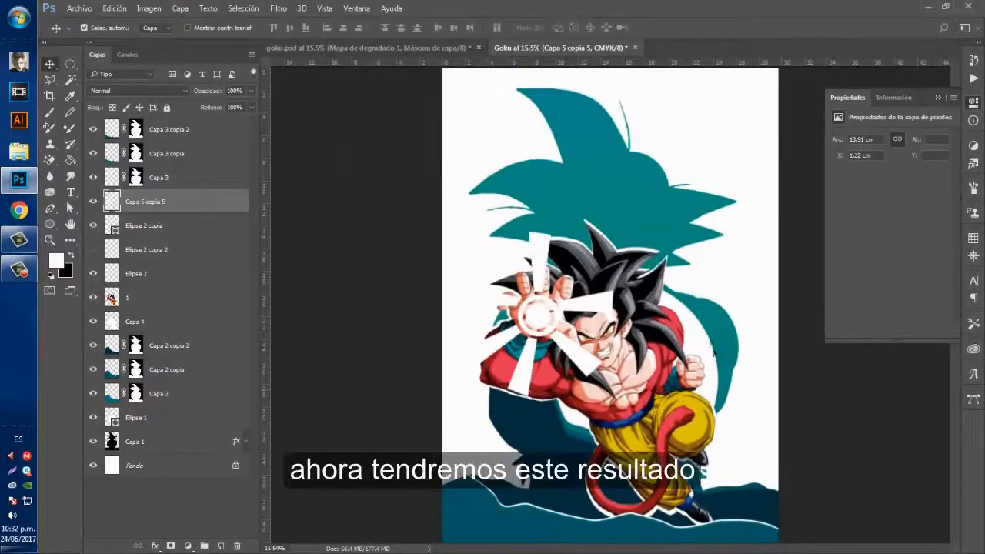
scroll(746, 403, down, 1)
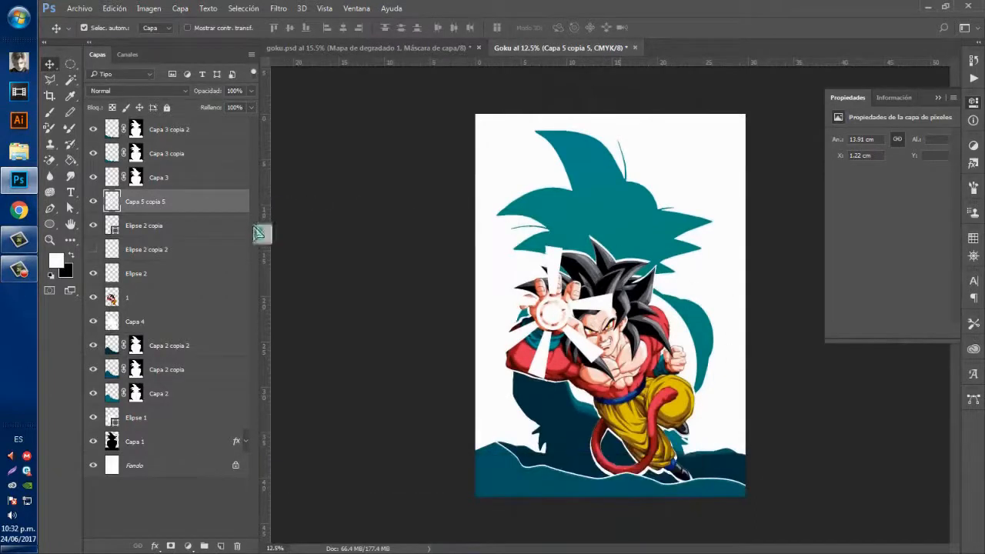
click(166, 323)
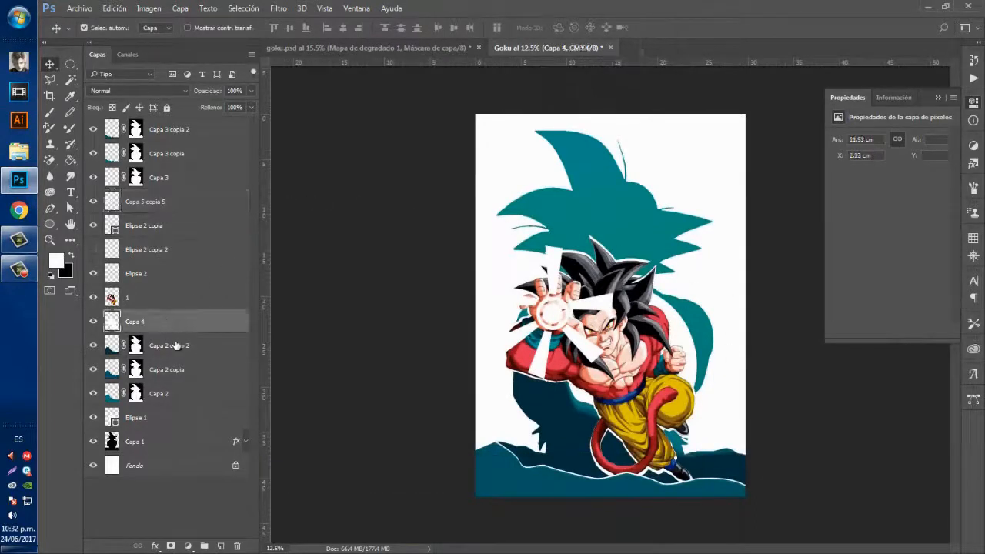
drag(176, 346, 145, 345)
drag(220, 398, 220, 548)
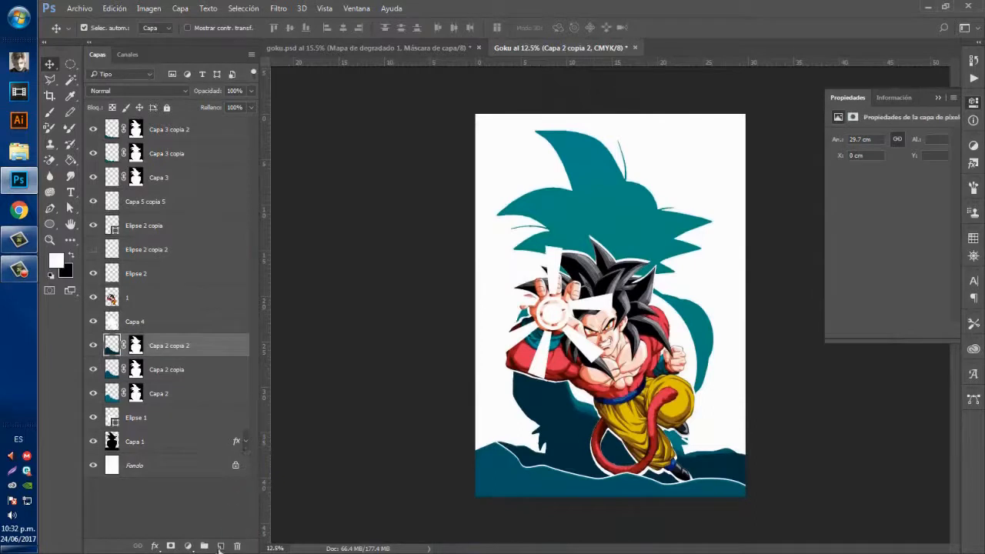
click(220, 546)
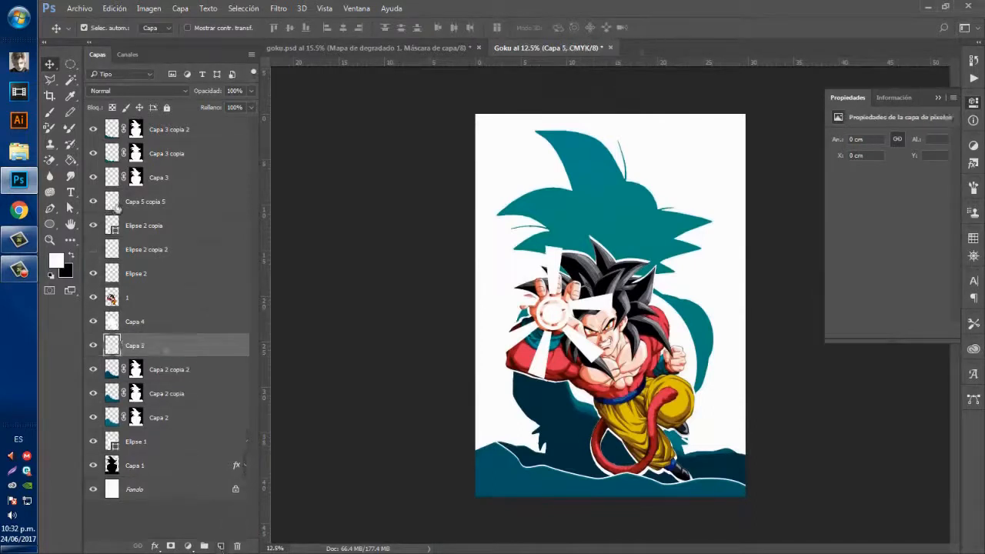
Paint small white dots on Capa 5 with a soft 40 px brush, scattered across the teal silhouette hair just above Goku's head.
click(49, 111)
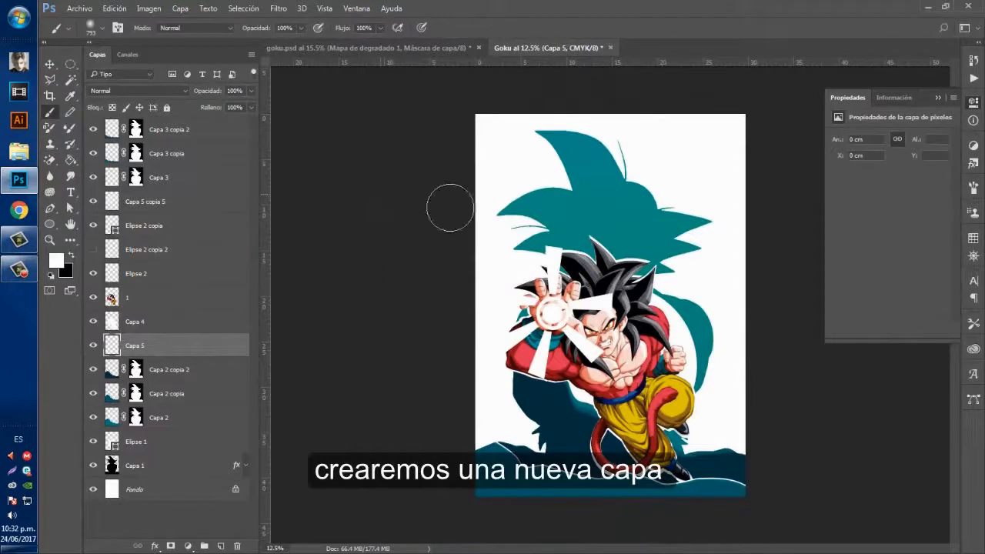
right_click(495, 164)
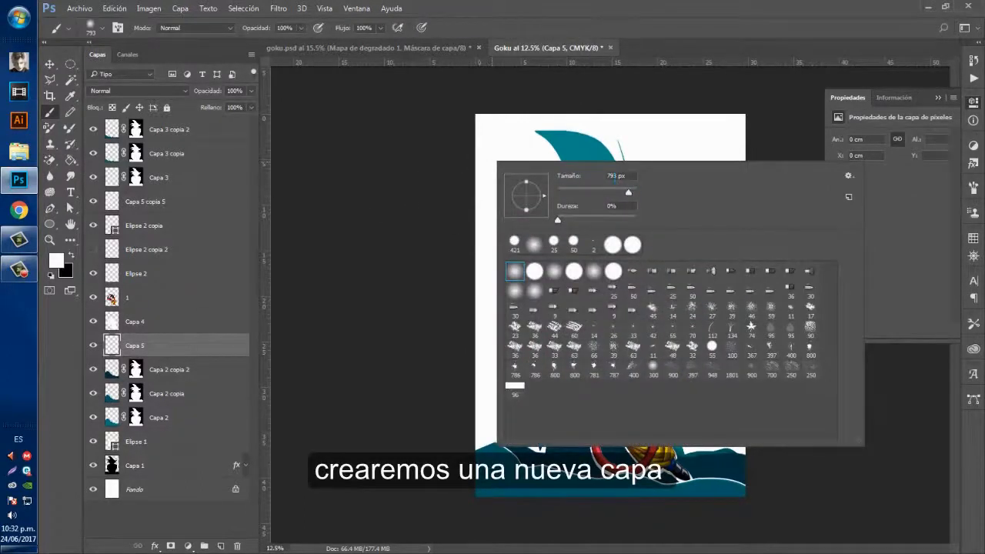
drag(616, 177, 592, 179)
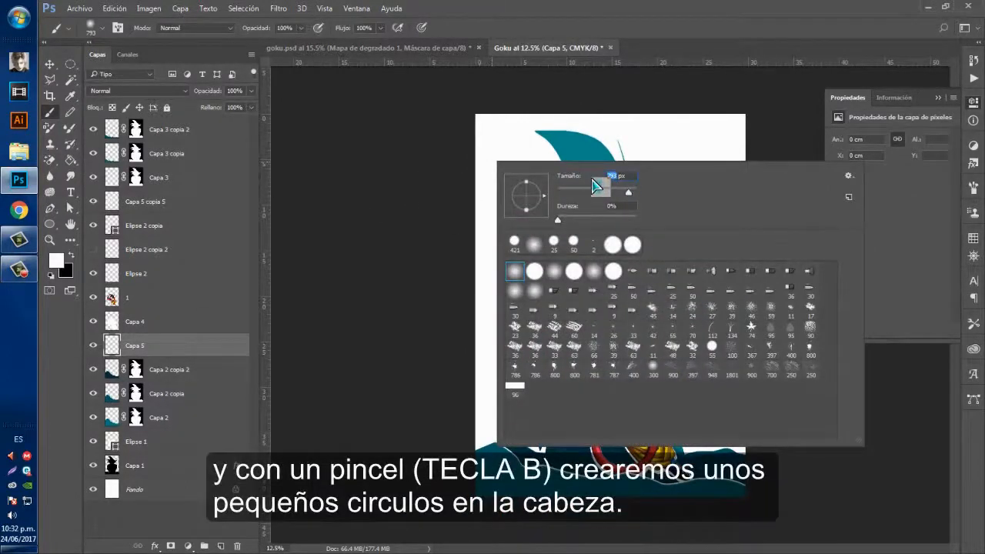
text(4)
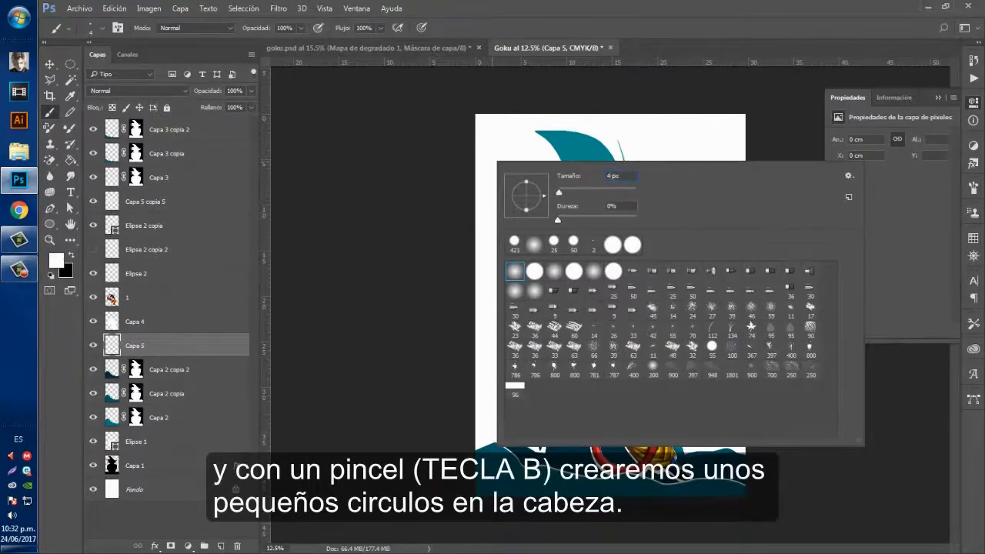
drag(615, 176, 604, 181)
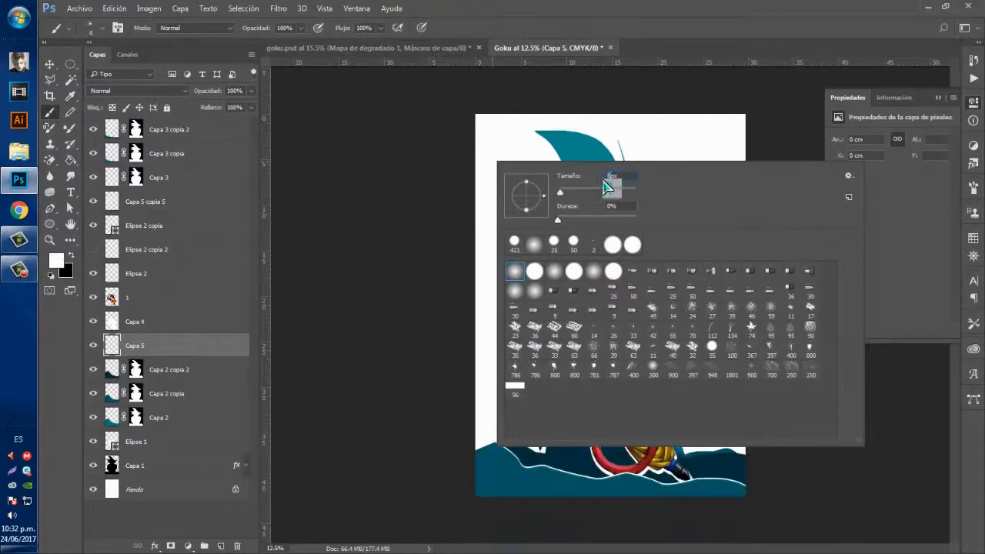
key(Return)
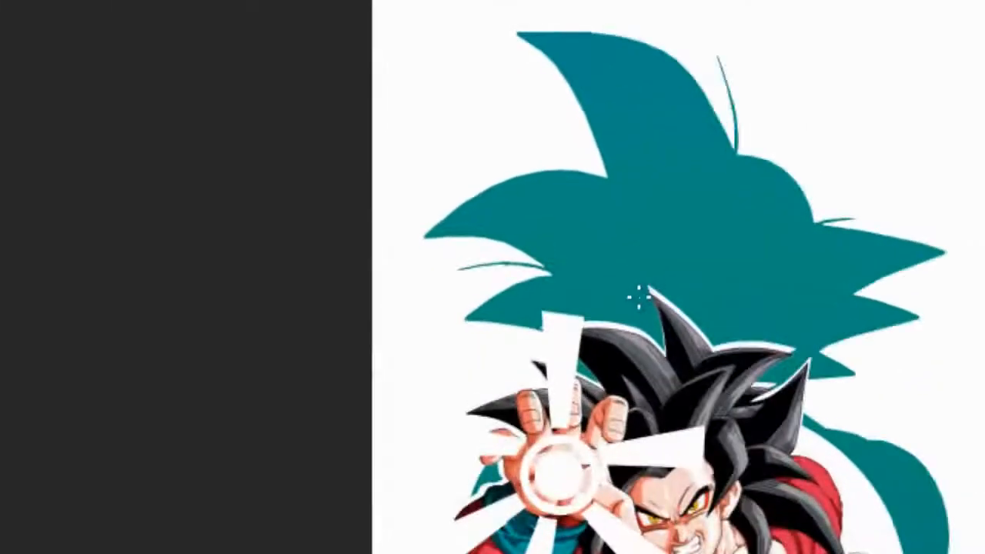
alt+right_click(591, 304)
drag(592, 301, 606, 297)
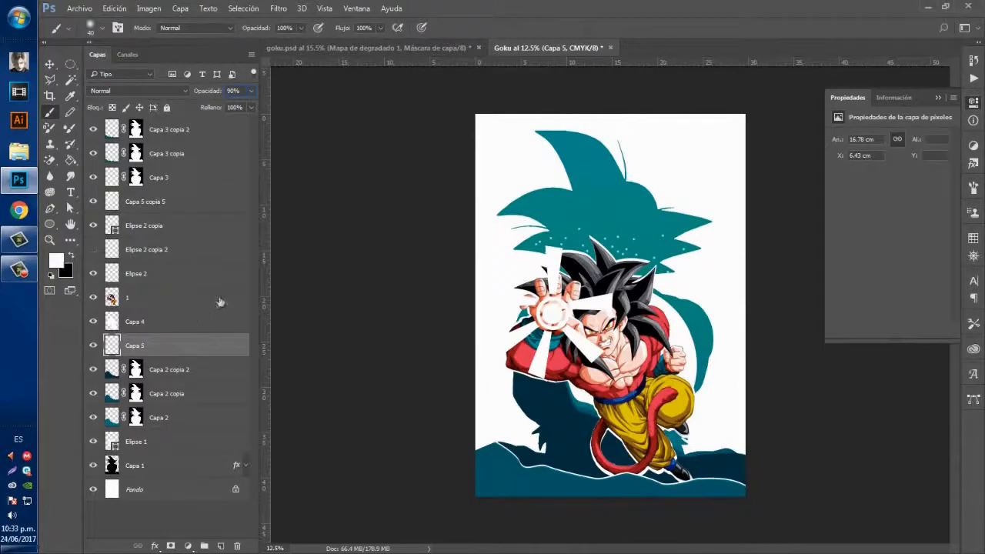
Place the rayo lightning image as an embedded element directly above layer 1, keeping its default size.
click(194, 300)
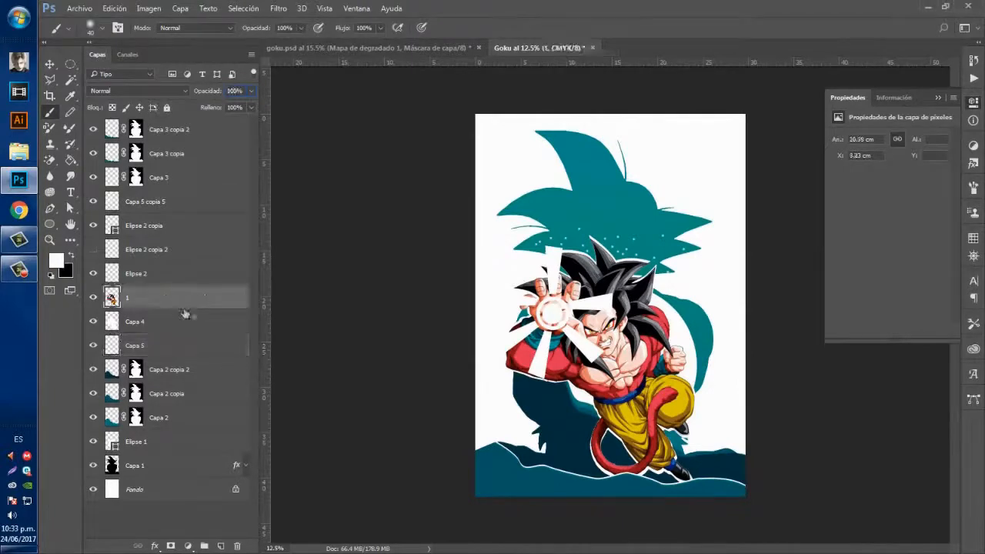
click(168, 250)
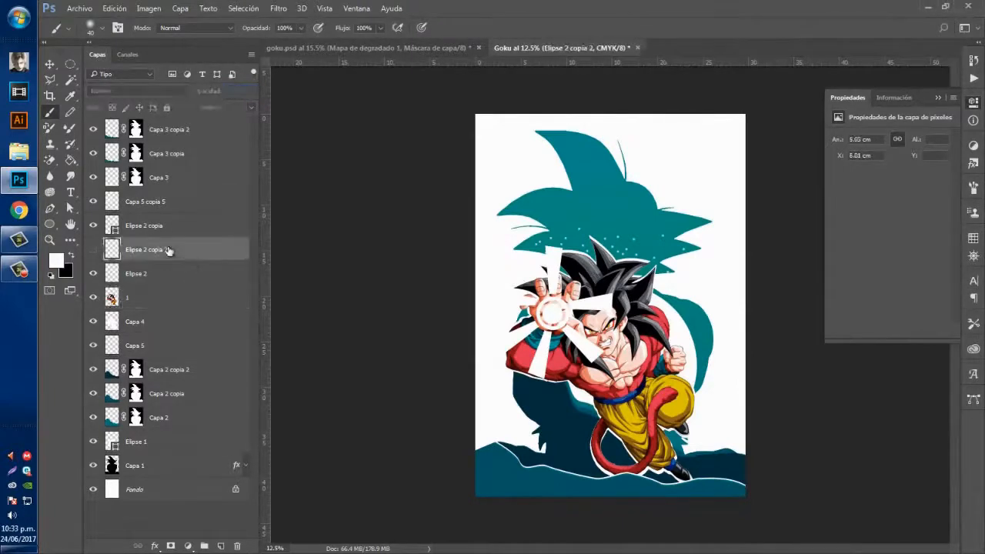
click(174, 298)
click(80, 8)
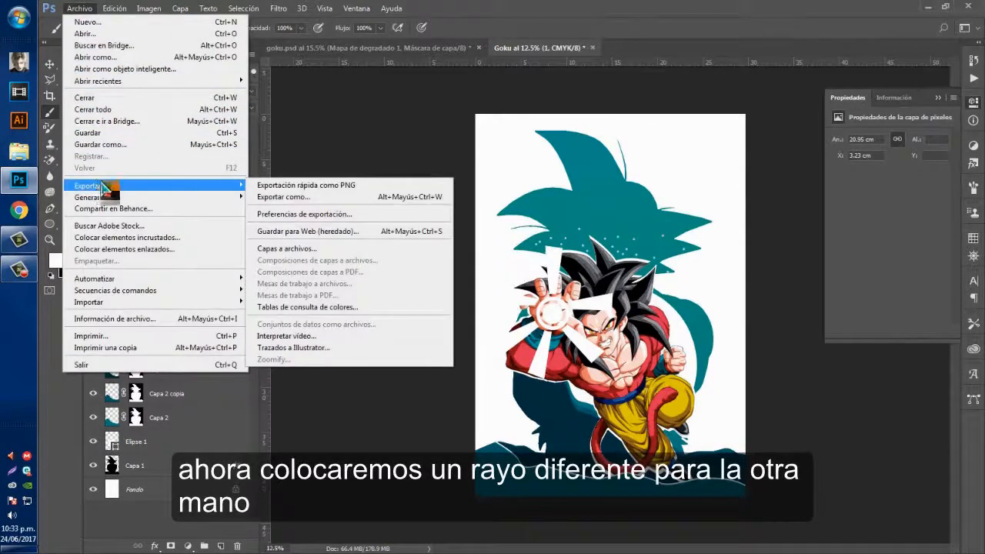
click(125, 239)
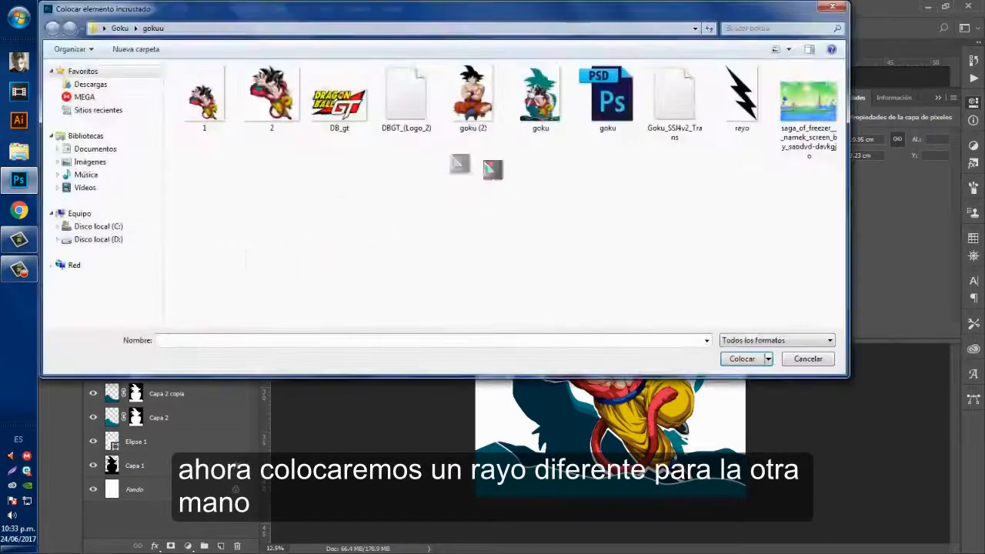
click(741, 96)
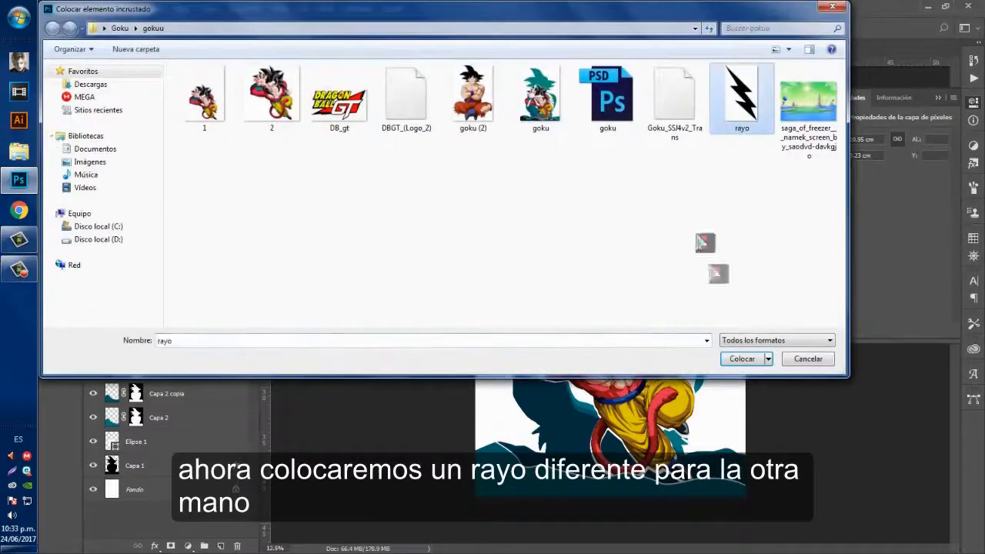
click(742, 359)
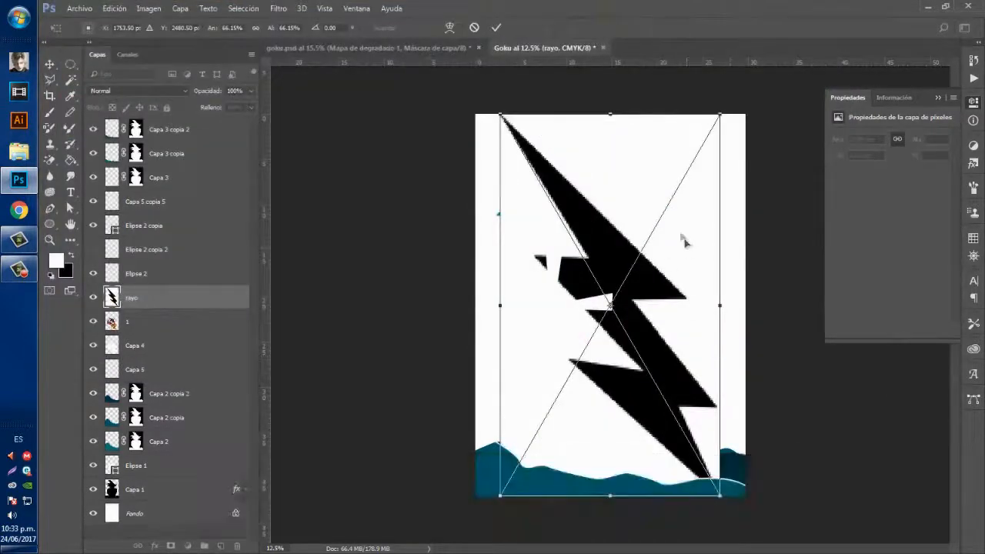
click(497, 27)
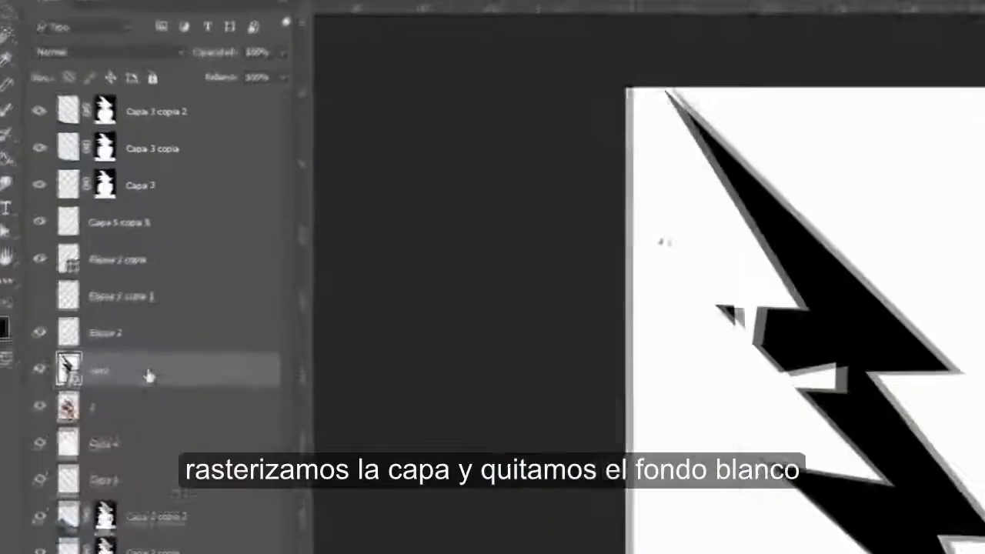
Rasterize the rayo layer and erase its white background on both sides of the bolt with the Magic Eraser.
right_click(162, 314)
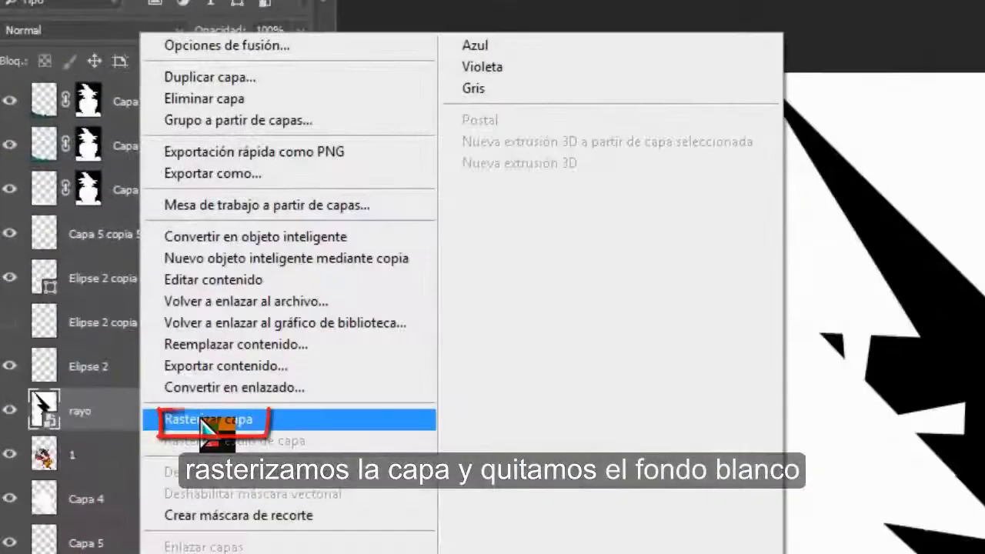
click(189, 316)
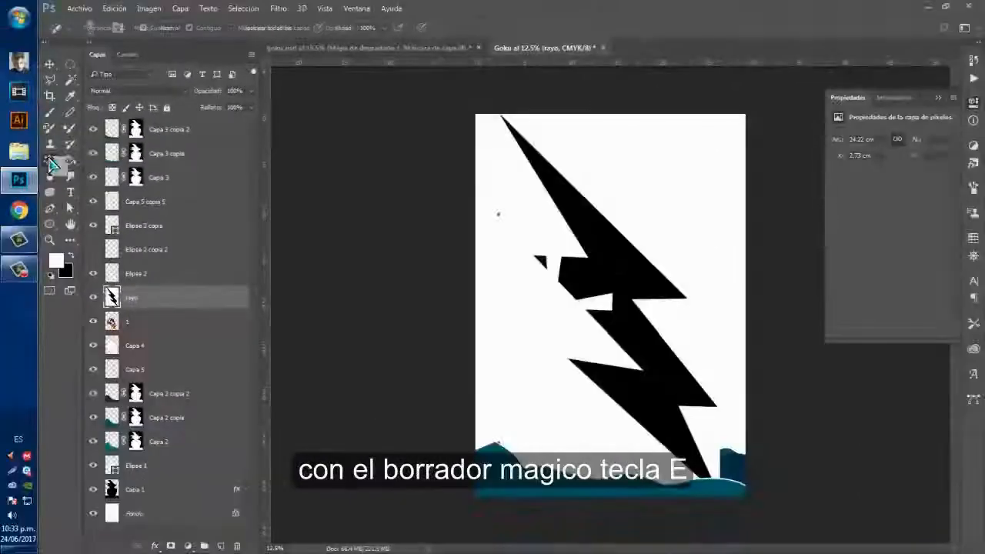
right_click(49, 160)
click(116, 184)
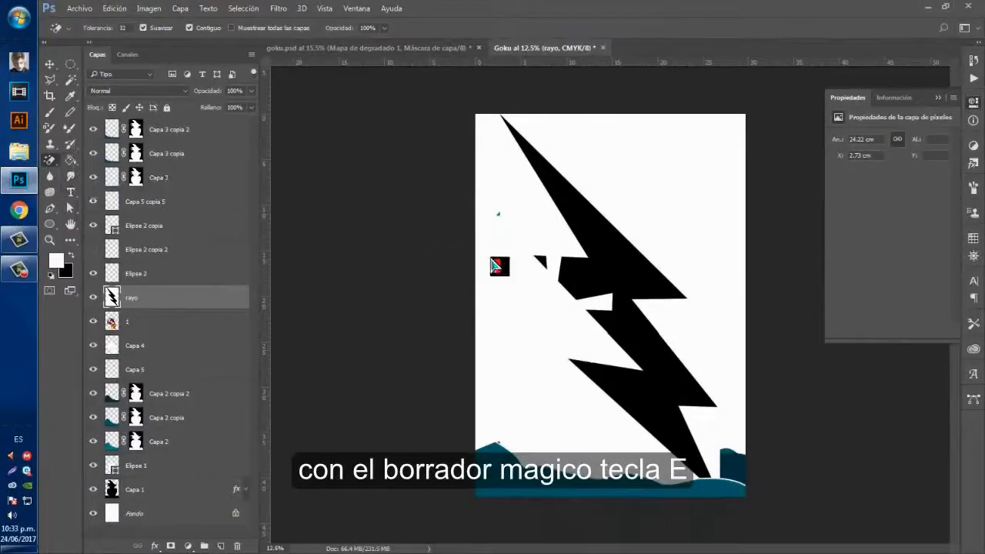
click(527, 291)
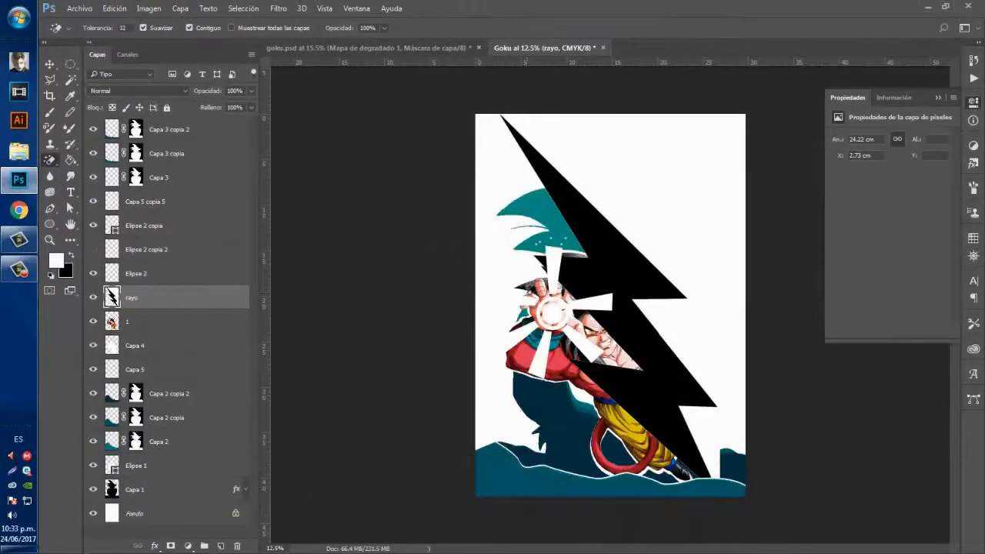
click(701, 321)
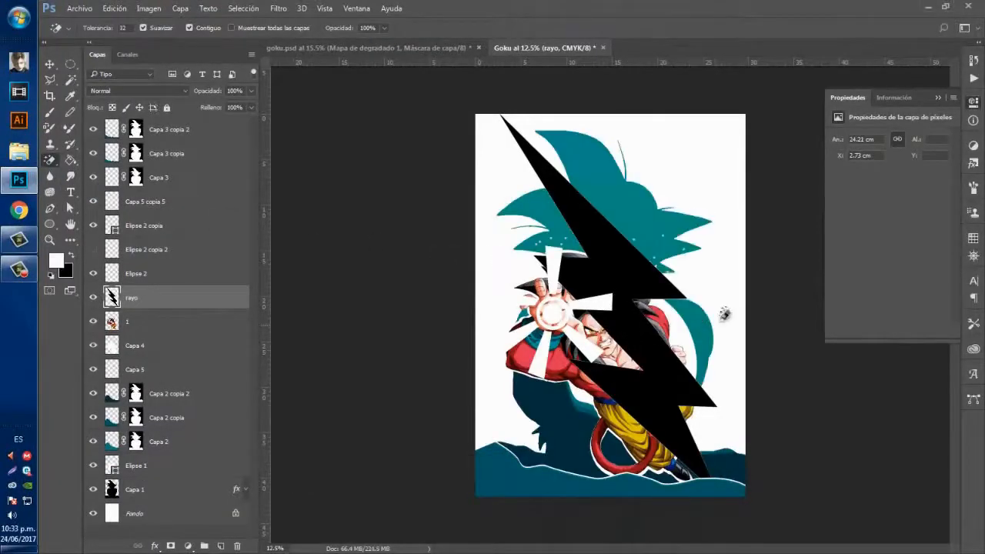
Shrink the lightning bolt to a small size, rotate it into a rising diagonal, and place it just above Goku's clenched fist.
click(49, 64)
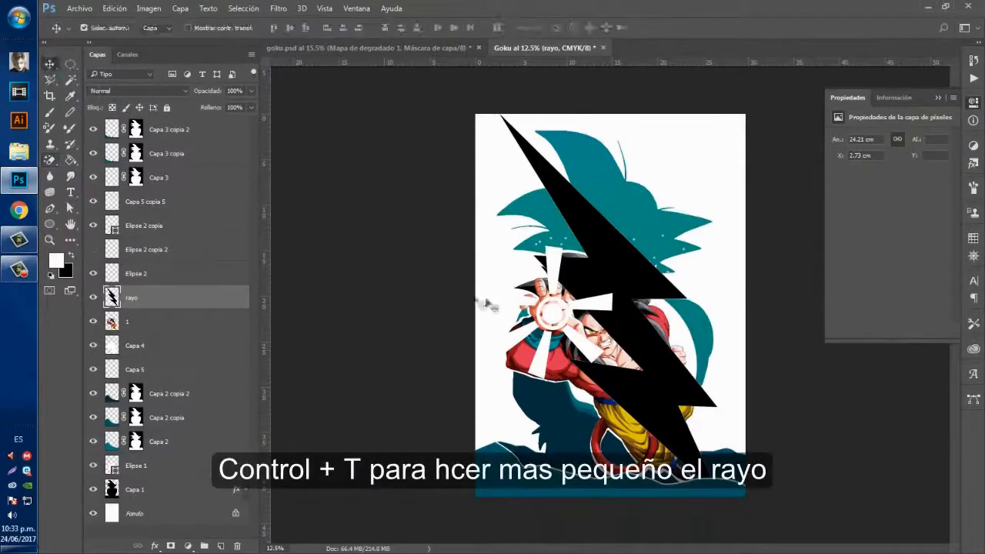
key(ctrl+t)
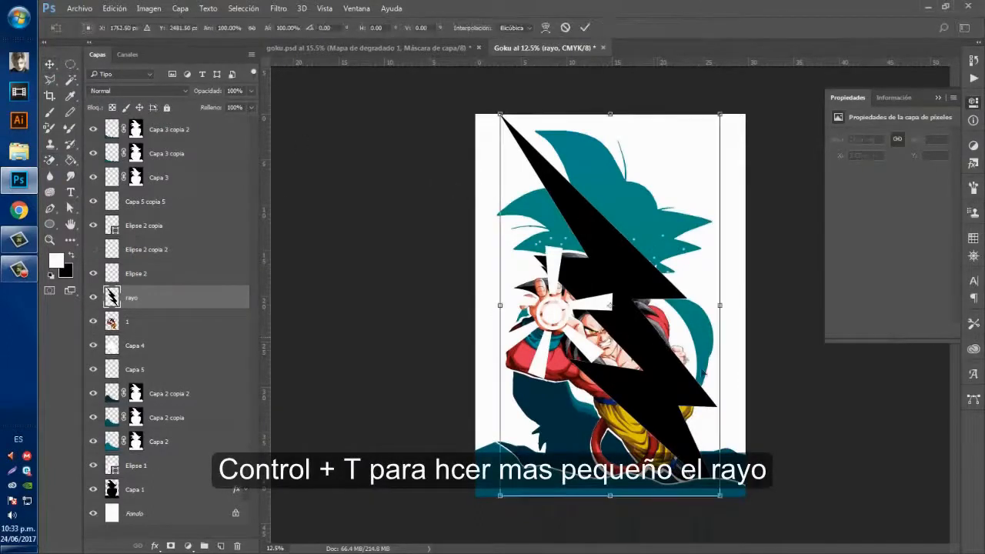
drag(717, 497, 580, 348)
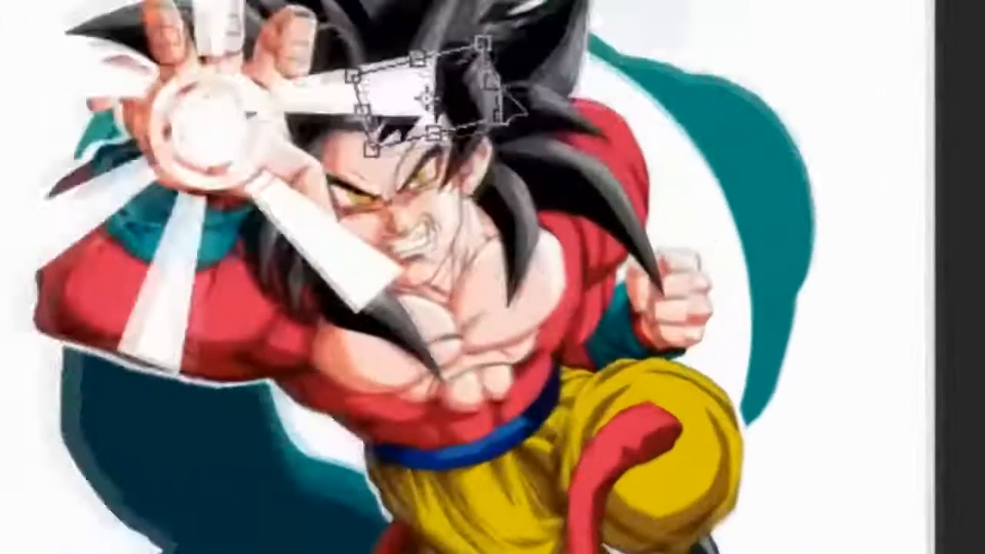
drag(496, 92, 759, 172)
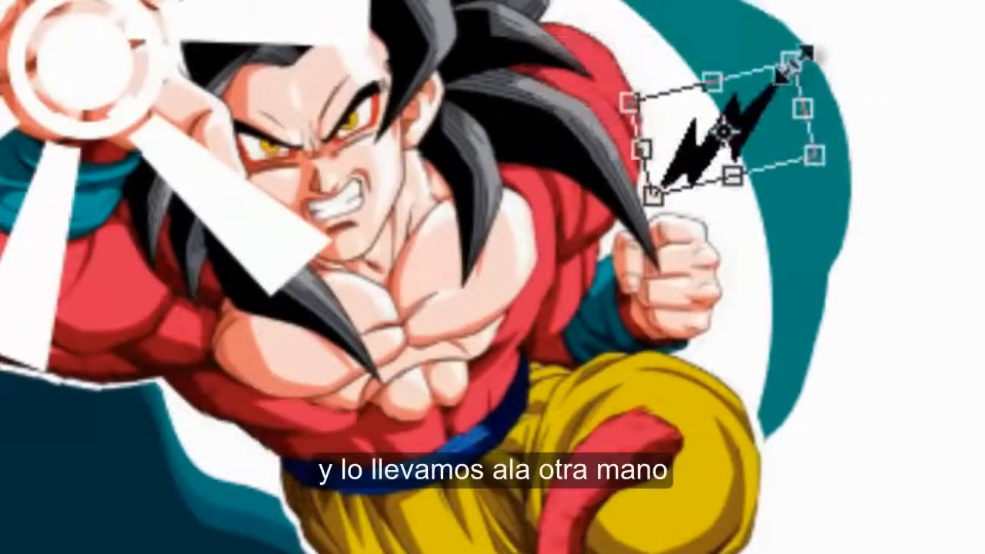
drag(769, 128, 756, 129)
drag(786, 57, 725, 146)
key(Return)
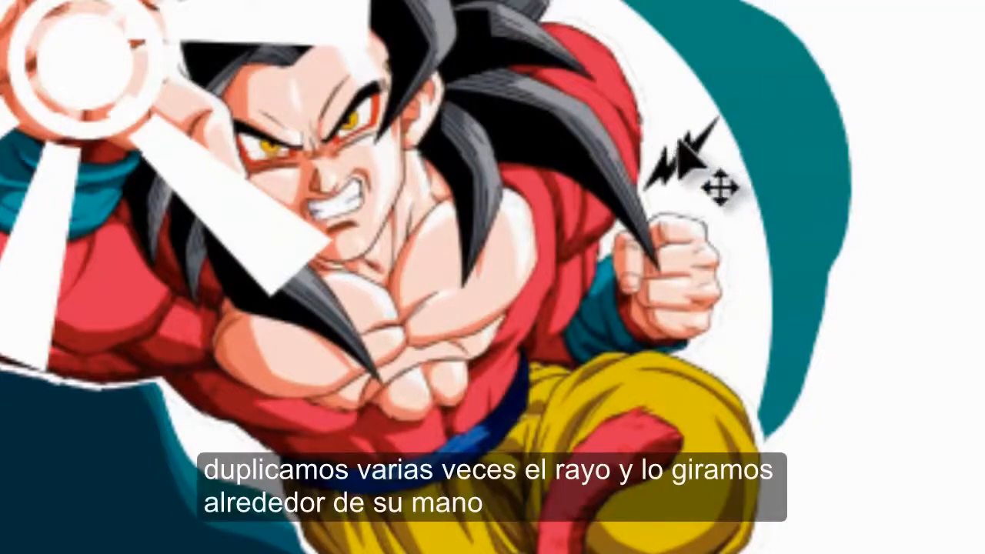
Rotate the small lightning bolt counterclockwise until it stands nearly upright above the clenched fist.
key(z)
click(716, 142)
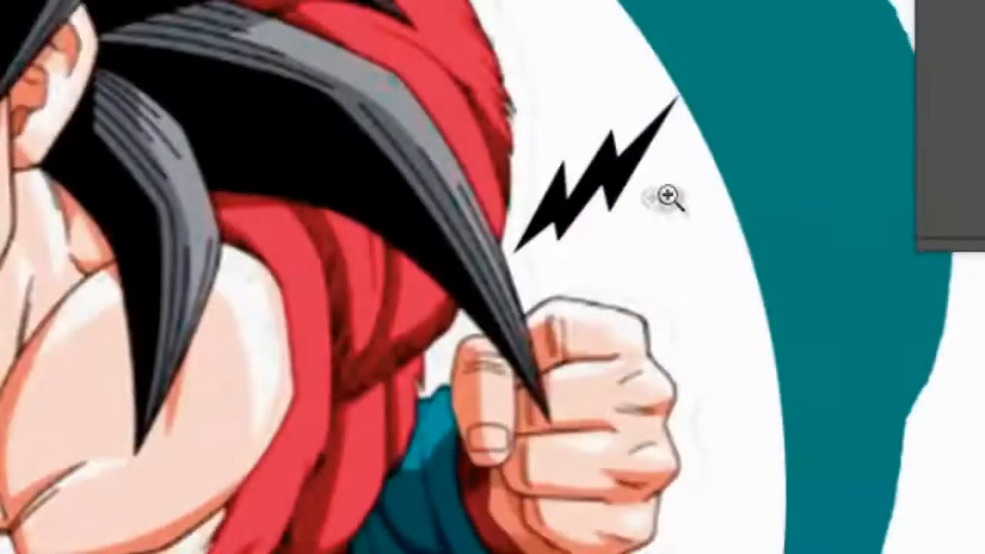
alt+click(670, 199)
drag(548, 277, 317, 152)
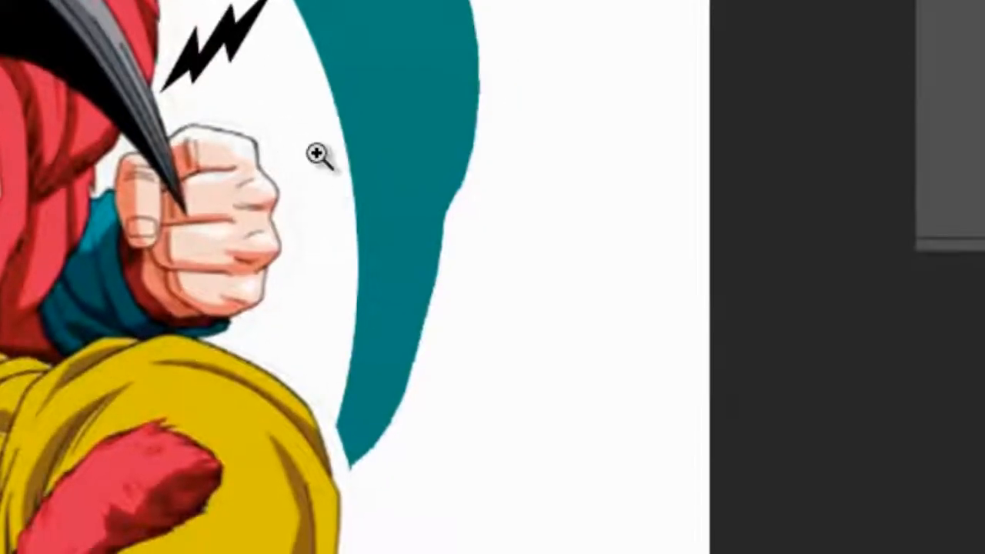
key(v)
key(ctrl+t)
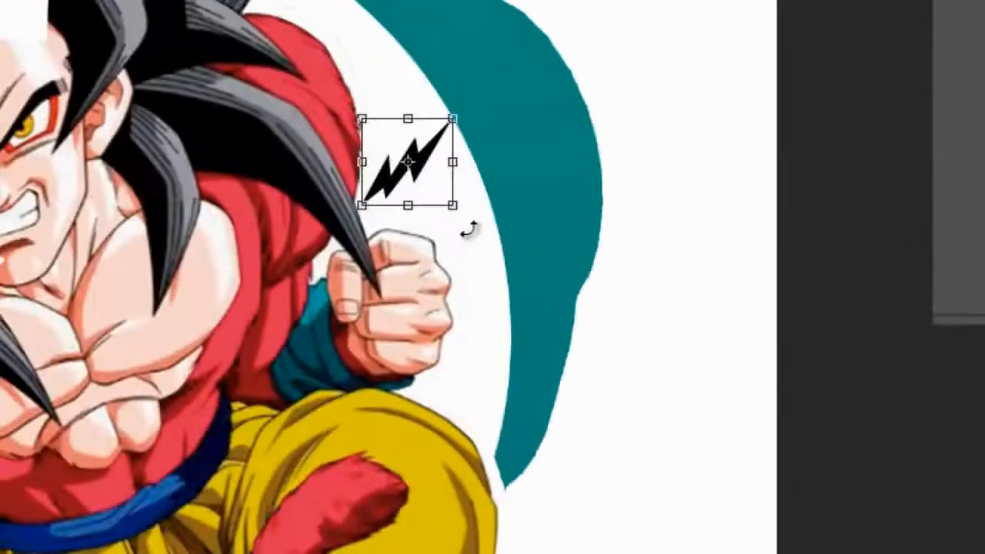
drag(469, 227, 491, 174)
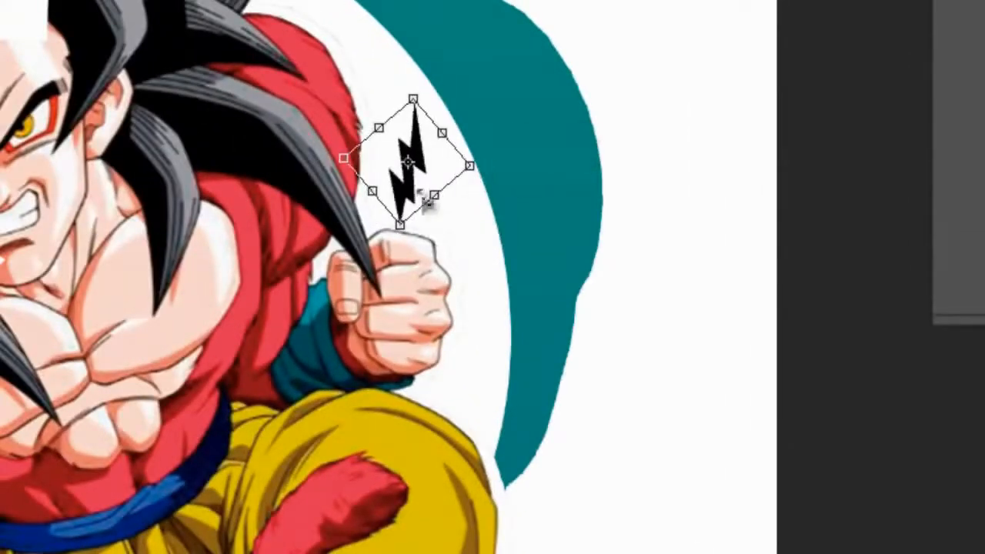